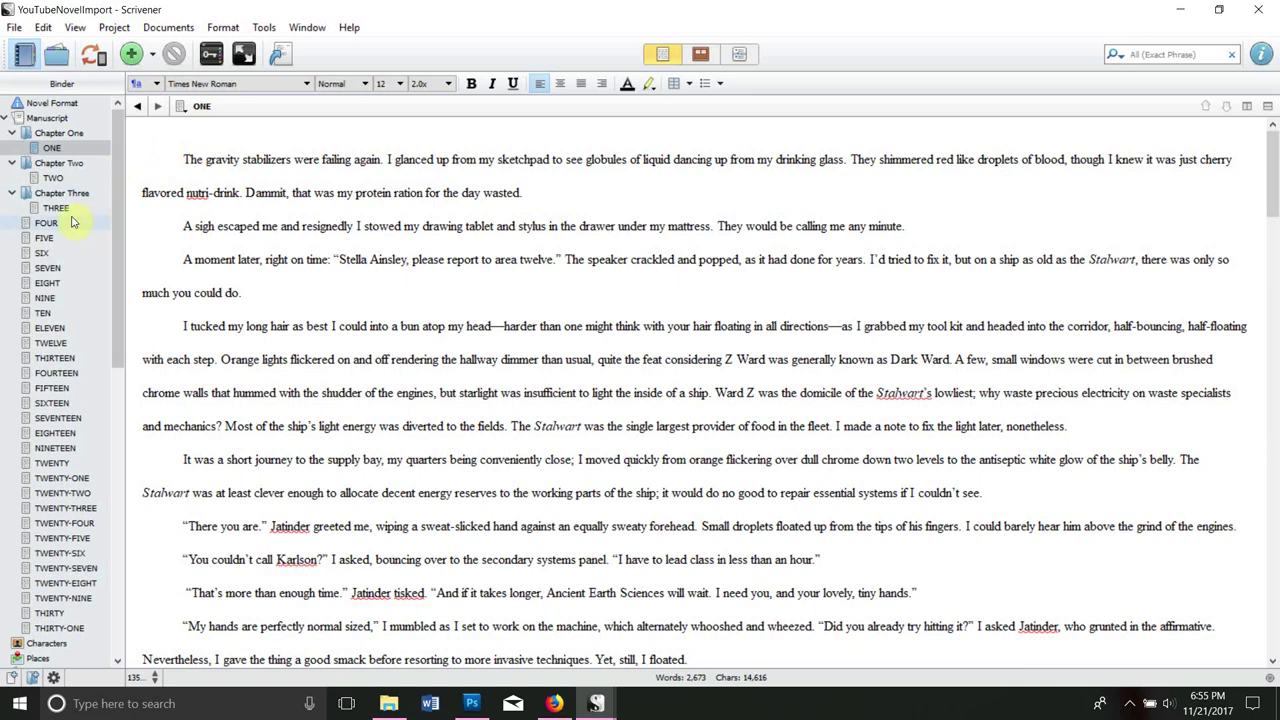
- Reorder the FIVE document among the chapters, then open Edit > Find > Project Replace
{"action": "left_click_drag", "start_coordinate": [59, 243], "coordinate": [197, 212]}
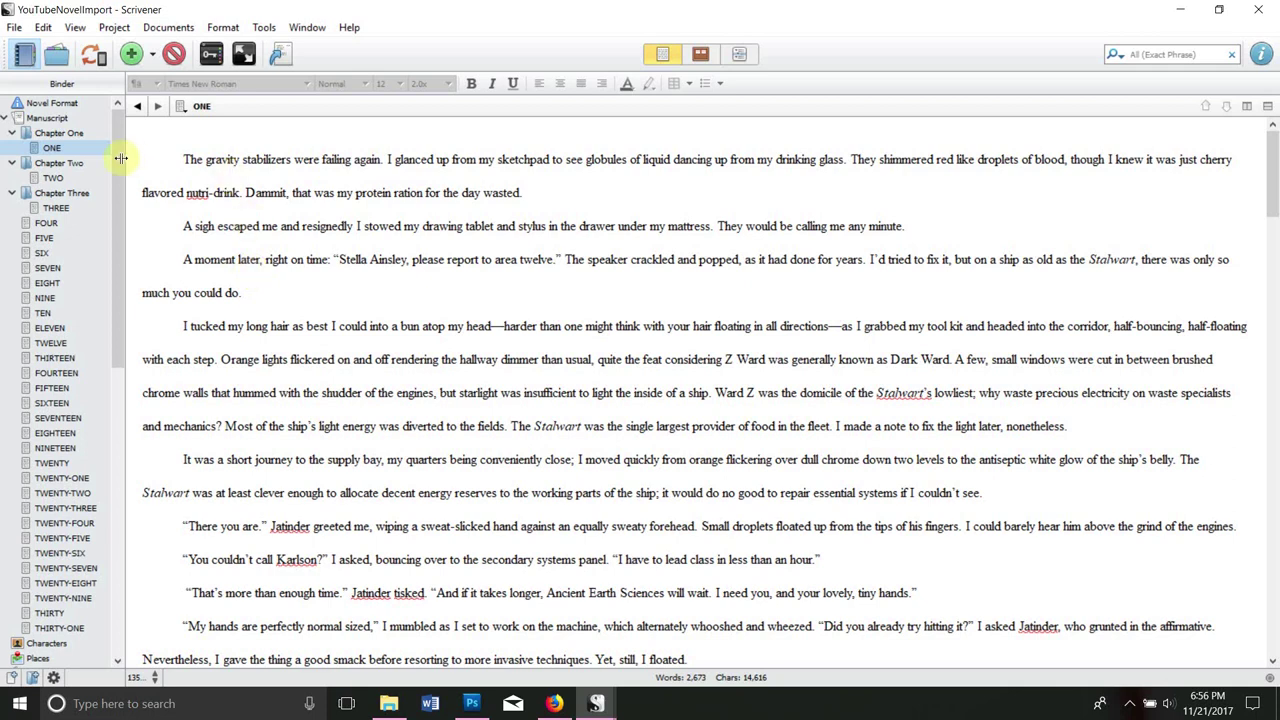
{"action": "left_click", "coordinate": [13, 27]}
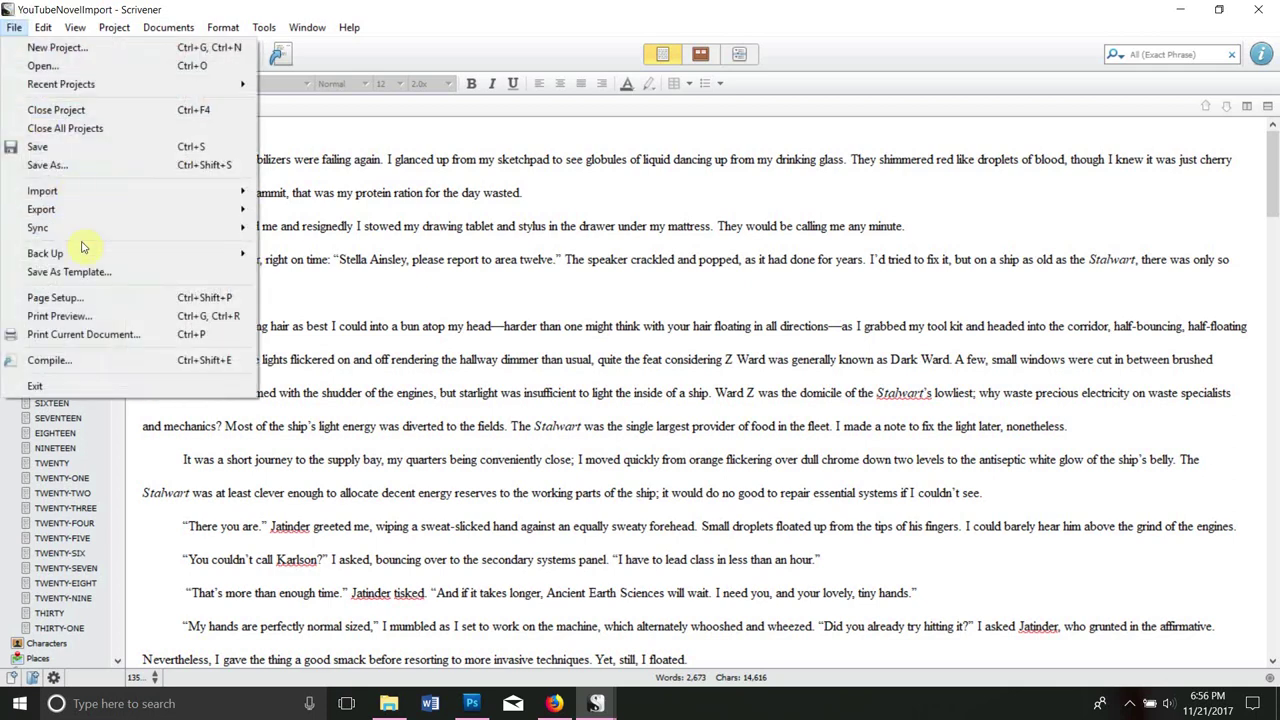
{"action": "mouse_move", "coordinate": [42, 28]}
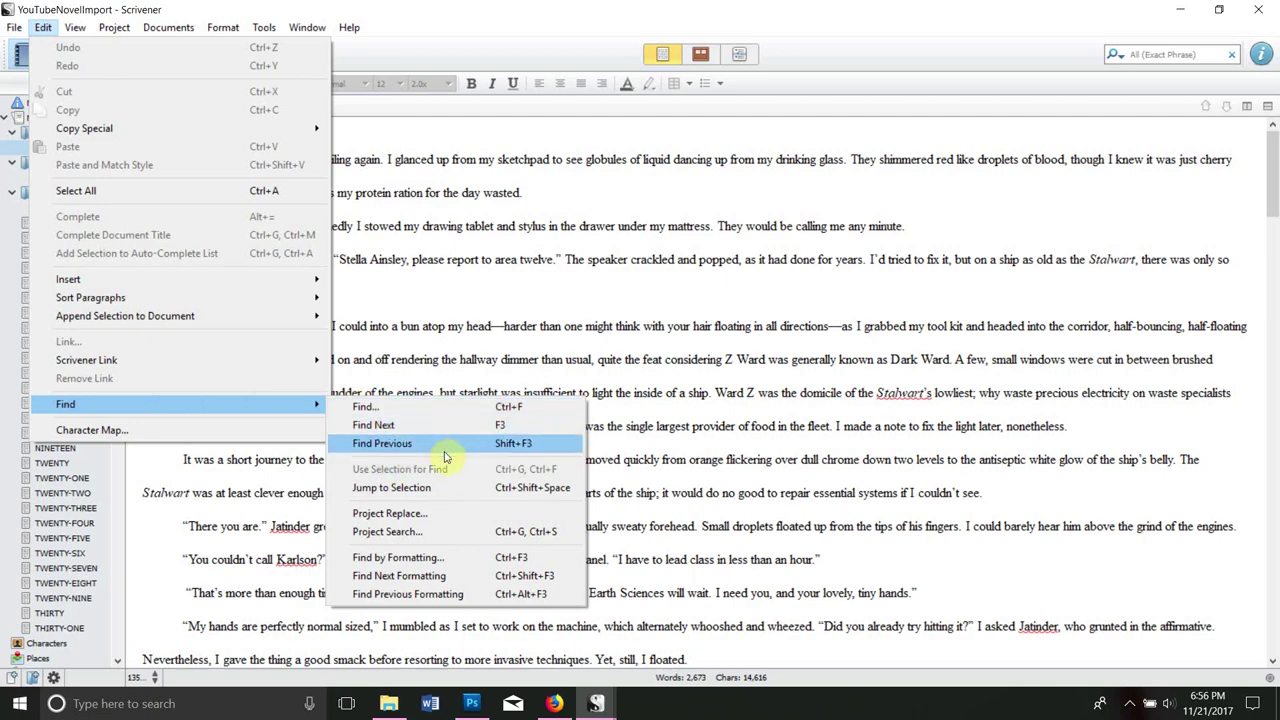
{"action": "left_click", "coordinate": [390, 513]}
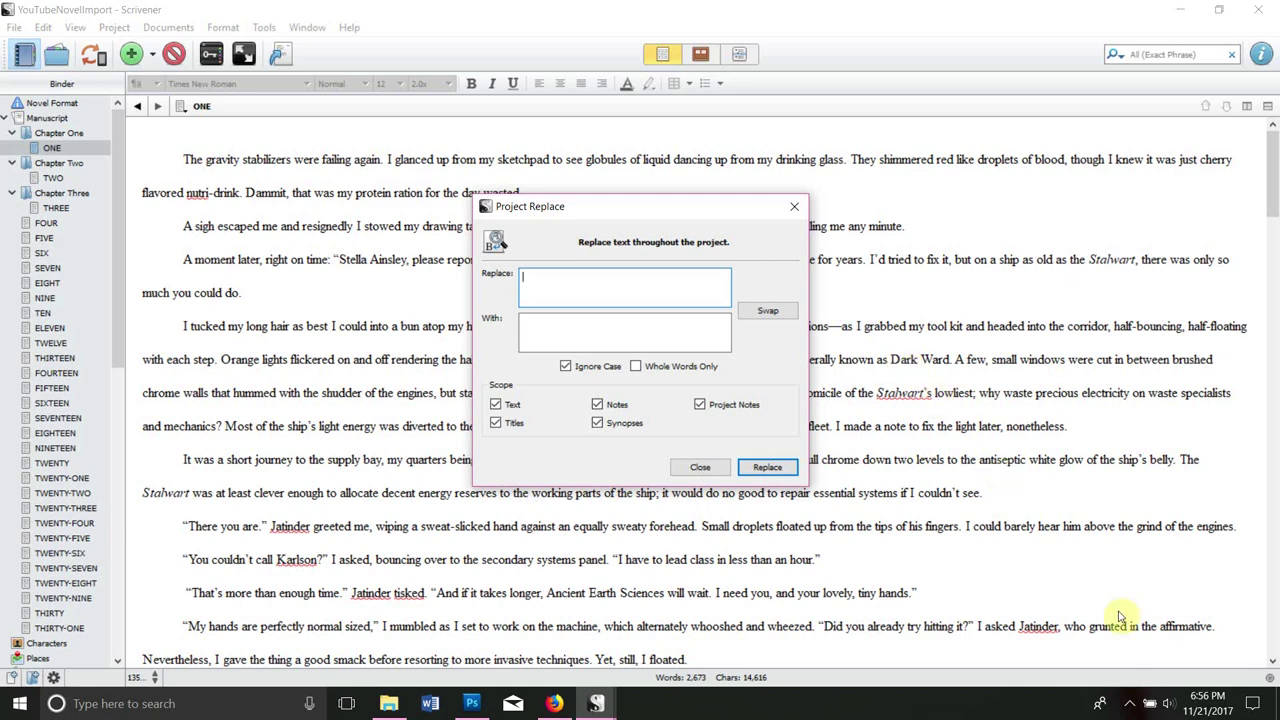
- Enter 'Stella' as the search text and 'Jane' as the replacement
{"action": "type", "text": "Stella"}
{"action": "left_click", "coordinate": [604, 325]}
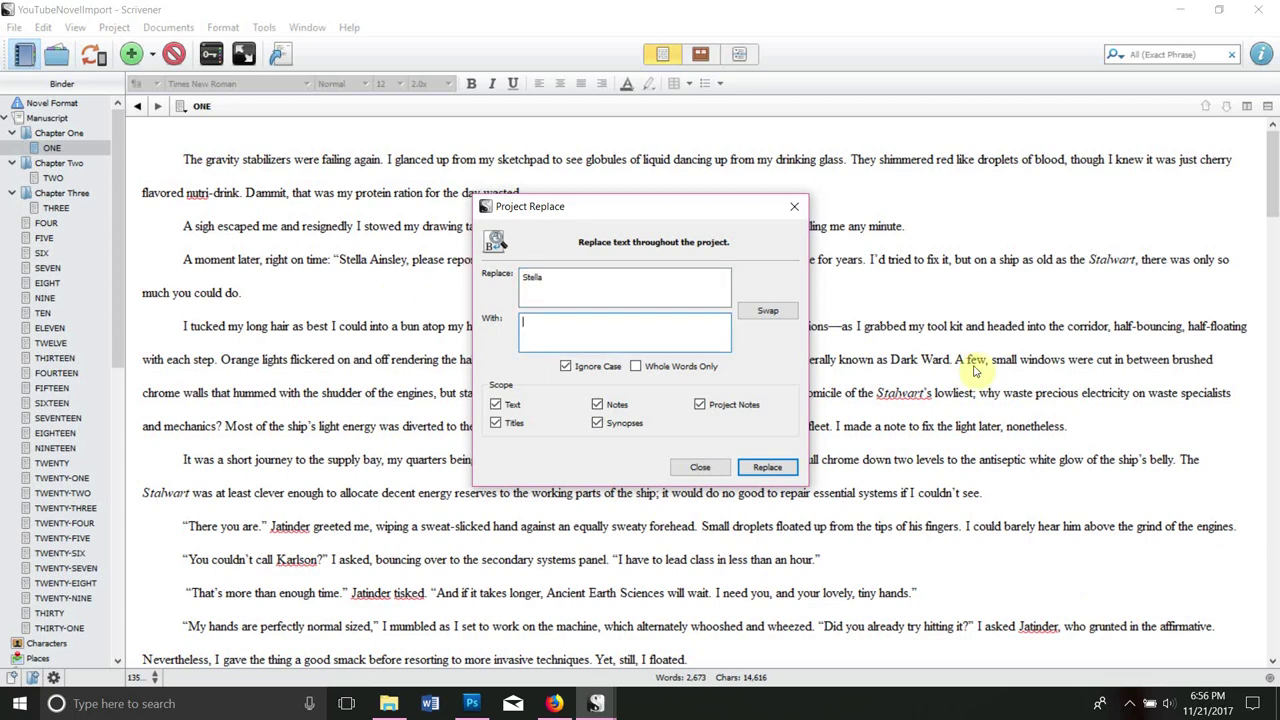
{"action": "type", "text": "Jane"}
{"action": "left_click", "coordinate": [584, 277]}
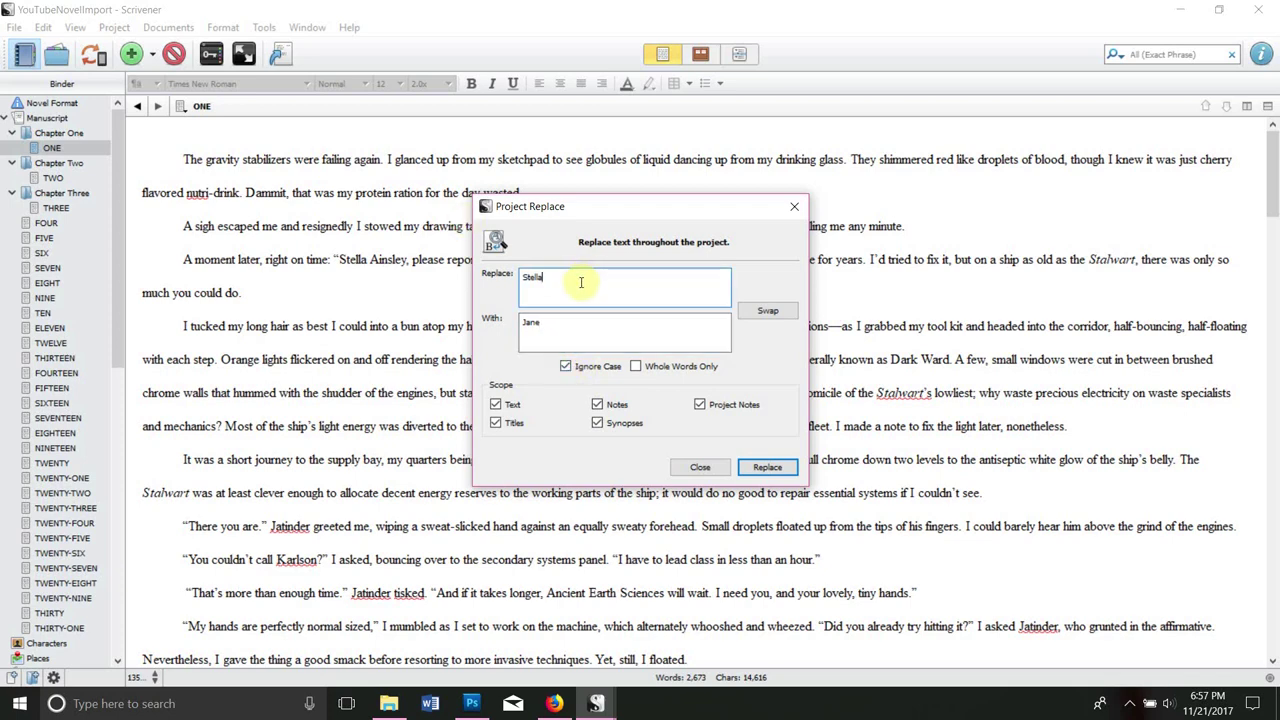
{"action": "left_click", "coordinate": [573, 323]}
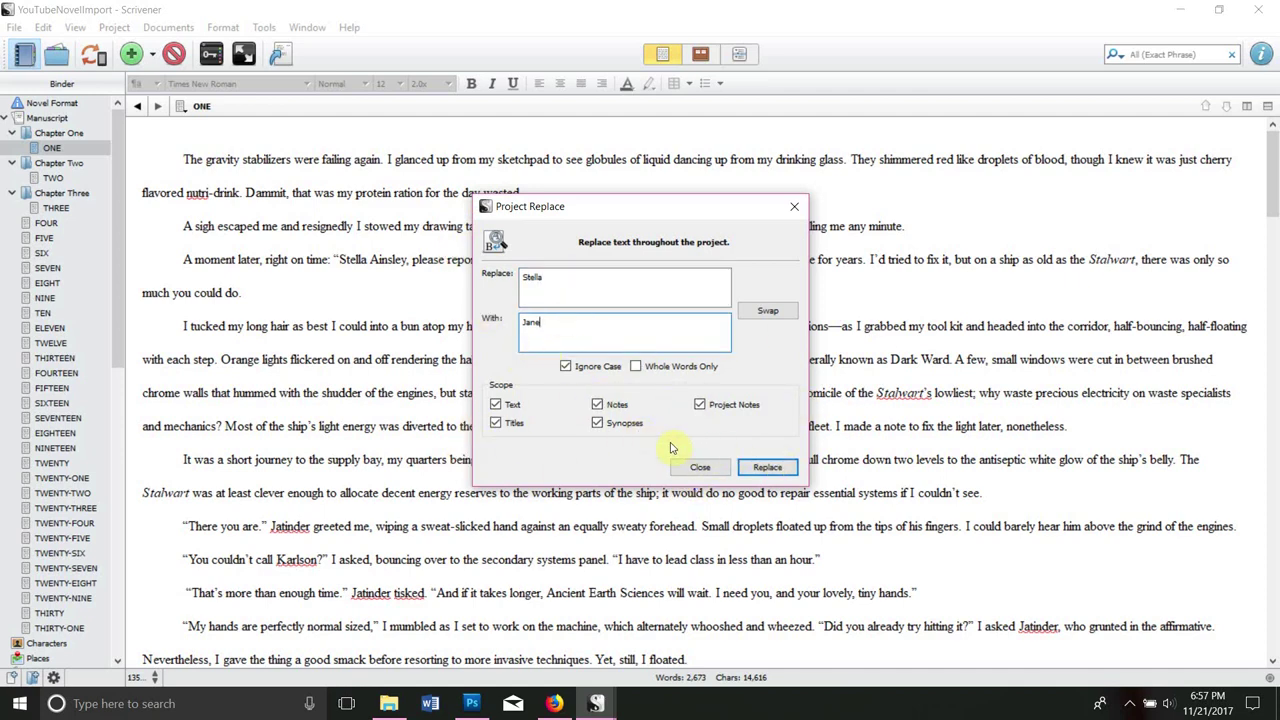
- Run the project-wide replacement, confirm the warnings, and close the dialog
{"action": "left_click", "coordinate": [765, 470]}
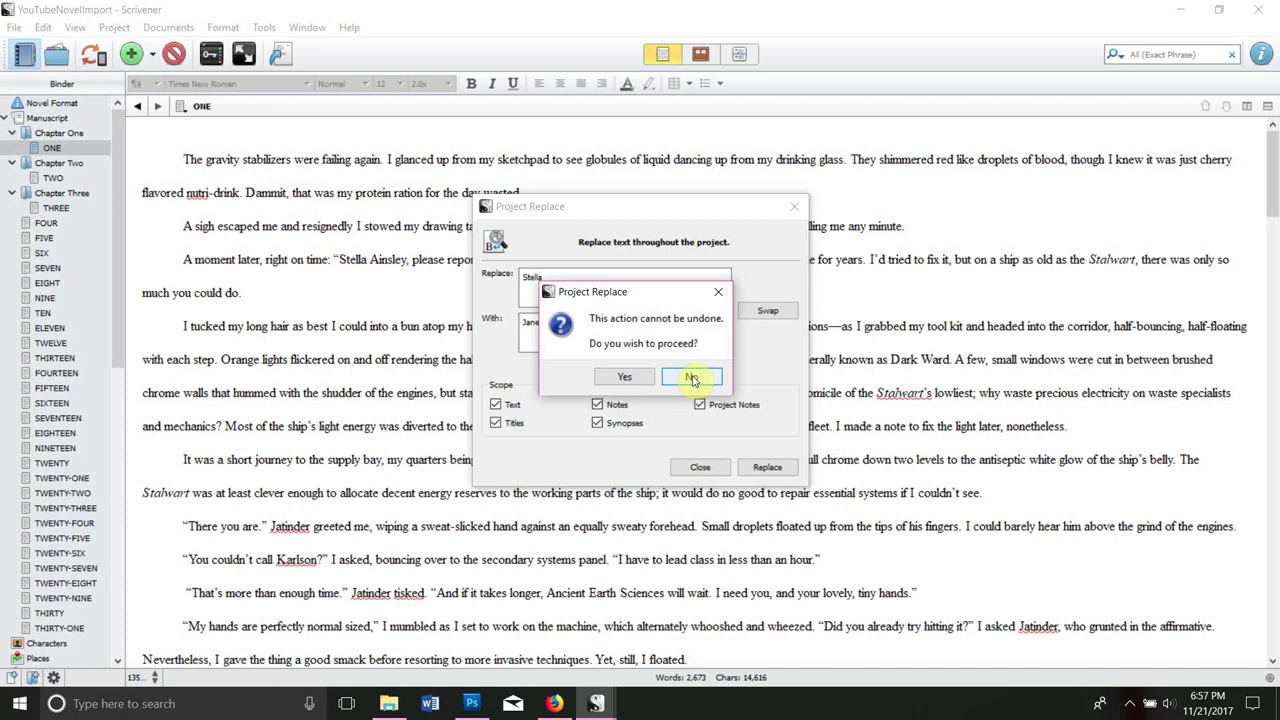
{"action": "left_click", "coordinate": [625, 380]}
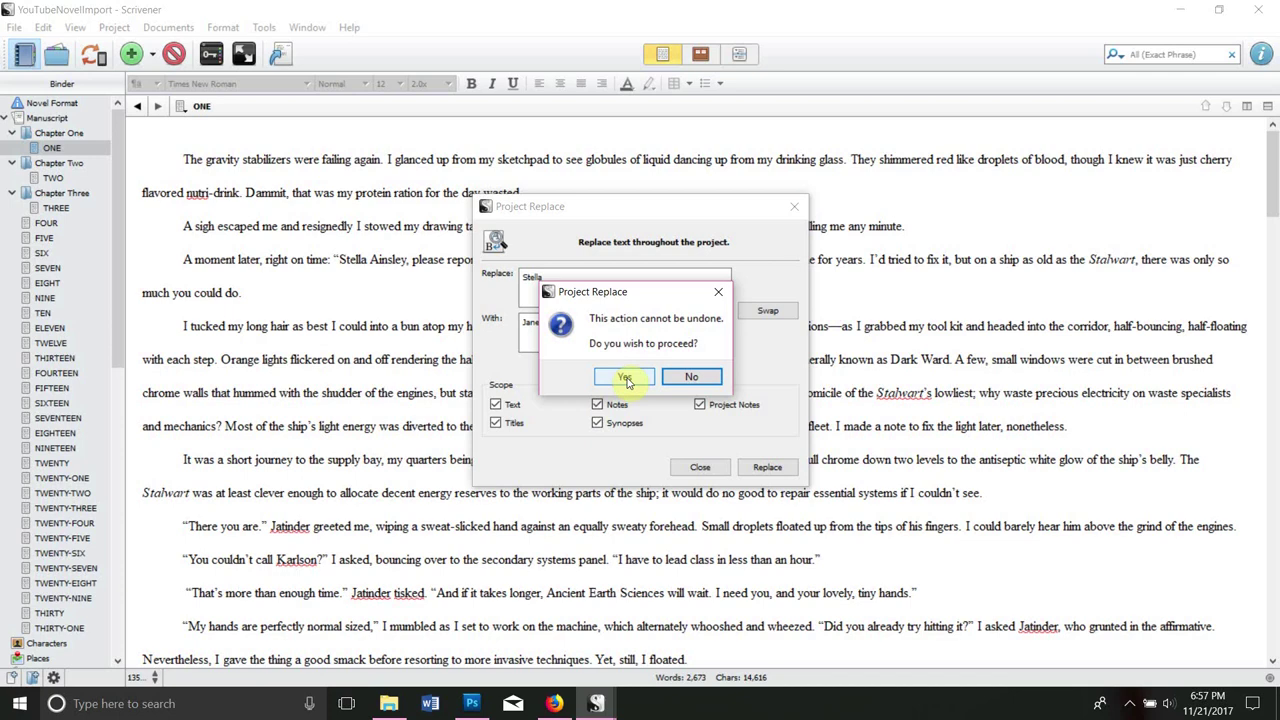
{"action": "left_click", "coordinate": [627, 379]}
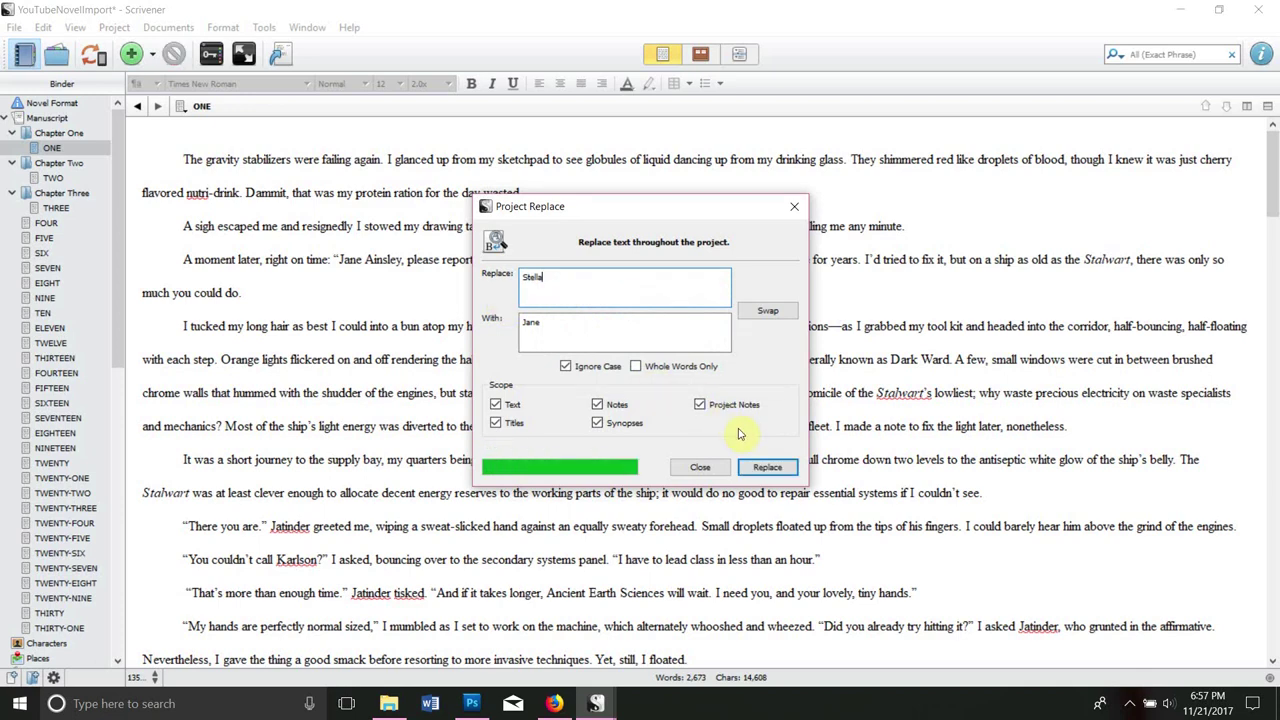
{"action": "left_click", "coordinate": [700, 468]}
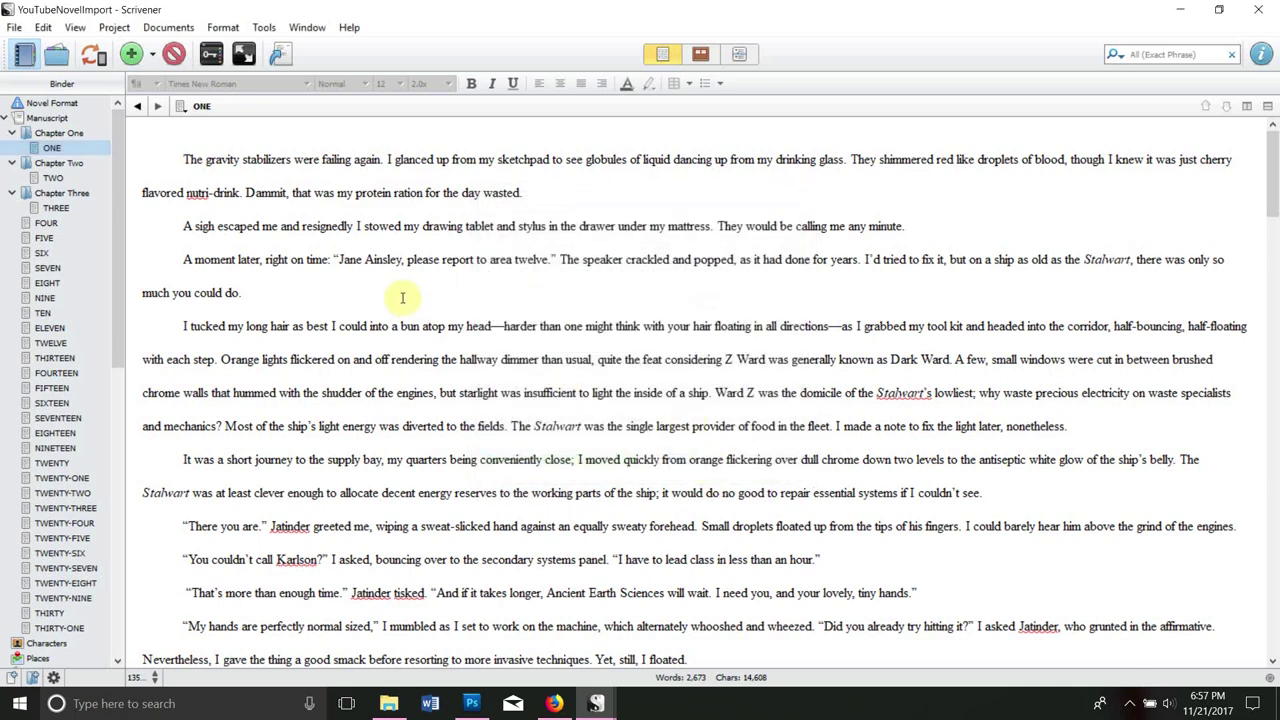
{"action": "left_click_drag", "start_coordinate": [363, 260], "coordinate": [330, 260]}
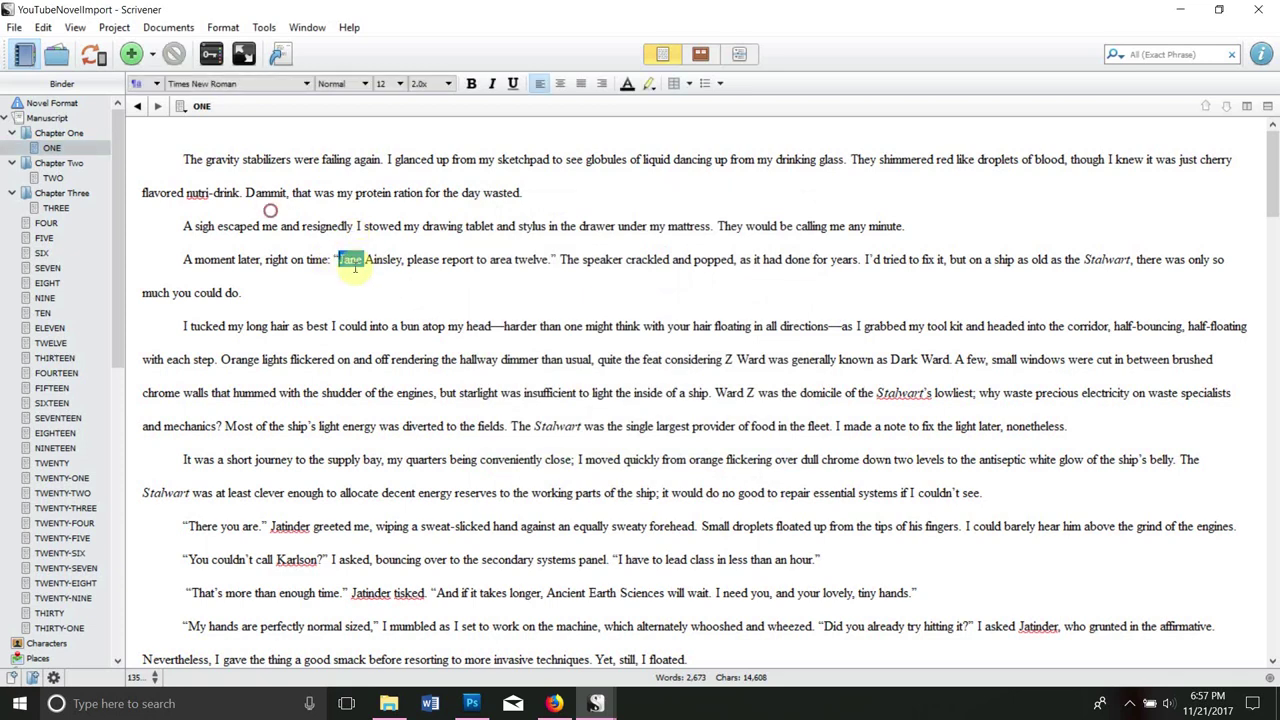
{"action": "left_click", "coordinate": [370, 270]}
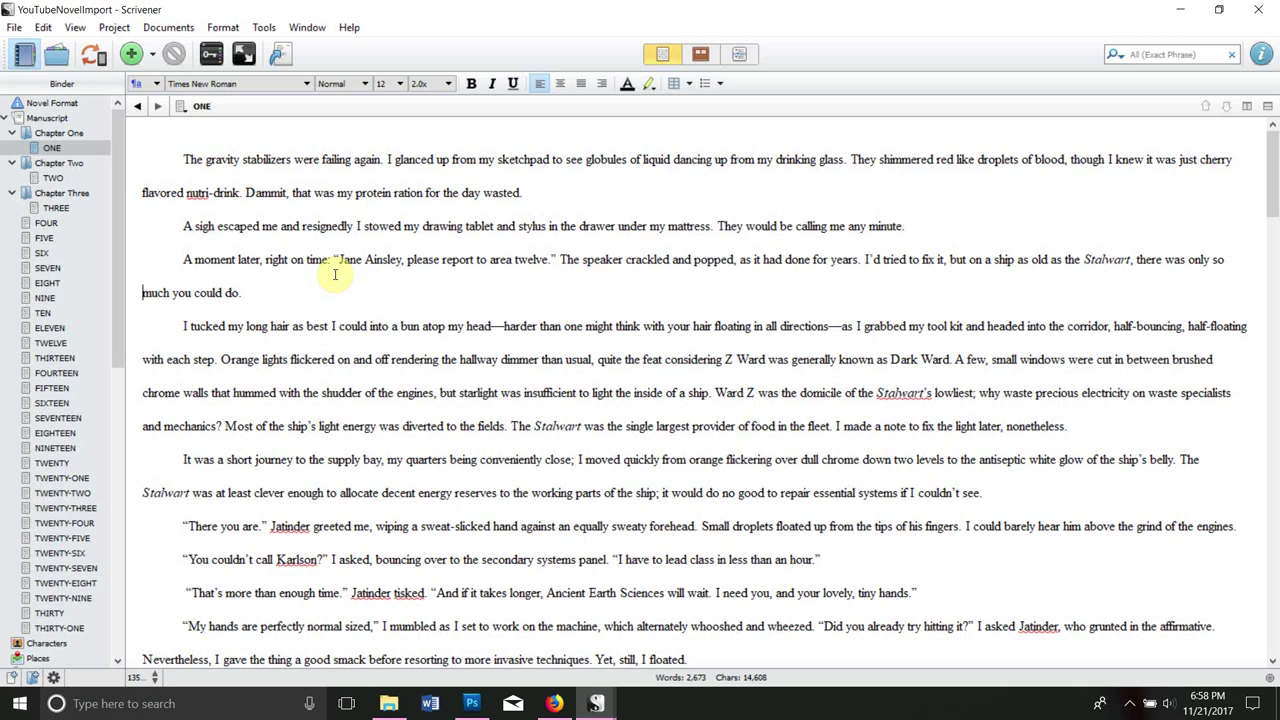
- Add an Untitled document after ONE and split the editor vertically, widening the right pane
{"action": "left_click", "coordinate": [130, 55]}
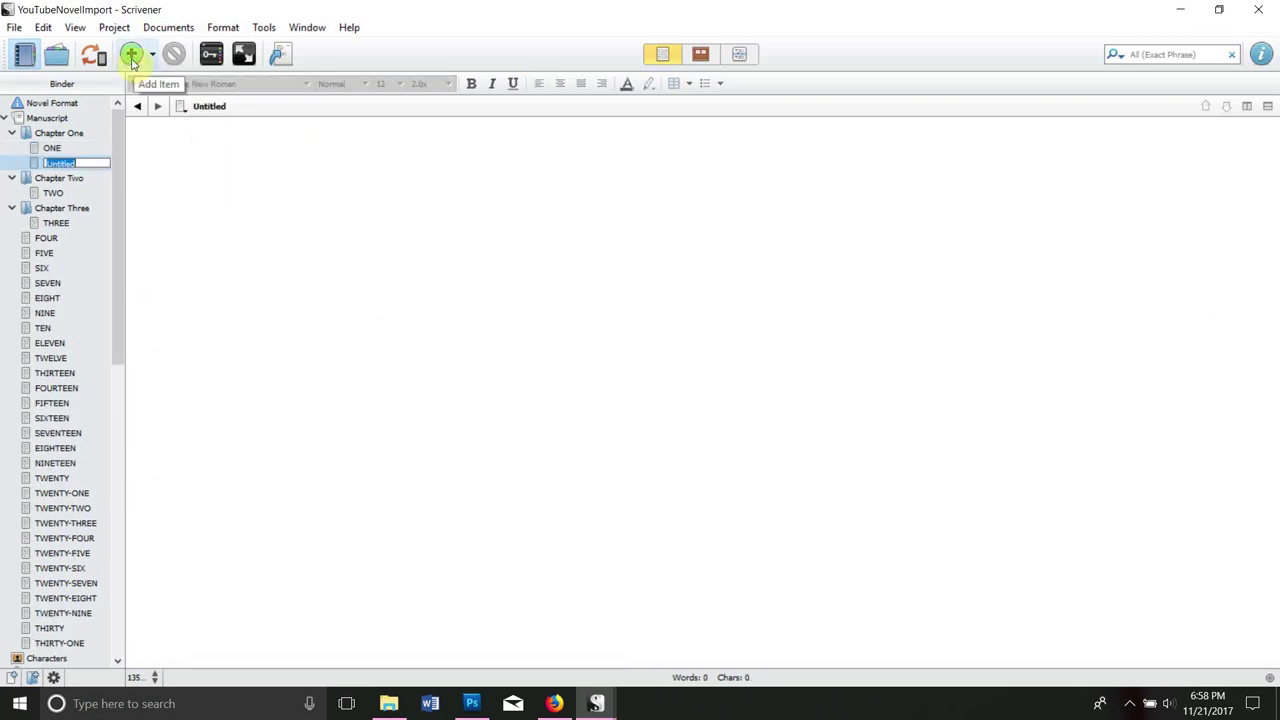
{"action": "left_click", "coordinate": [271, 159]}
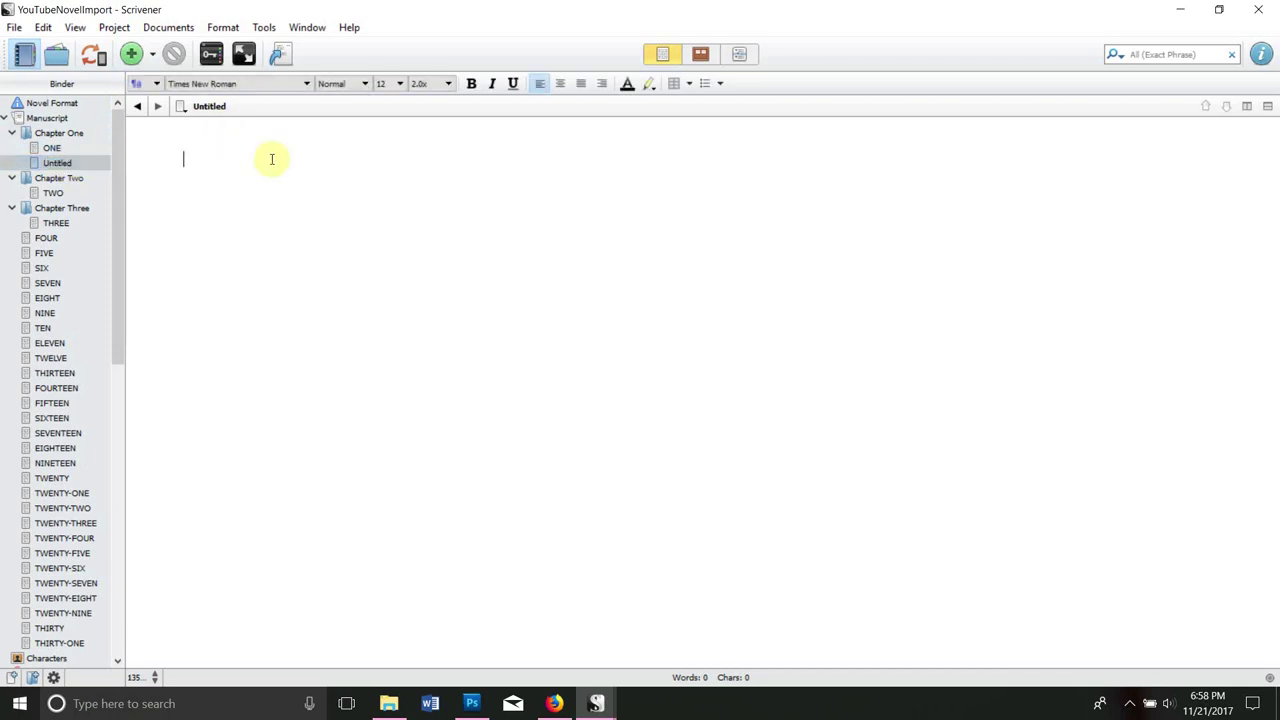
{"action": "left_click", "coordinate": [1248, 108]}
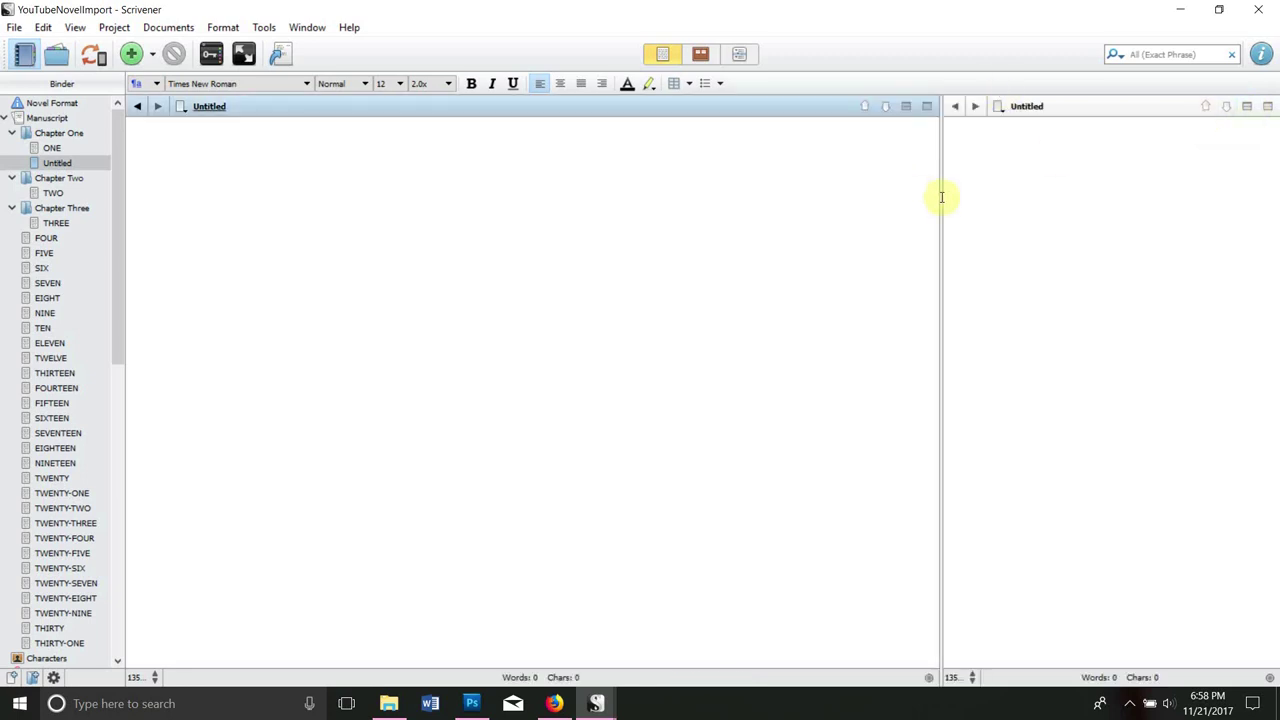
{"action": "left_click_drag", "start_coordinate": [944, 194], "coordinate": [718, 238]}
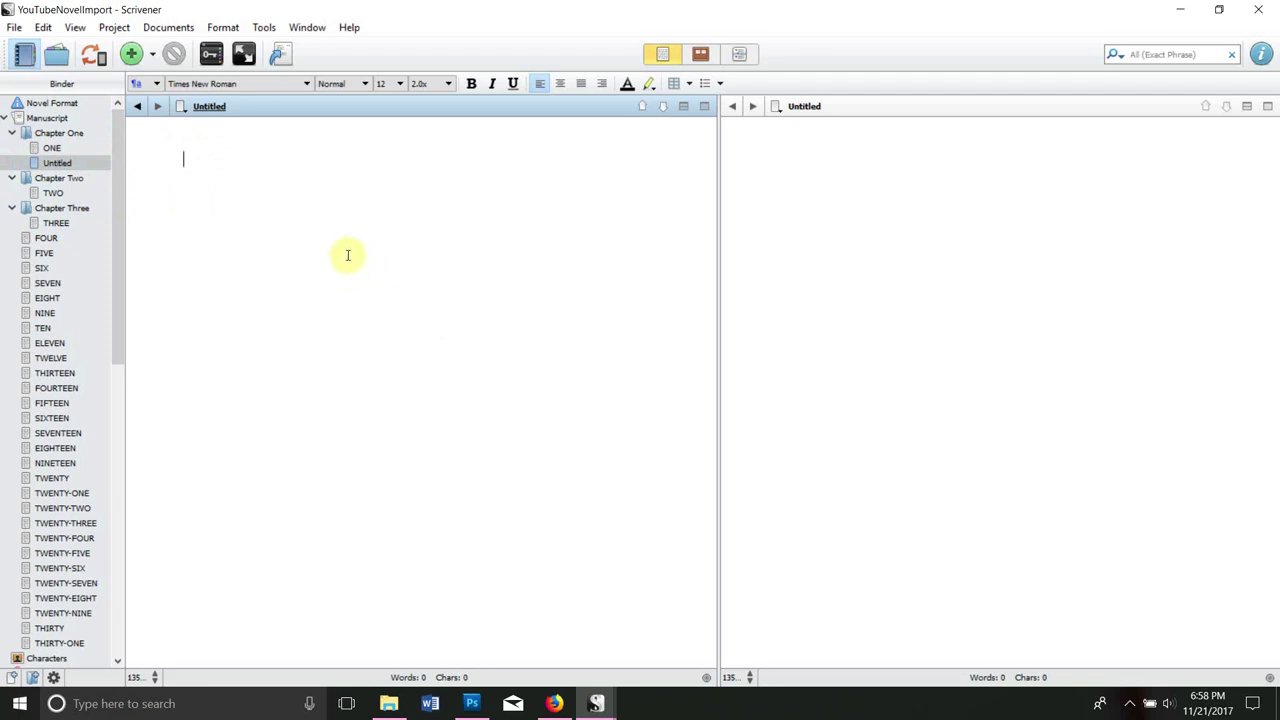
{"action": "left_click", "coordinate": [52, 149]}
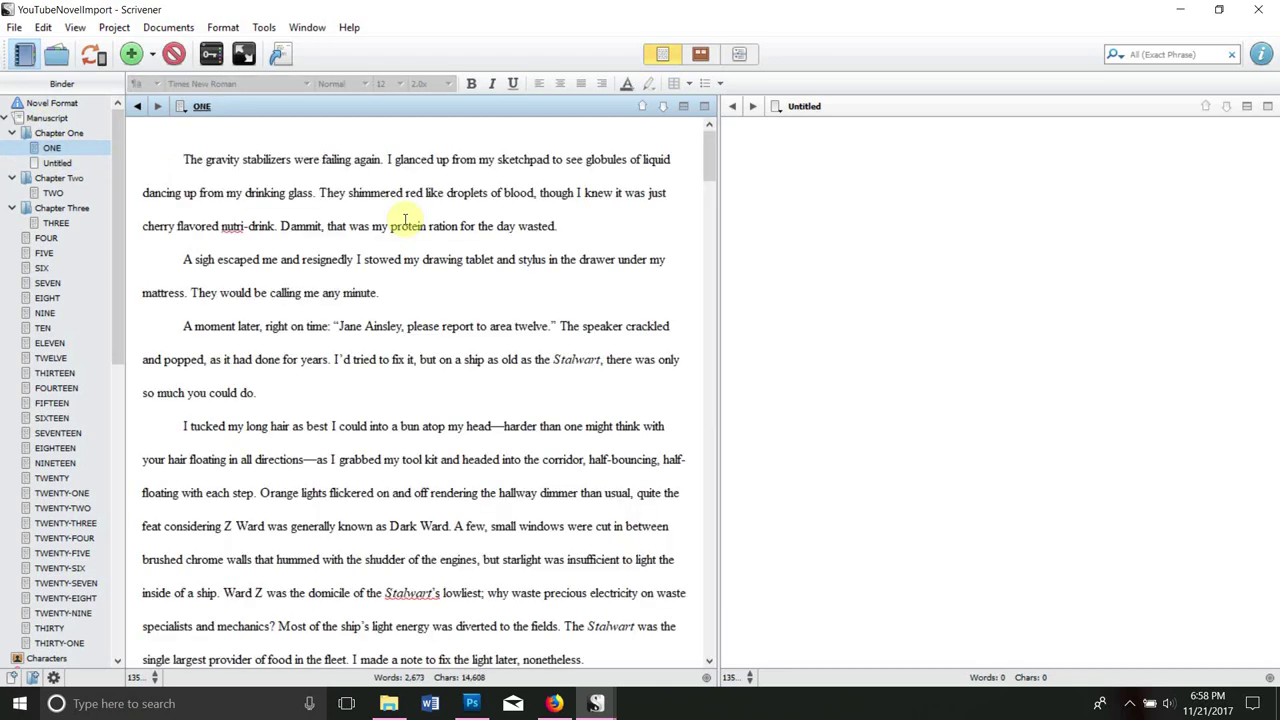
{"action": "left_click", "coordinate": [902, 236]}
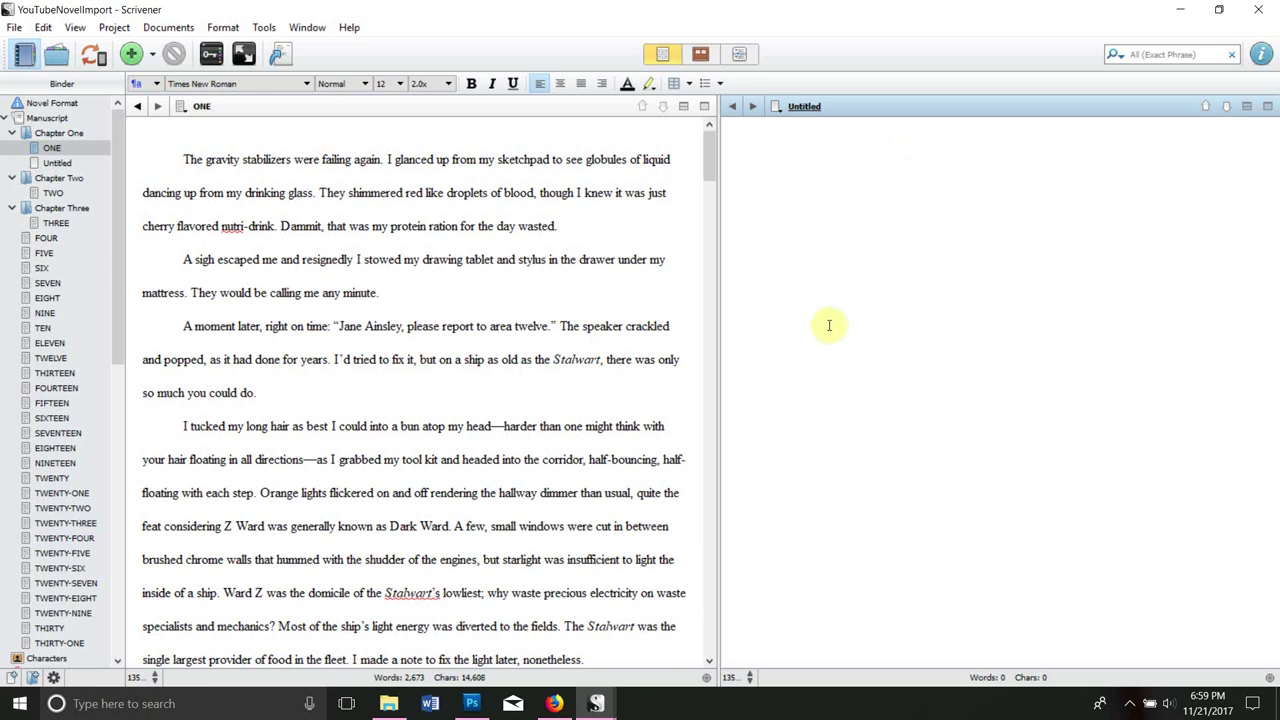
{"action": "left_click_drag", "start_coordinate": [183, 160], "coordinate": [385, 293]}
{"action": "key", "text": "ctrl+c"}
{"action": "left_click", "coordinate": [783, 160]}
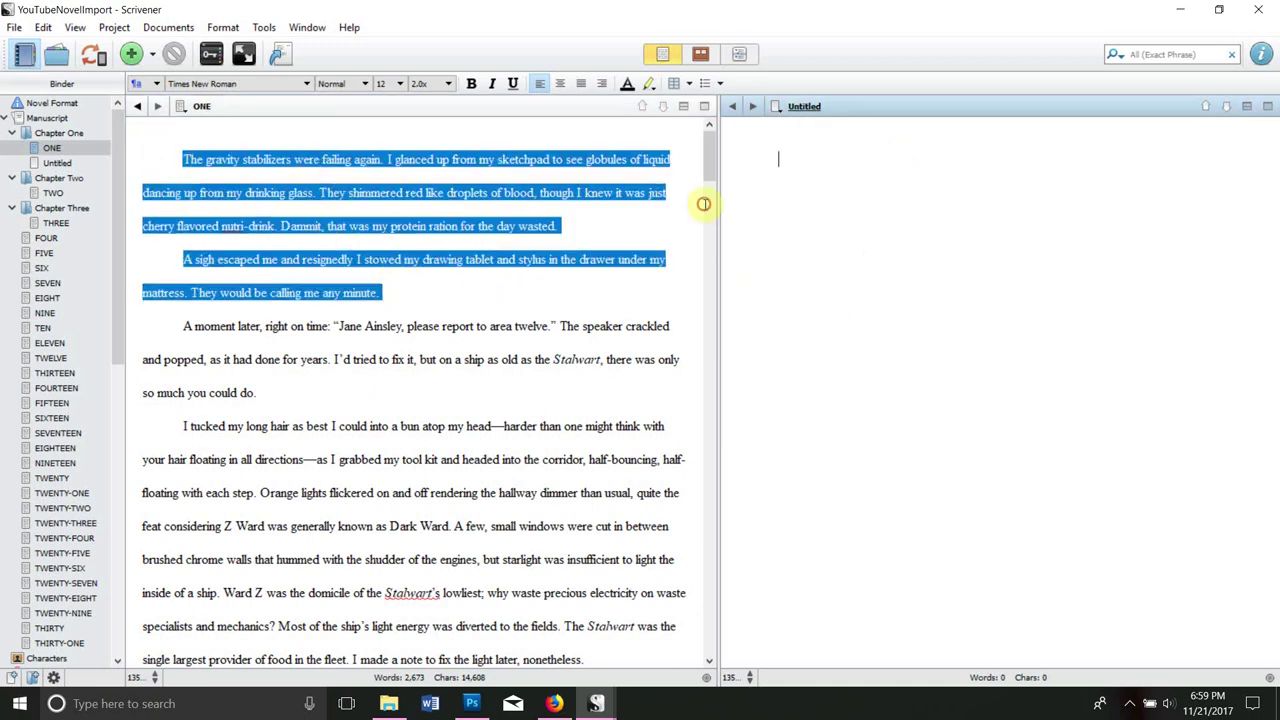
{"action": "key", "text": "ctrl+v"}
{"action": "left_click", "coordinate": [428, 360]}
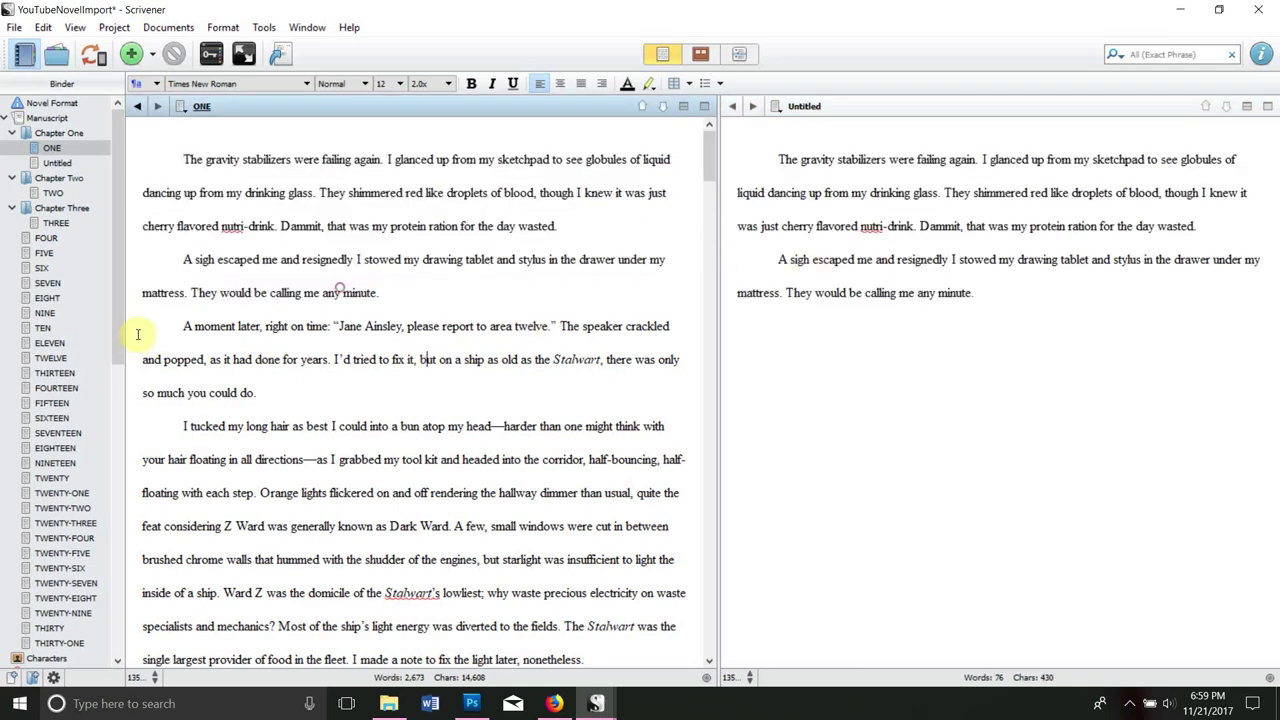
{"action": "left_click_drag", "start_coordinate": [183, 326], "coordinate": [259, 393]}
{"action": "left_click", "coordinate": [819, 350]}
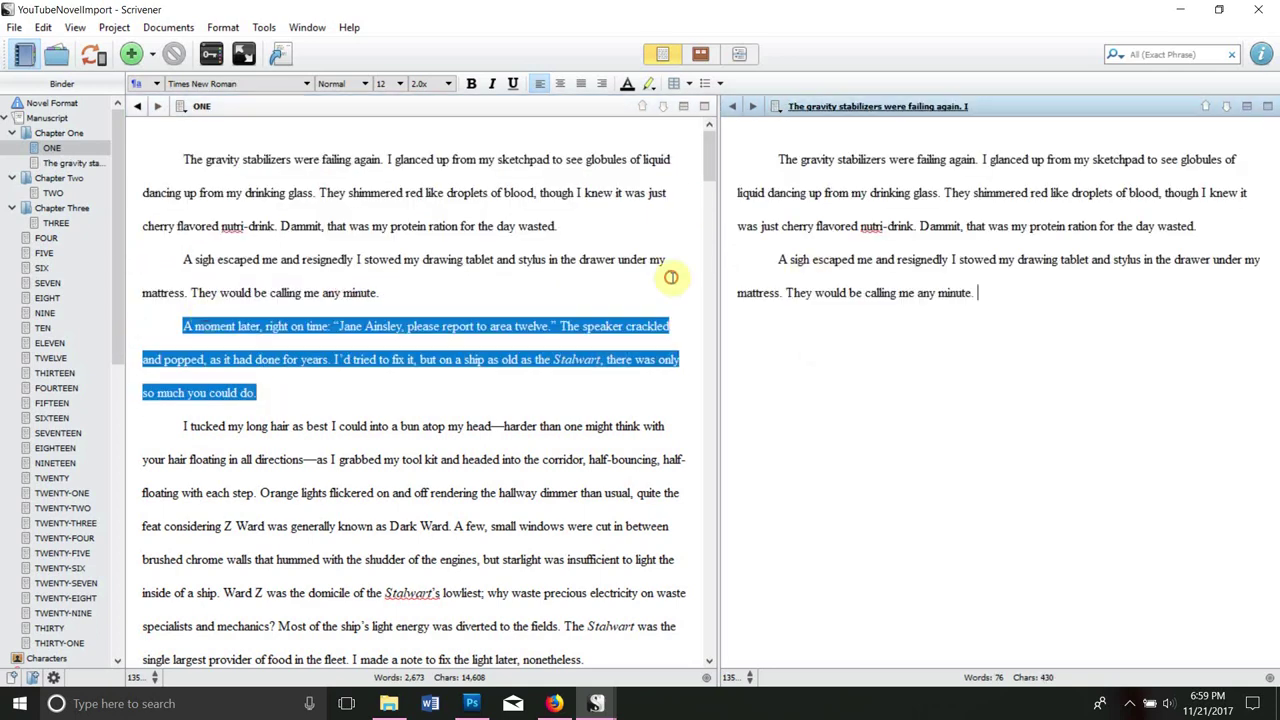
{"action": "key", "text": "Return"}
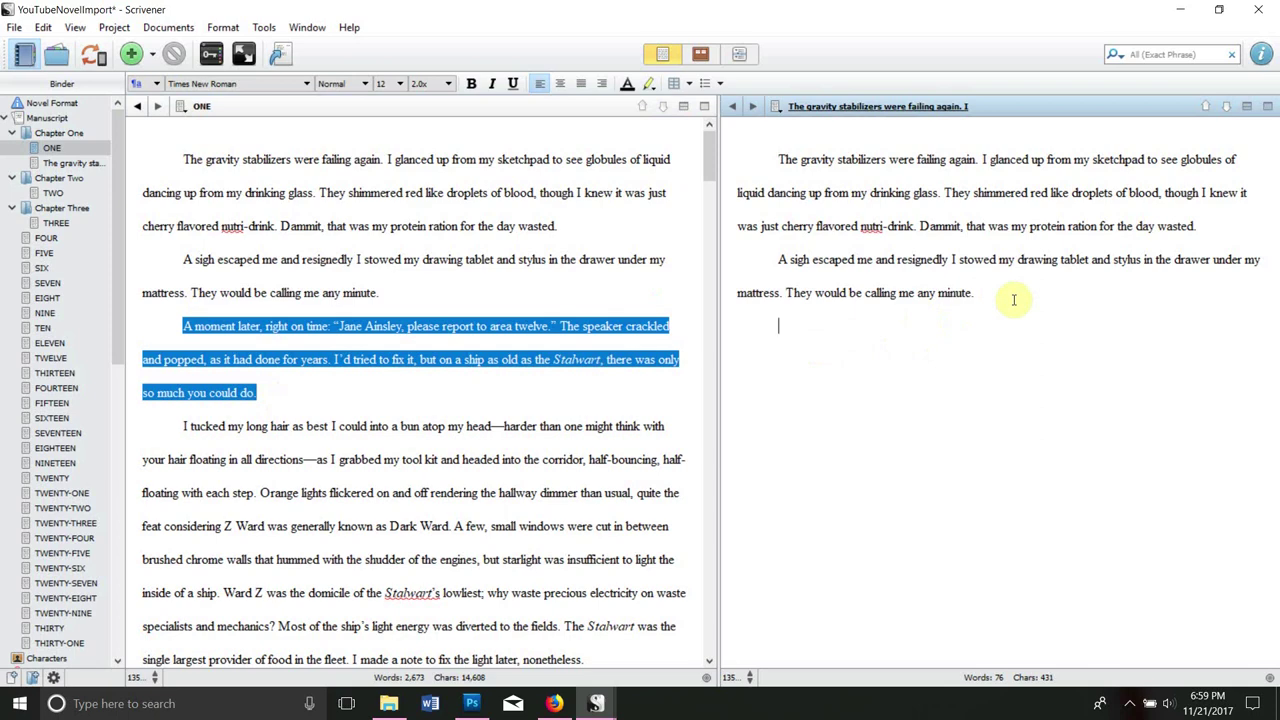
{"action": "type", "text": "Things happened."}
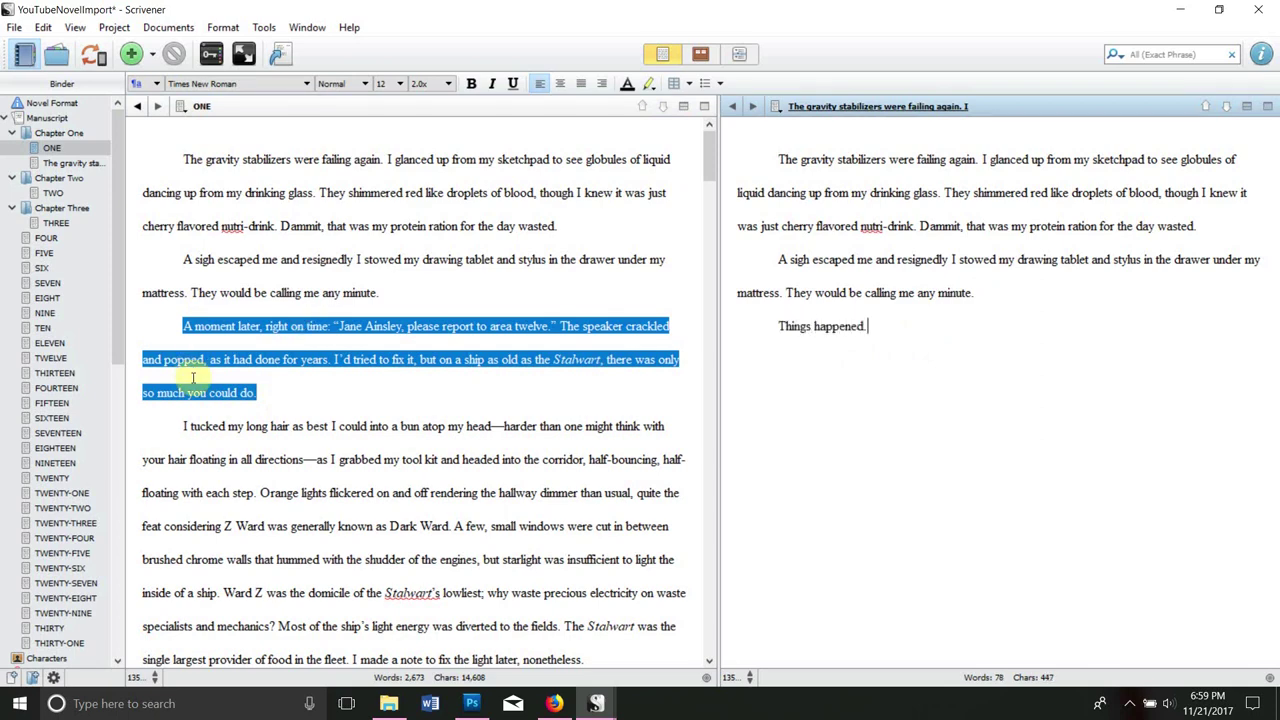
{"action": "left_click_drag", "start_coordinate": [180, 426], "coordinate": [600, 651]}
{"action": "key", "text": "ctrl+c"}
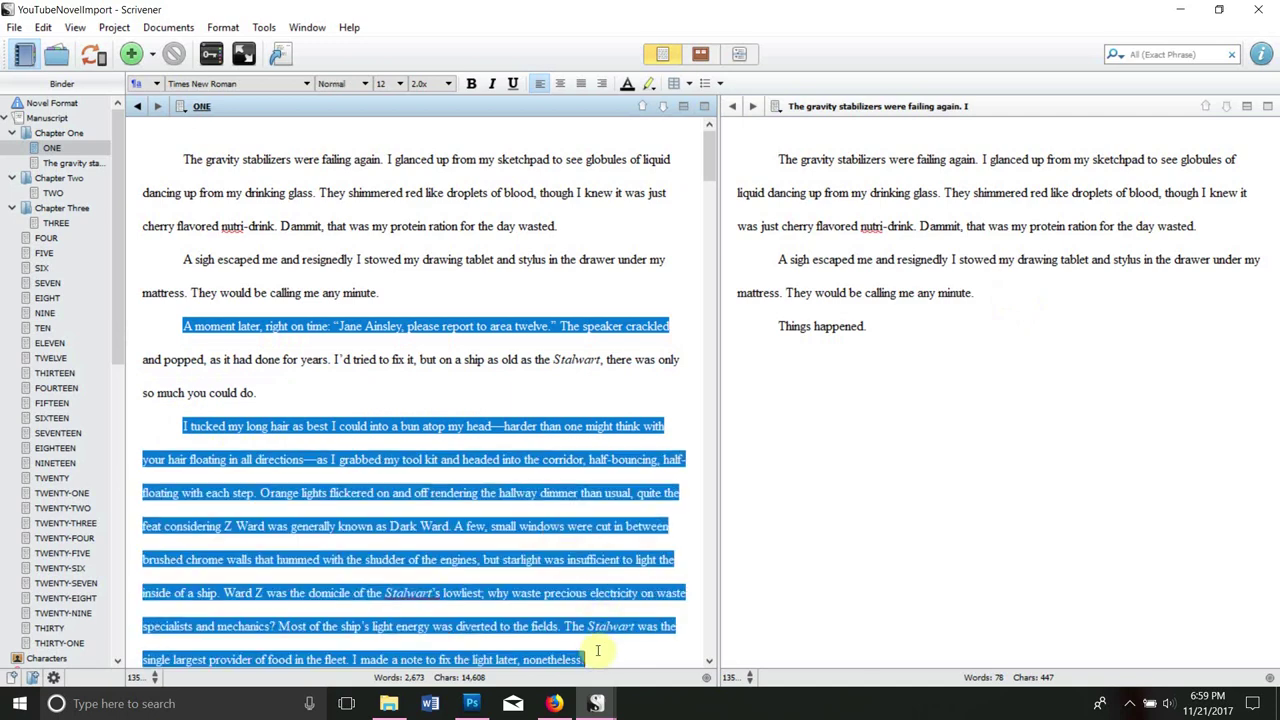
{"action": "left_click", "coordinate": [848, 386]}
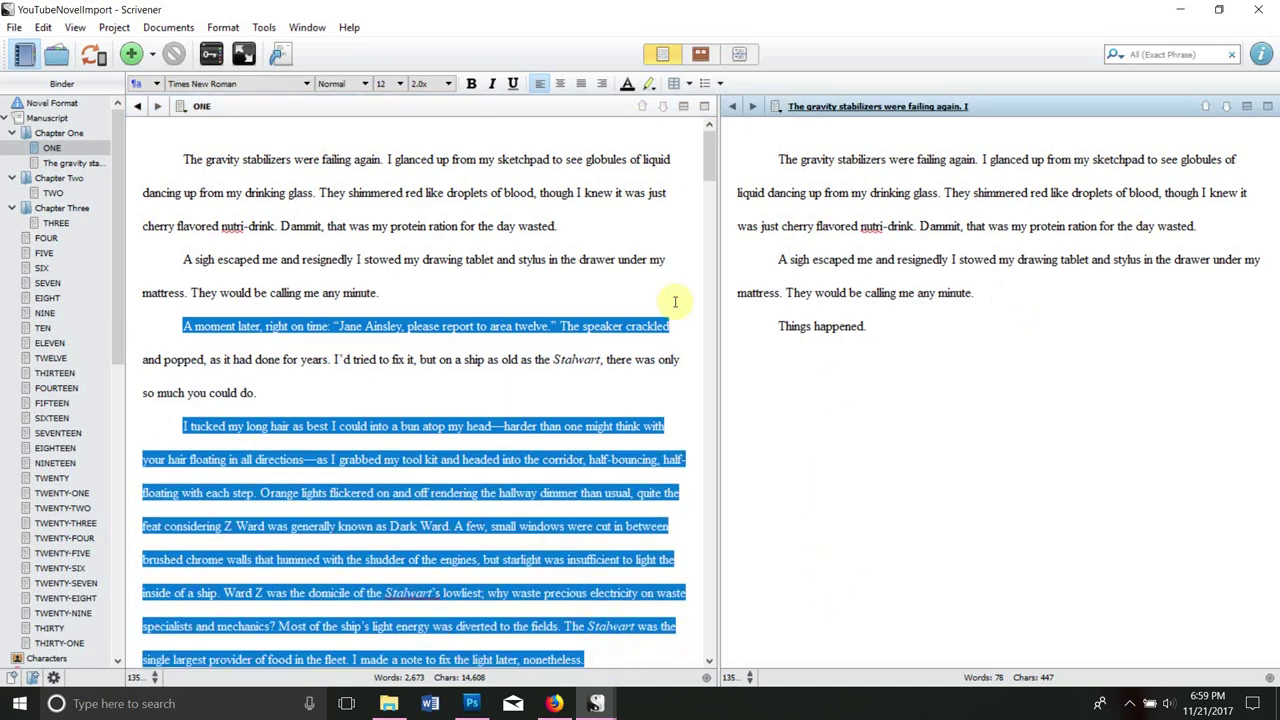
{"action": "key", "text": "ctrl+v"}
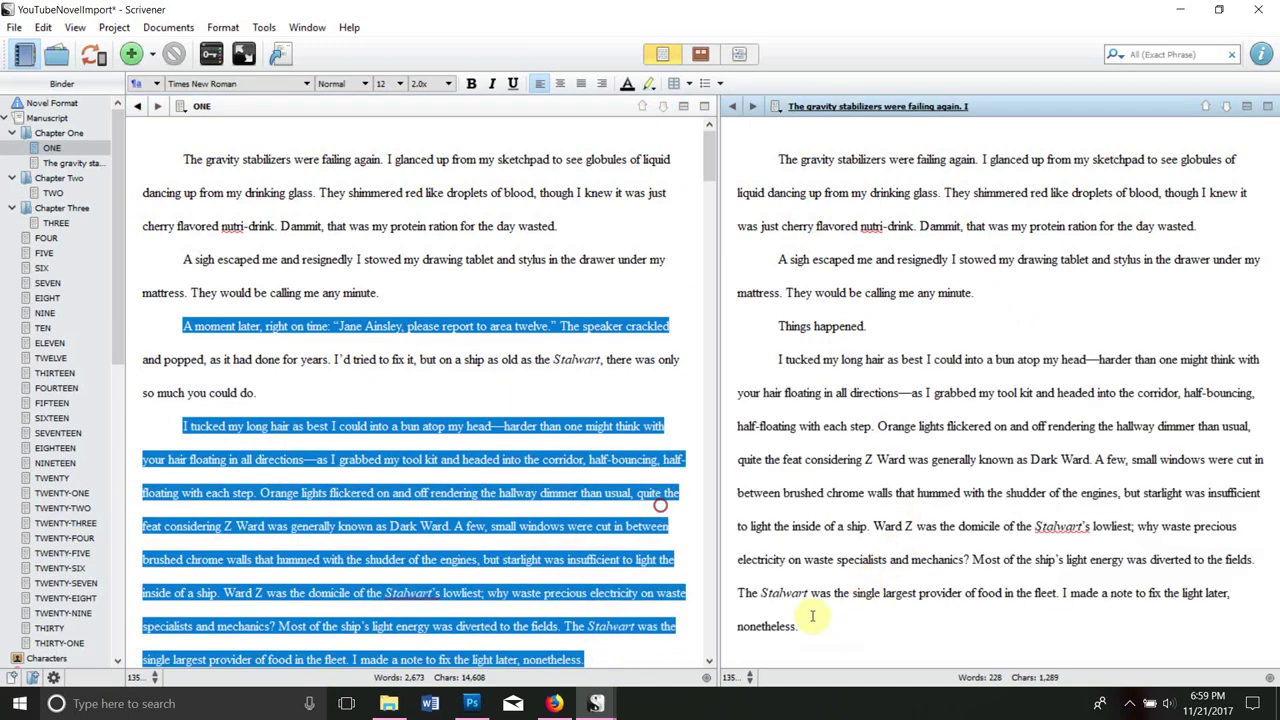
{"action": "left_click_drag", "start_coordinate": [800, 626], "coordinate": [752, 151]}
{"action": "key", "text": "Delete"}
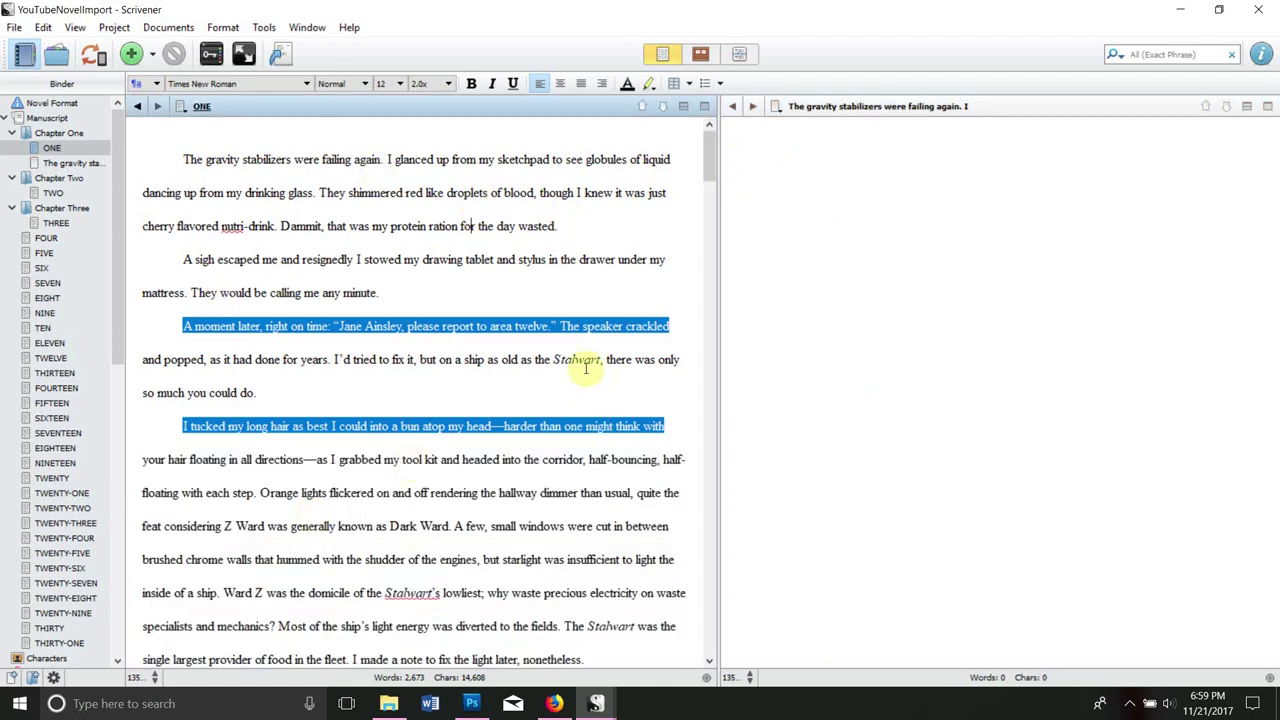
{"action": "key", "text": "Left"}
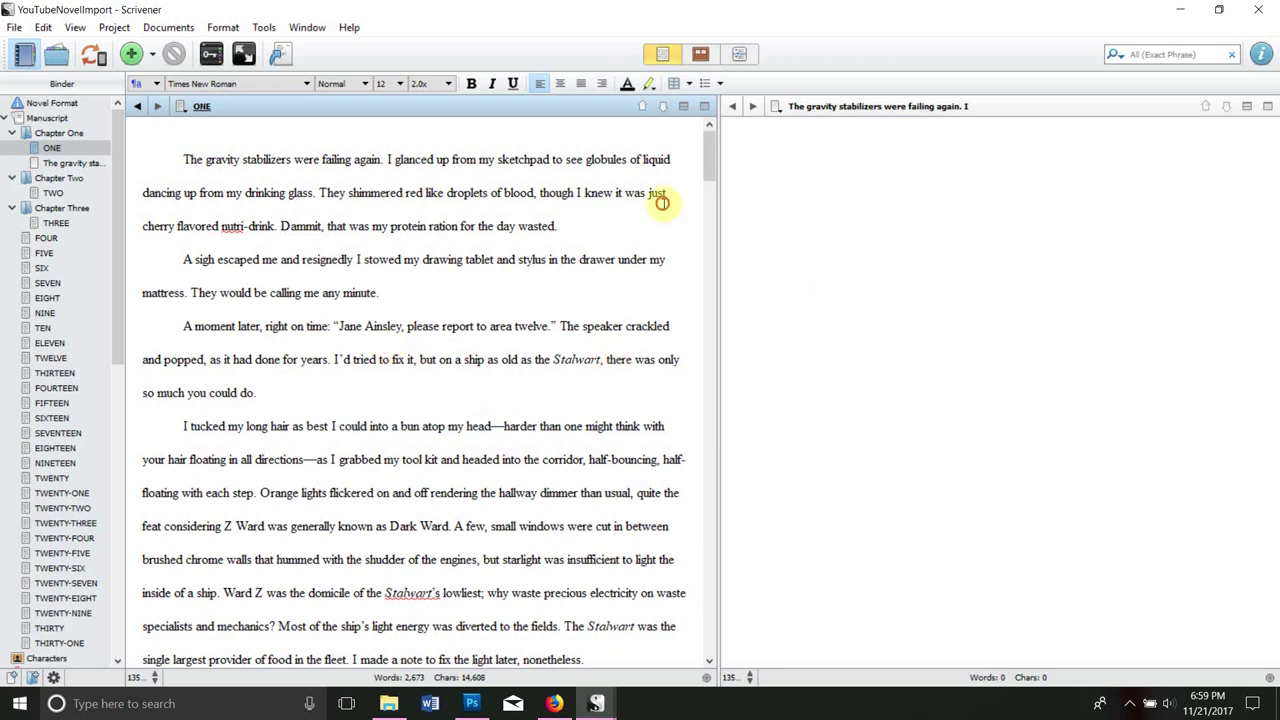
{"action": "key", "text": "ctrl+grave"}
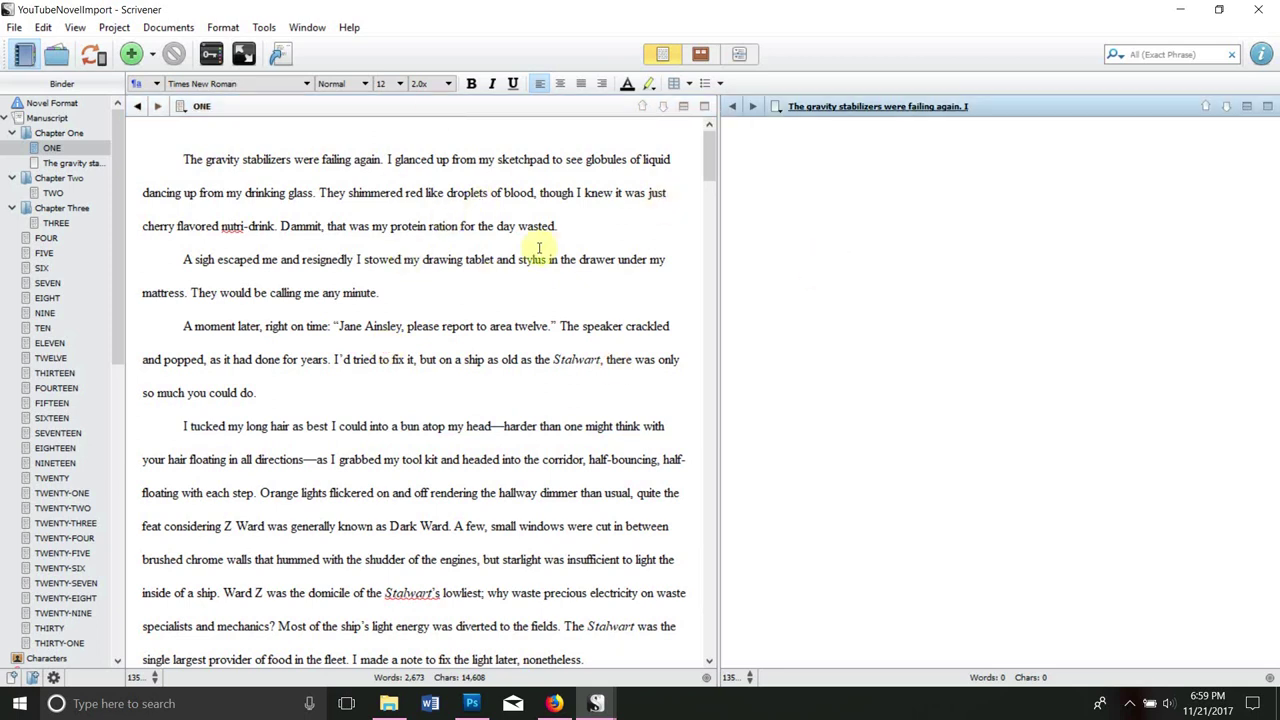
{"action": "type", "text": "ajflkdjsaf;lksaj;fas"}
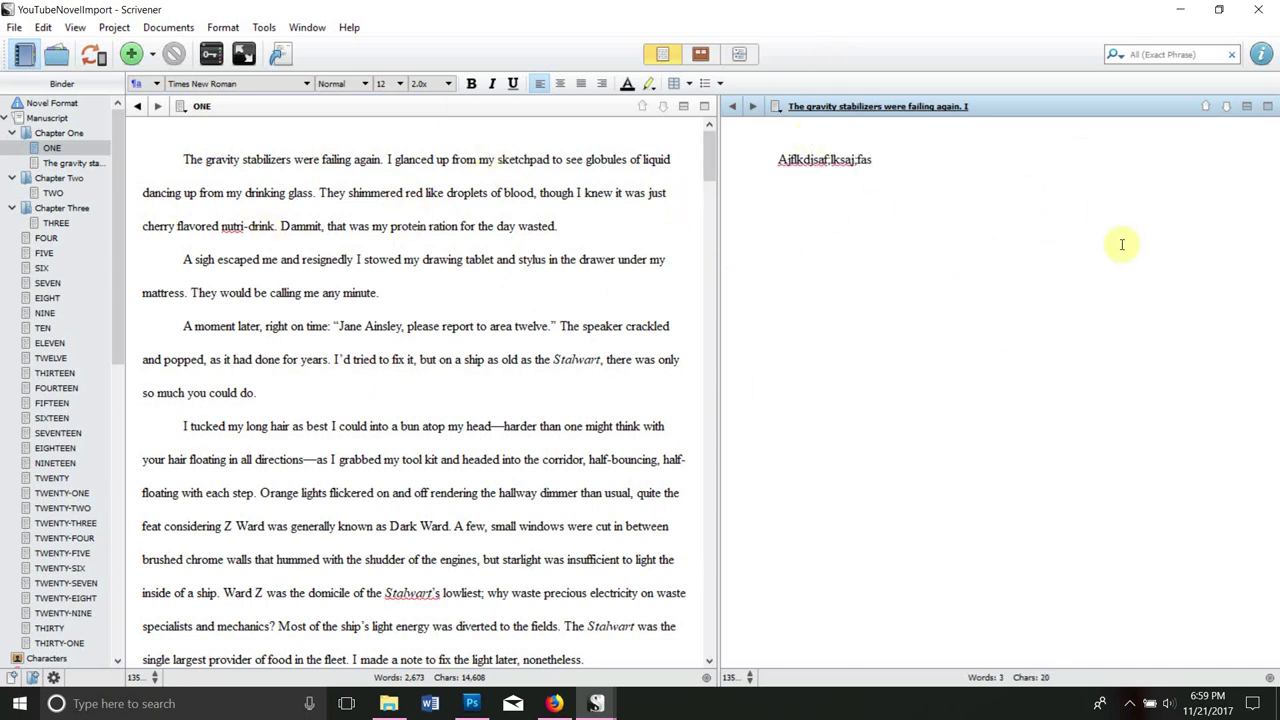
{"action": "key", "text": "BackSpace"}
{"action": "key", "text": "BackSpace"}
{"action": "key", "text": "BackSpace"}
{"action": "key", "text": "BackSpace"}
{"action": "key", "text": "BackSpace"}
{"action": "key", "text": "BackSpace"}
{"action": "key", "text": "BackSpace"}
{"action": "key", "text": "BackSpace"}
{"action": "key", "text": "BackSpace"}
{"action": "key", "text": "BackSpace"}
{"action": "key", "text": "BackSpace"}
{"action": "key", "text": "BackSpace"}
{"action": "key", "text": "BackSpace"}
{"action": "key", "text": "BackSpace"}
{"action": "key", "text": "BackSpace"}
{"action": "key", "text": "BackSpace"}
{"action": "key", "text": "BackSpace"}
{"action": "key", "text": "BackSpace"}
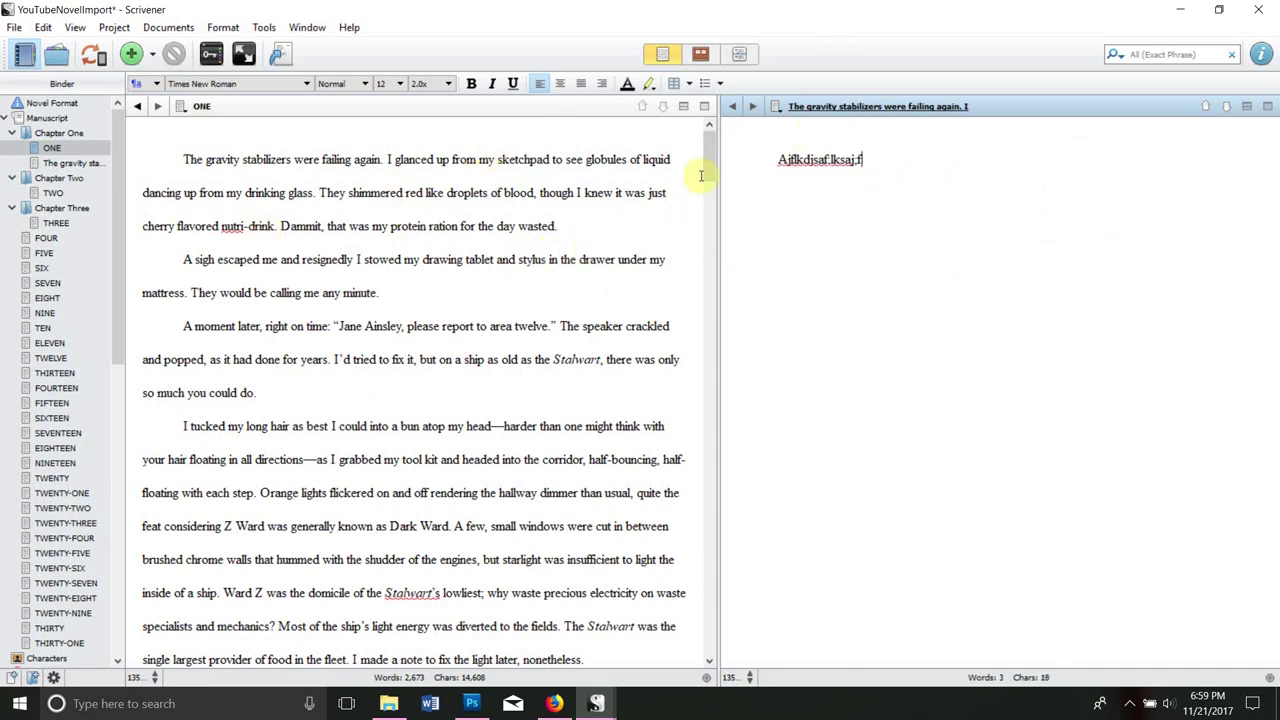
{"action": "key", "text": "BackSpace"}
{"action": "key", "text": "BackSpace"}
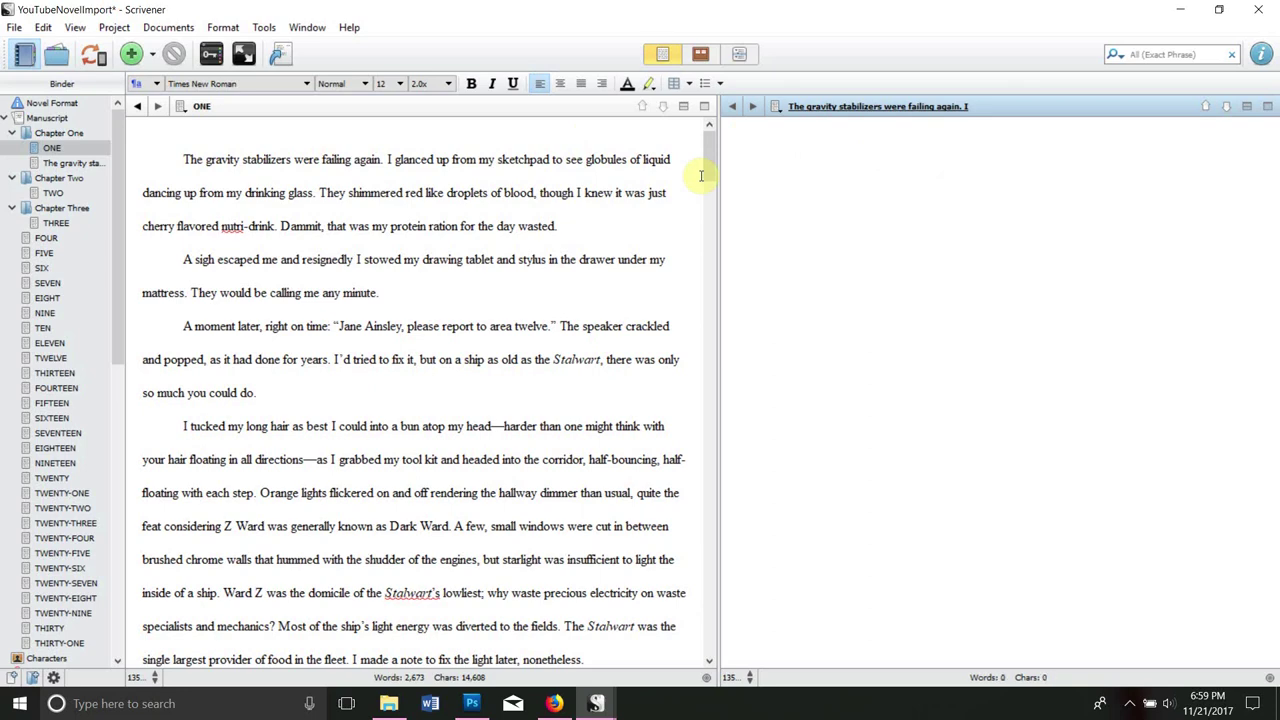
- Switch the split to horizontal and back to vertical, then load chapter ONE into the right pane
{"action": "left_click", "coordinate": [1267, 108]}
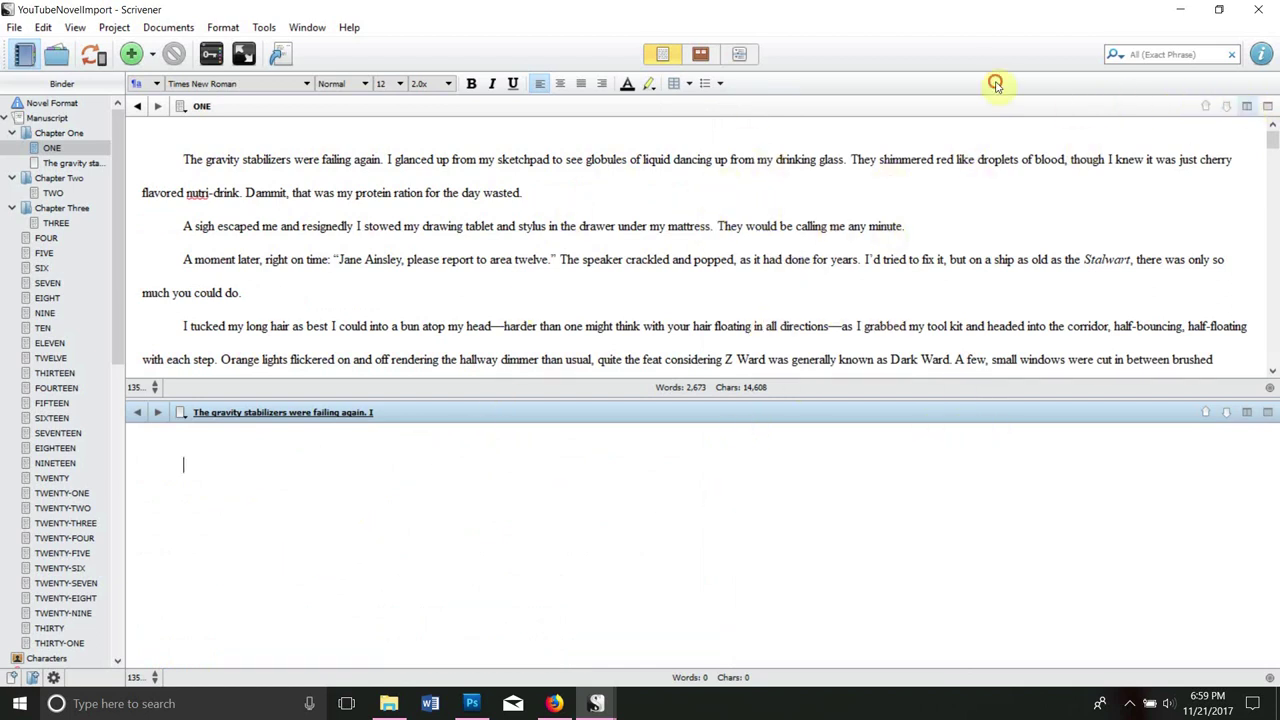
{"action": "key", "text": "ctrl+shift+apostrophe"}
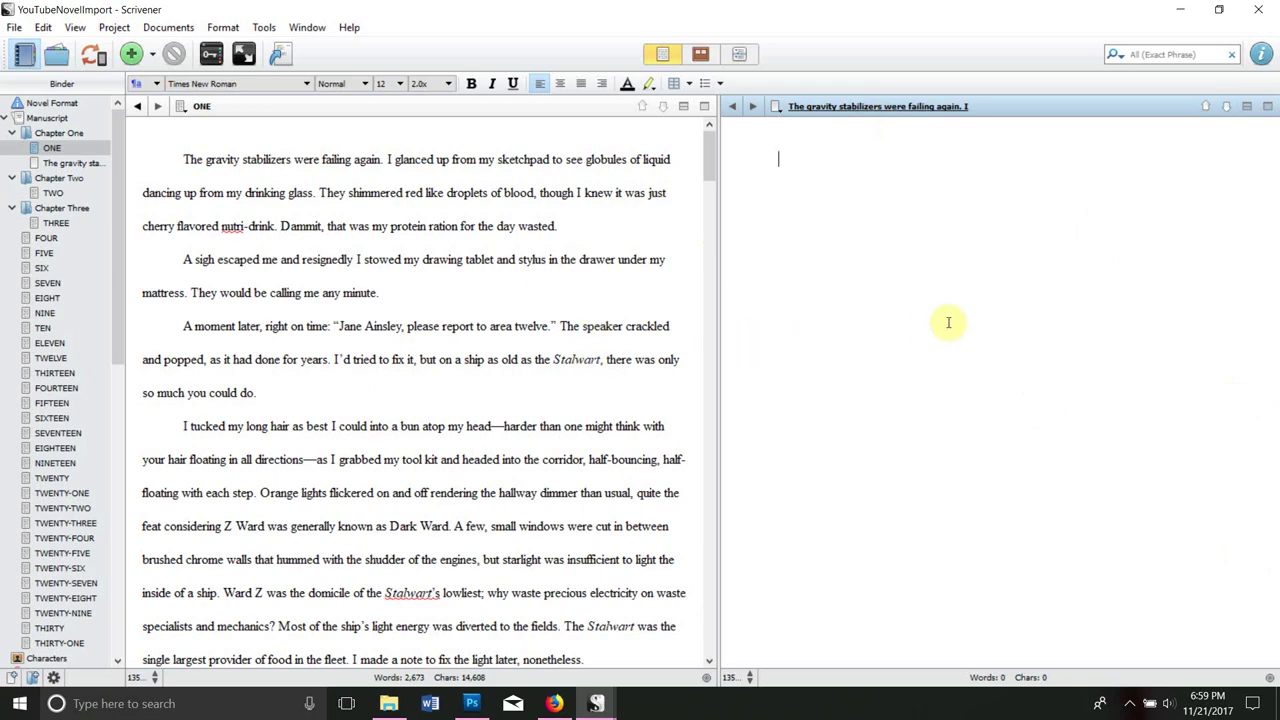
{"action": "left_click", "coordinate": [352, 193]}
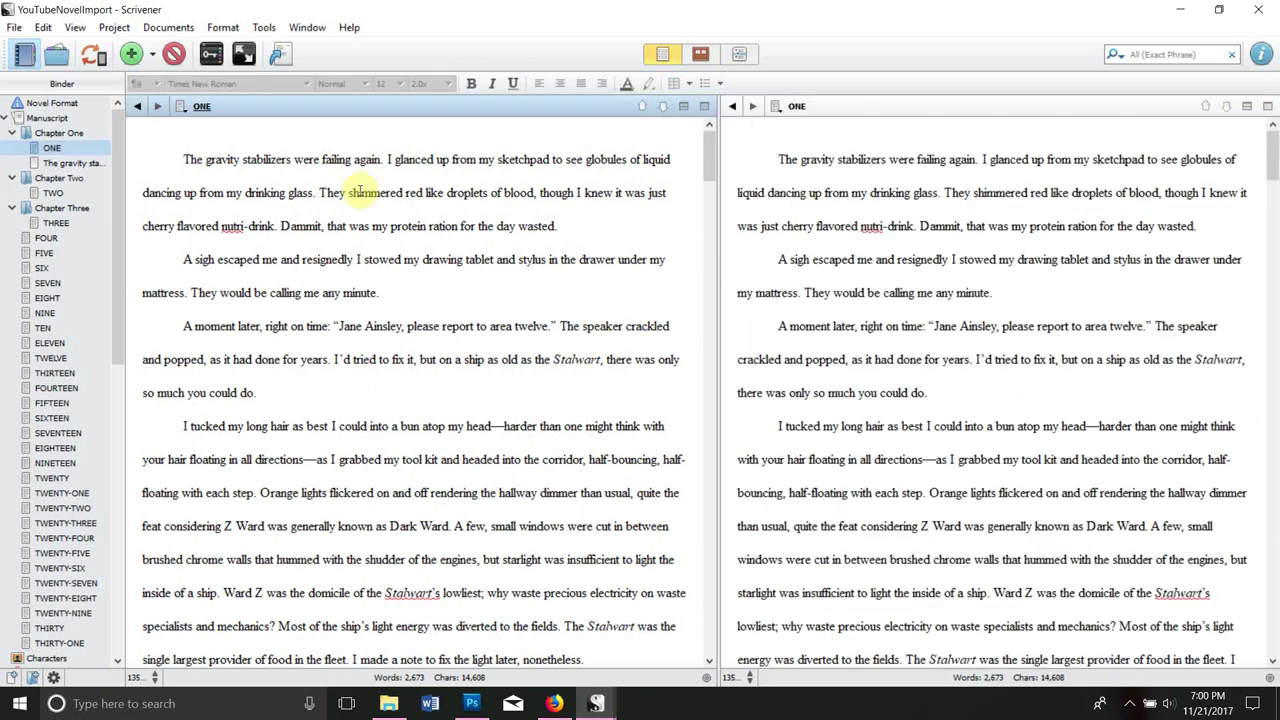
{"action": "right_click", "coordinate": [53, 148]}
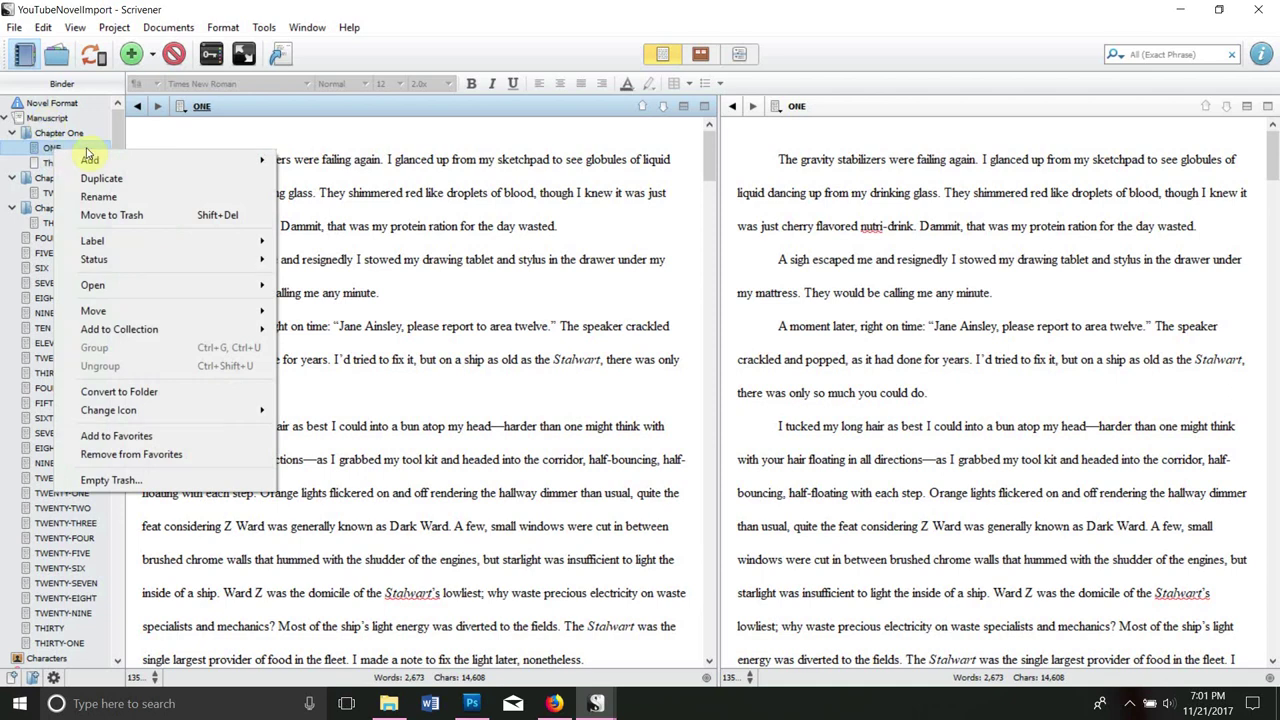
{"action": "mouse_move", "coordinate": [110, 163]}
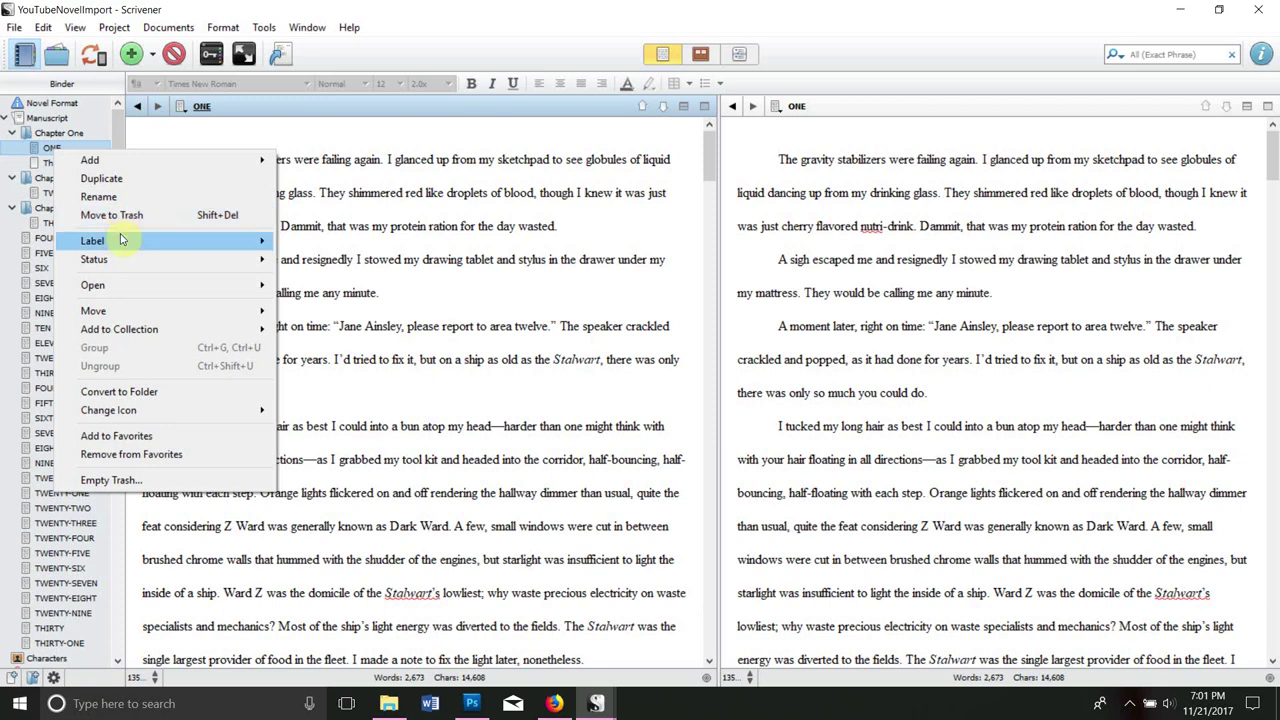
{"action": "mouse_move", "coordinate": [121, 242]}
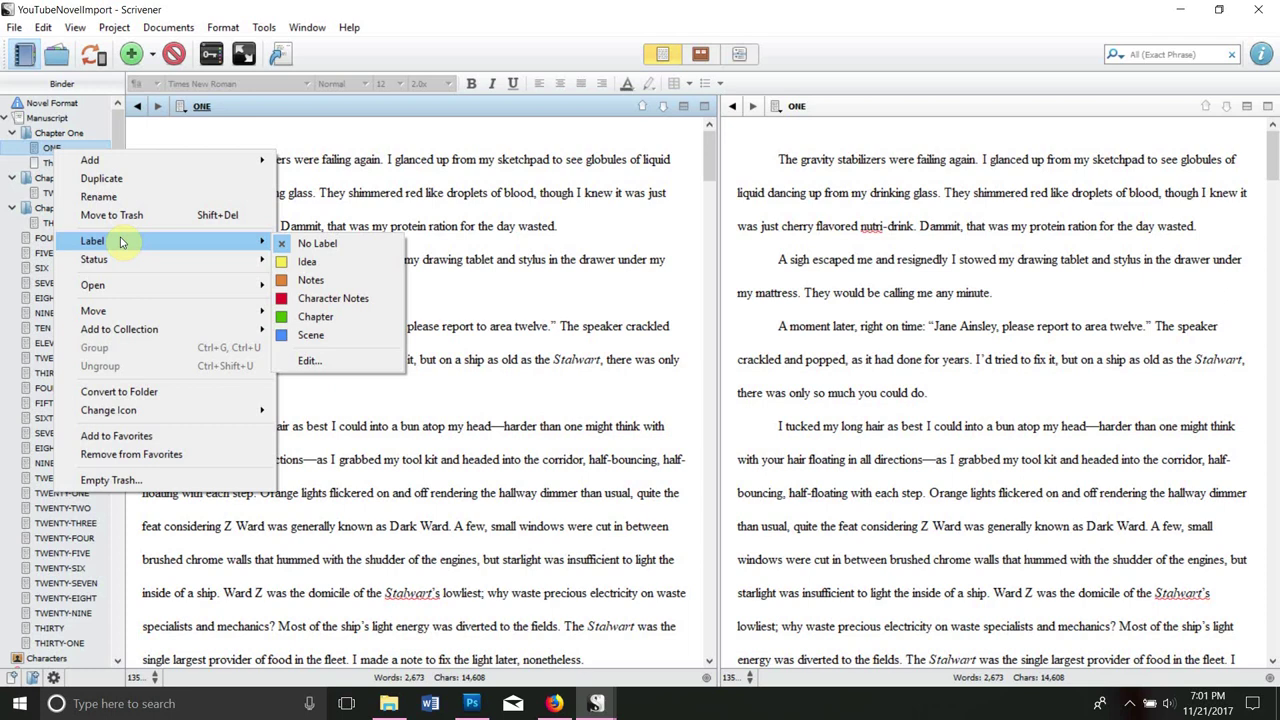
{"action": "left_click", "coordinate": [306, 361]}
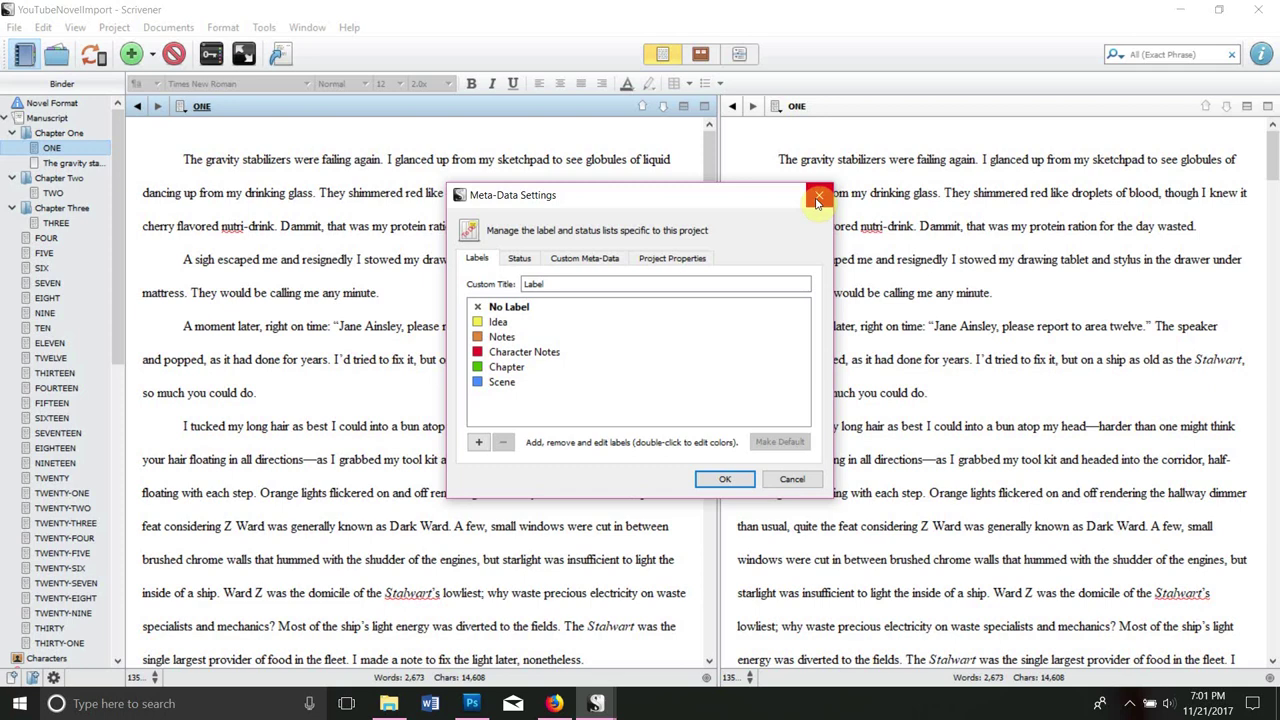
{"action": "left_click", "coordinate": [817, 198]}
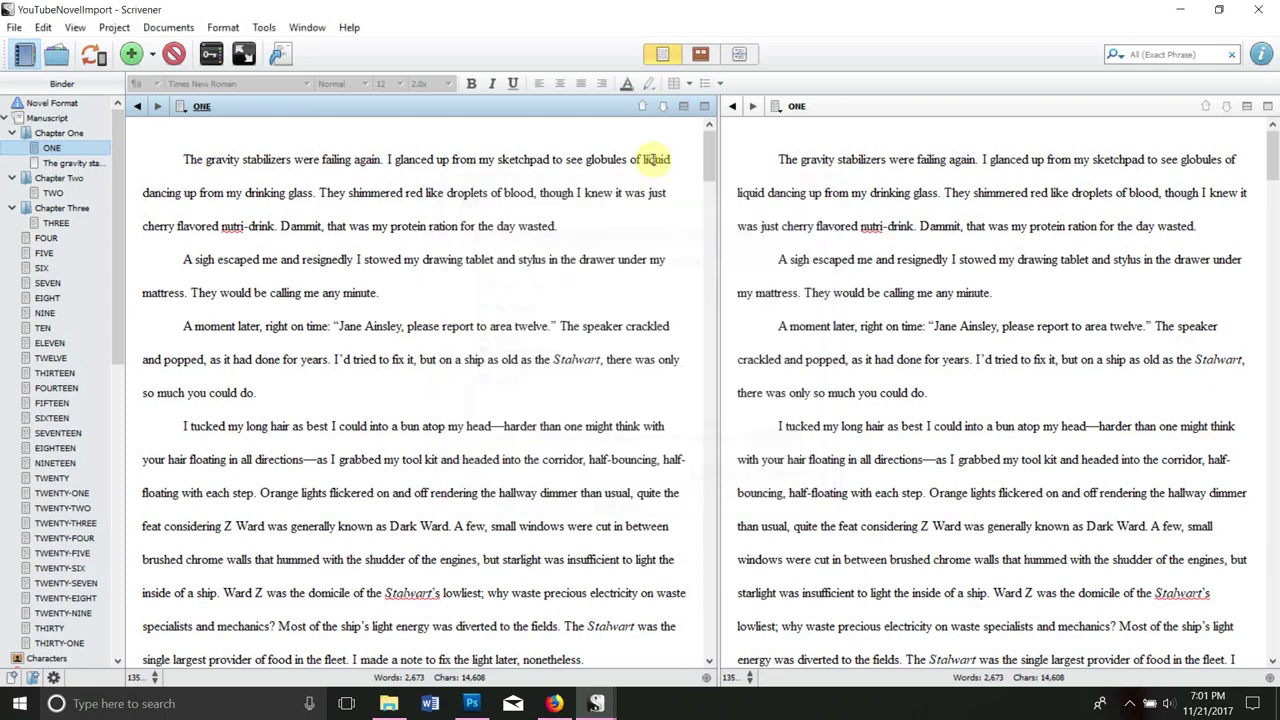
{"action": "left_click", "coordinate": [1263, 55]}
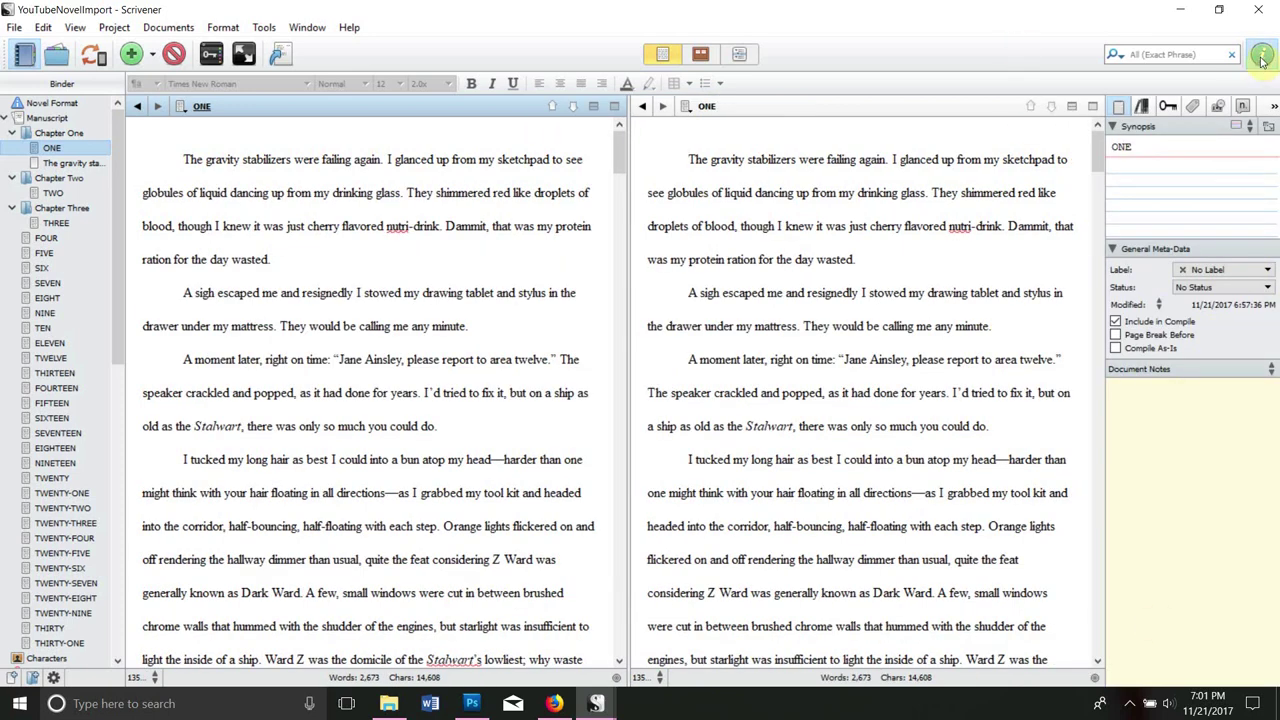
{"action": "left_click", "coordinate": [1262, 271]}
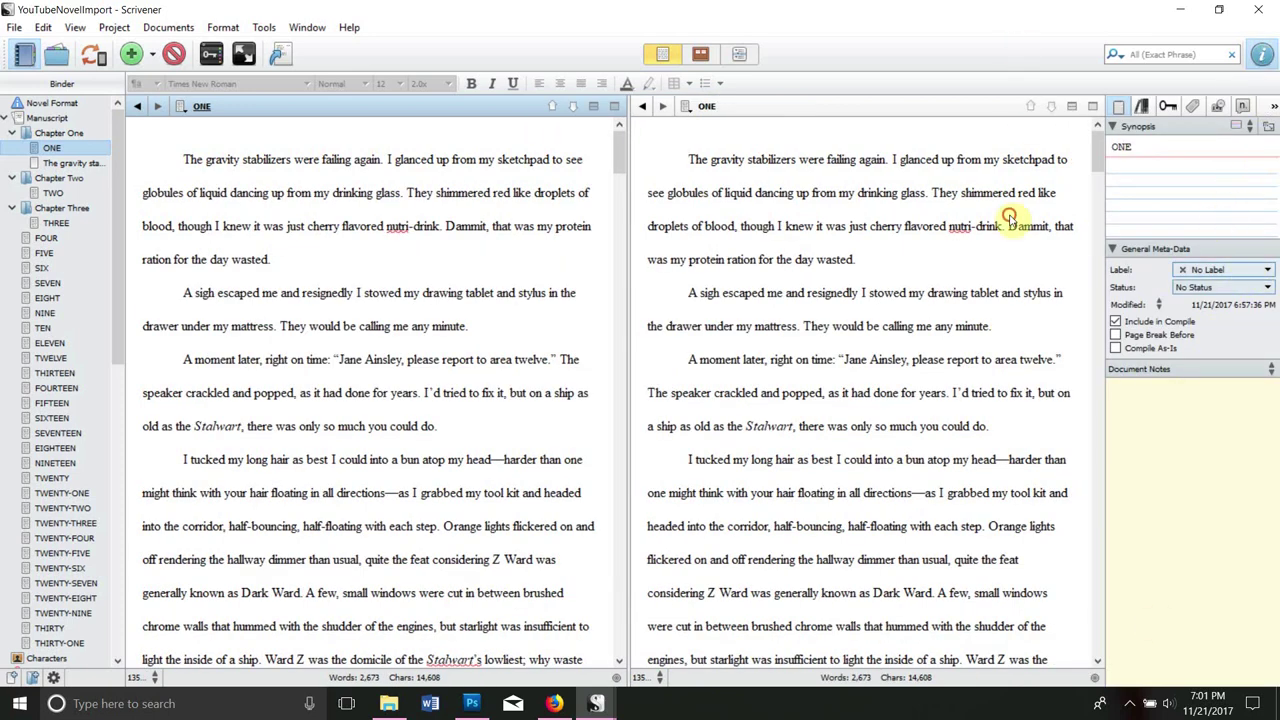
{"action": "left_click", "coordinate": [1263, 55]}
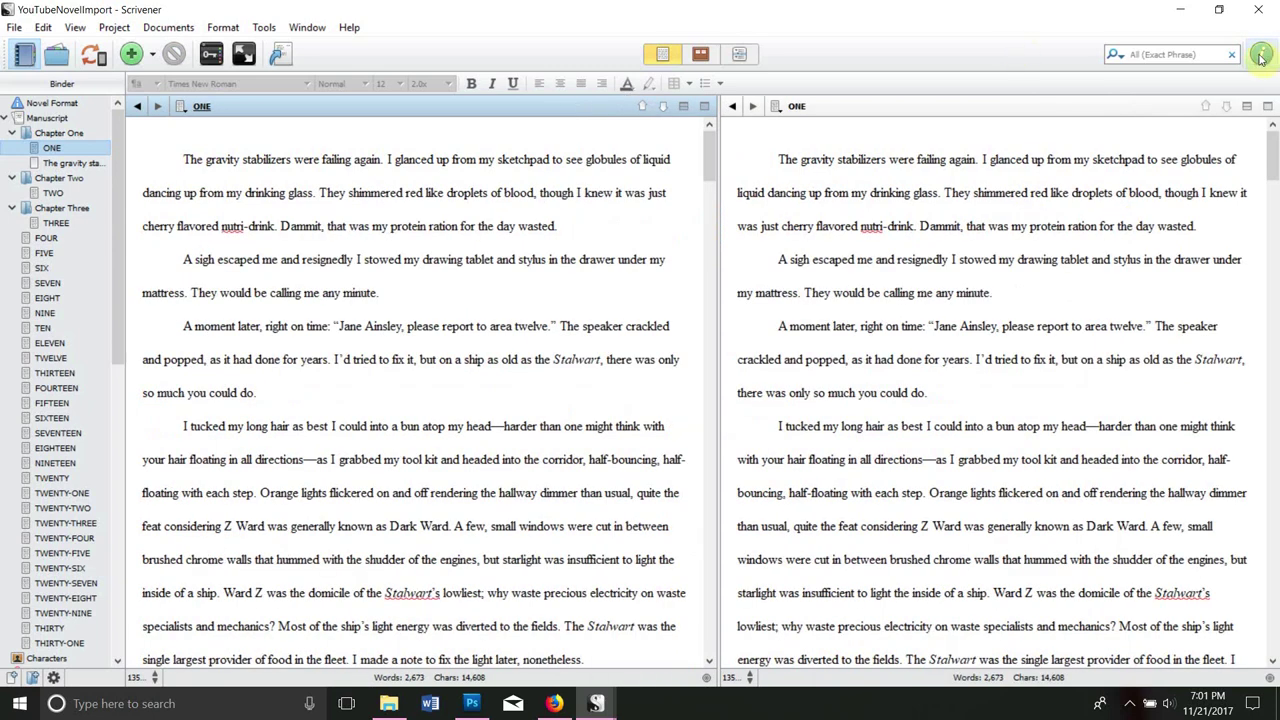
{"action": "right_click", "coordinate": [44, 150]}
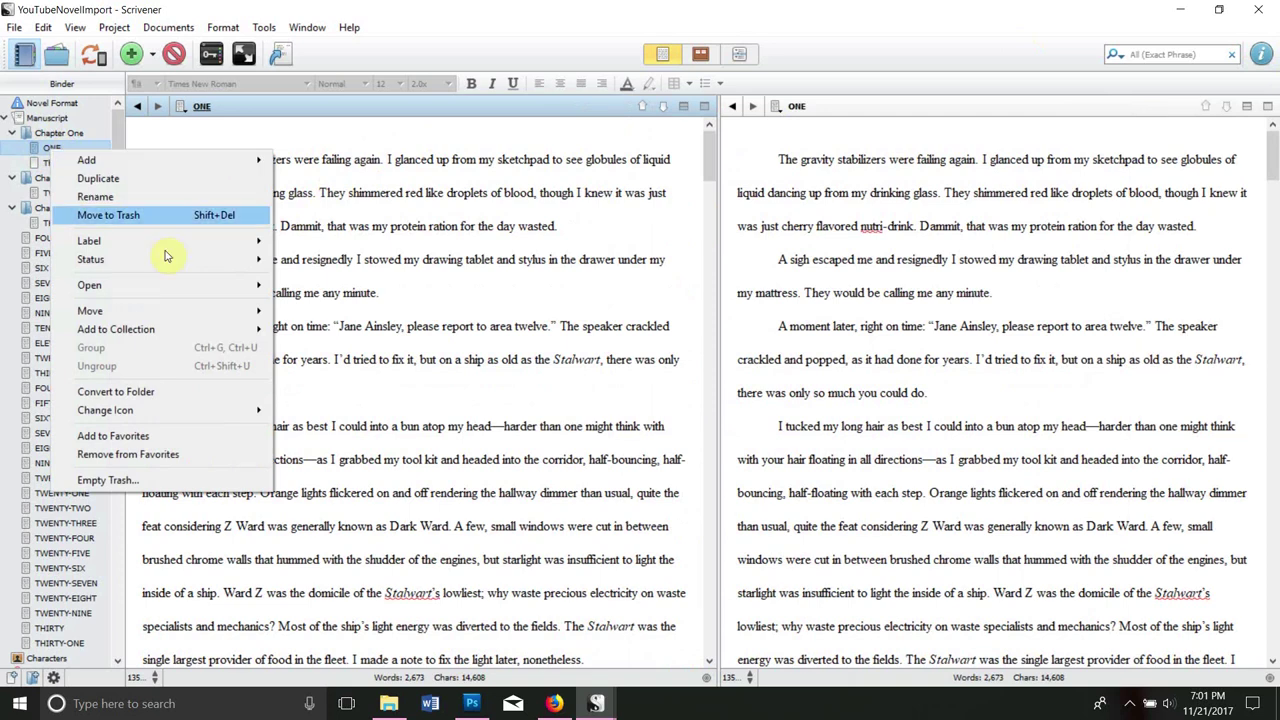
- Set ONE's binder icon to Light Bulb via Change Icon, then select document TWO
{"action": "mouse_move", "coordinate": [166, 262]}
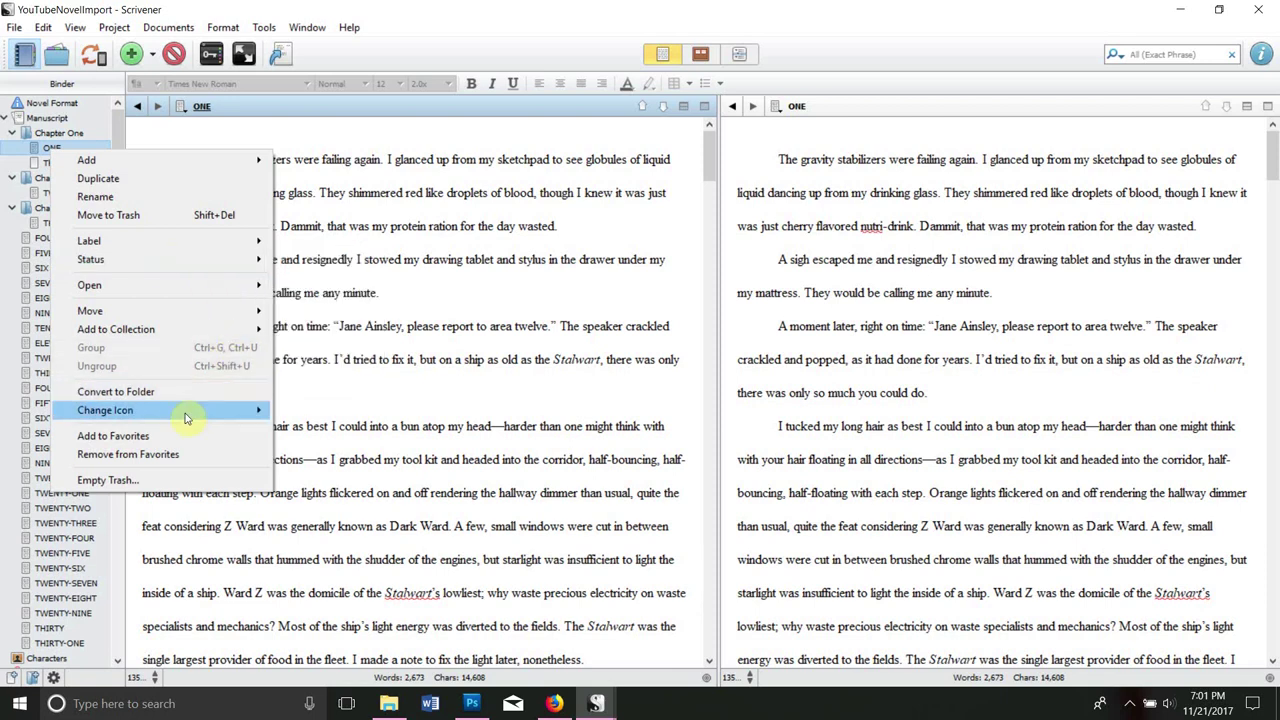
{"action": "mouse_move", "coordinate": [184, 418]}
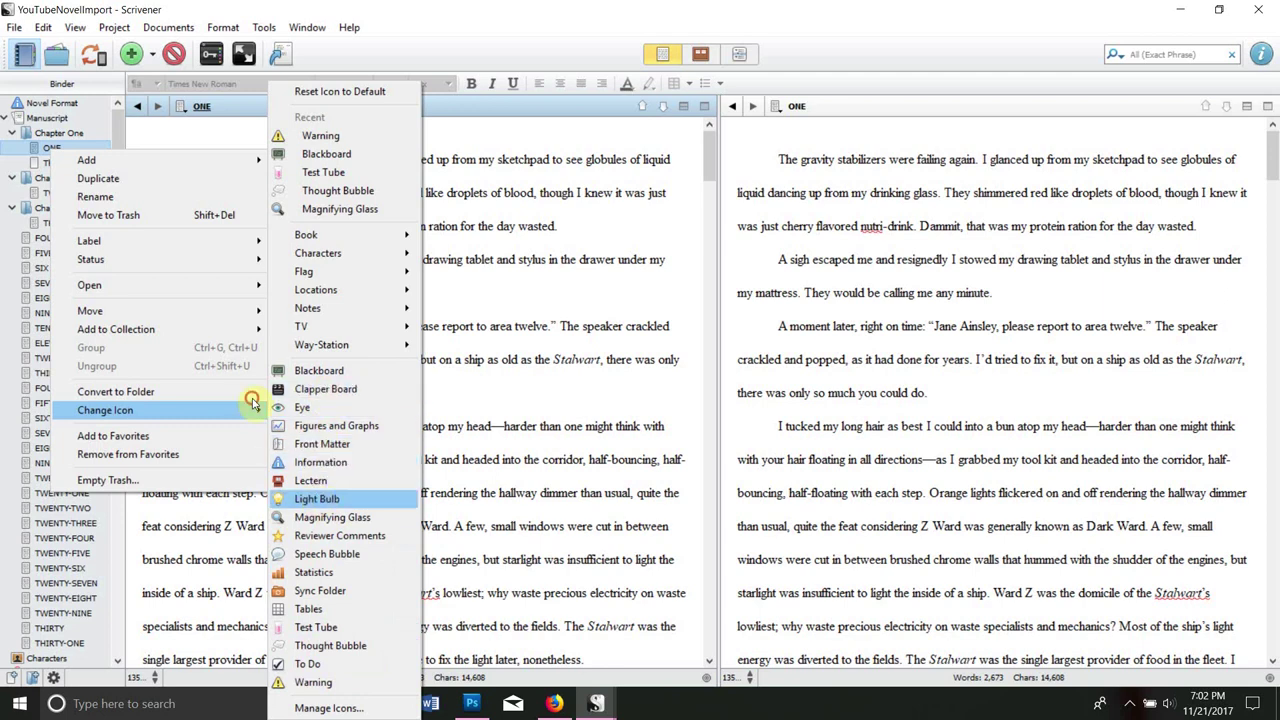
{"action": "left_click", "coordinate": [316, 500]}
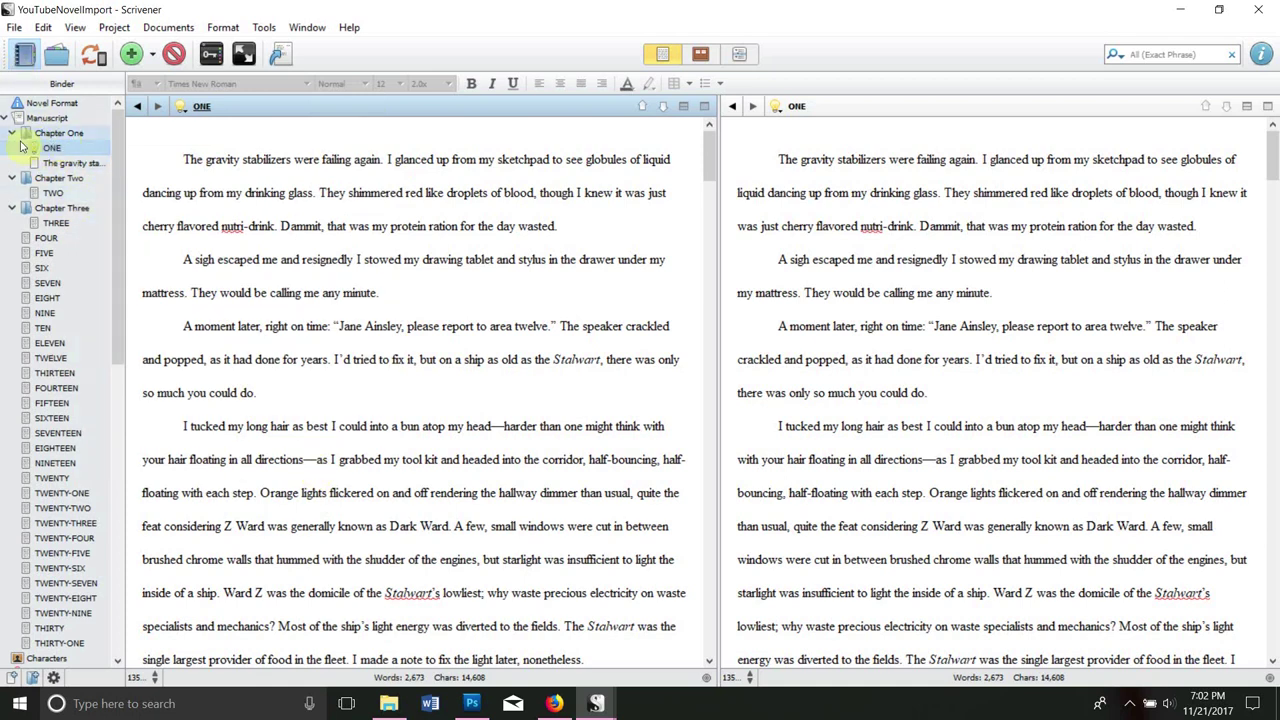
{"action": "left_click", "coordinate": [56, 193]}
- Set document TWO's binder icon to Speech Bubble
{"action": "right_click", "coordinate": [56, 194]}
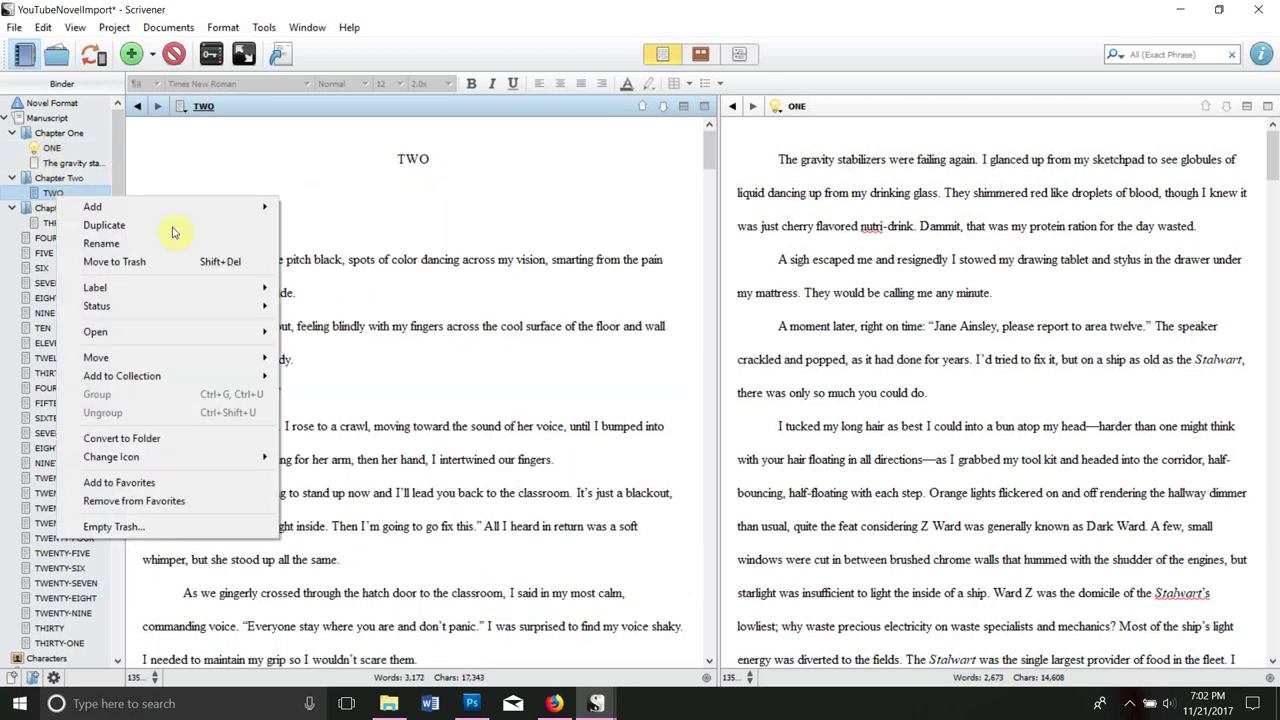
{"action": "mouse_move", "coordinate": [223, 457]}
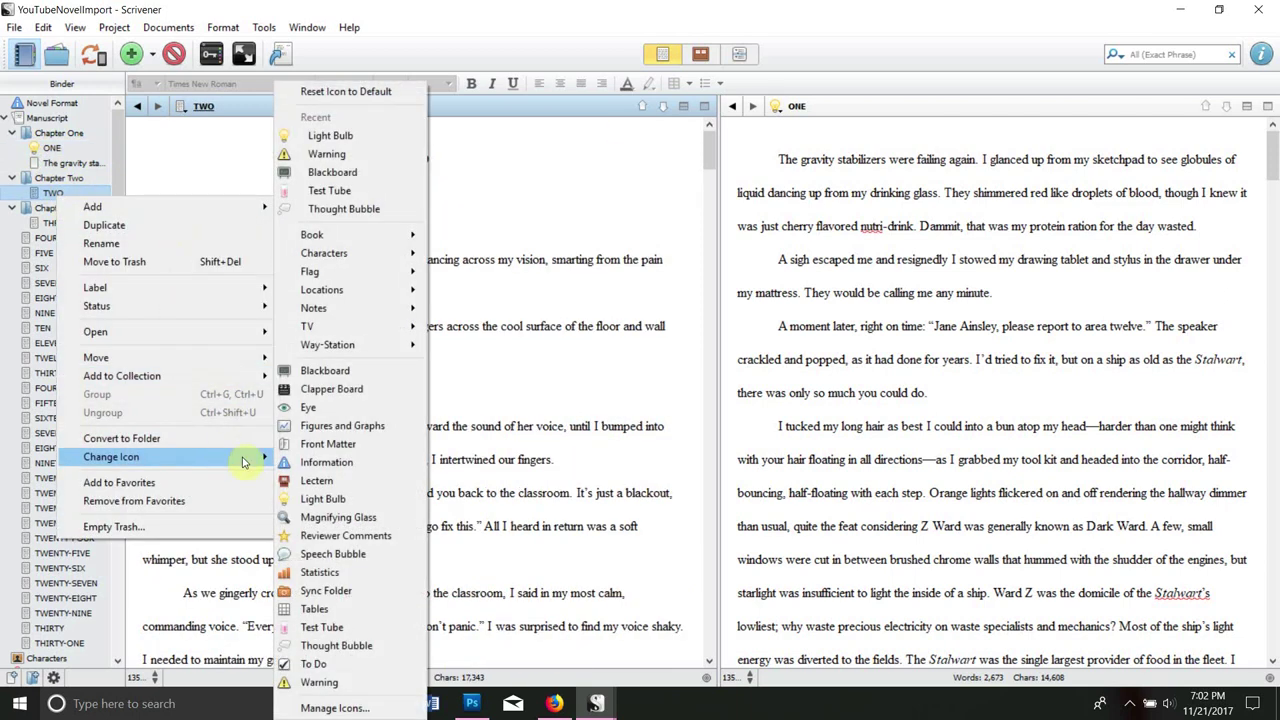
{"action": "left_click", "coordinate": [333, 554]}
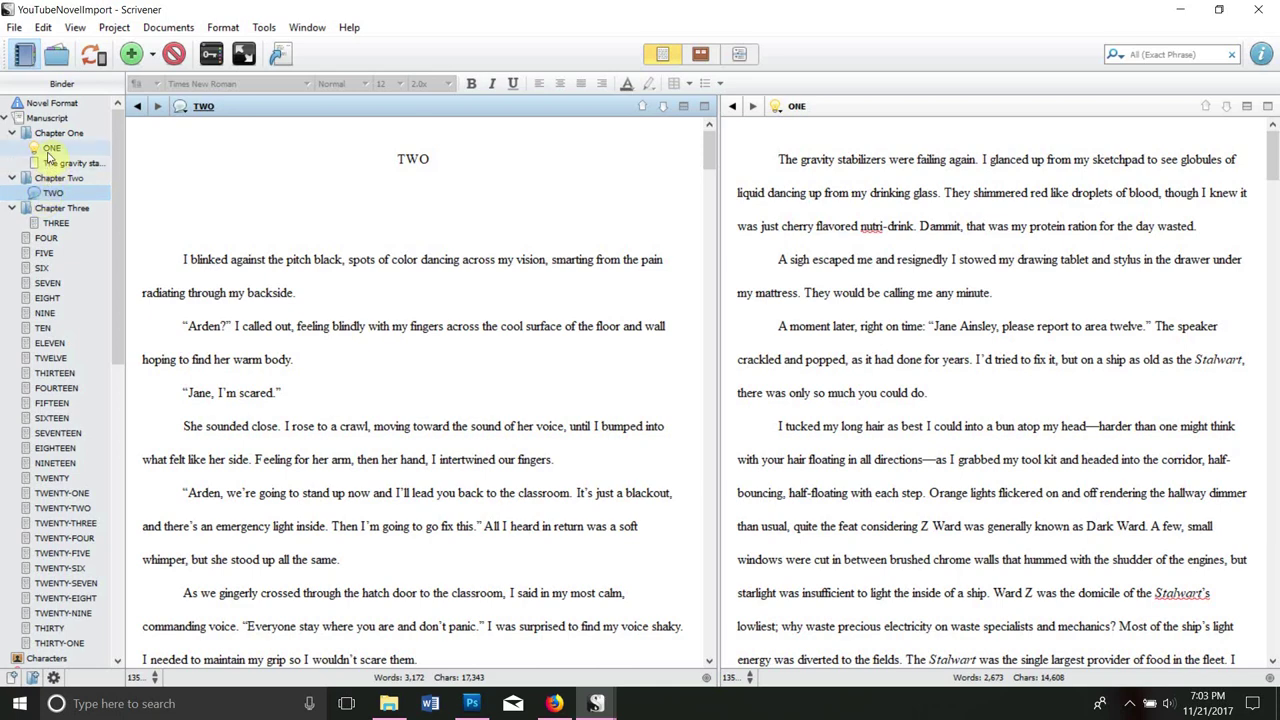
- Reset document ONE's icon to the default document icon
{"action": "left_click", "coordinate": [46, 150]}
{"action": "right_click", "coordinate": [60, 150]}
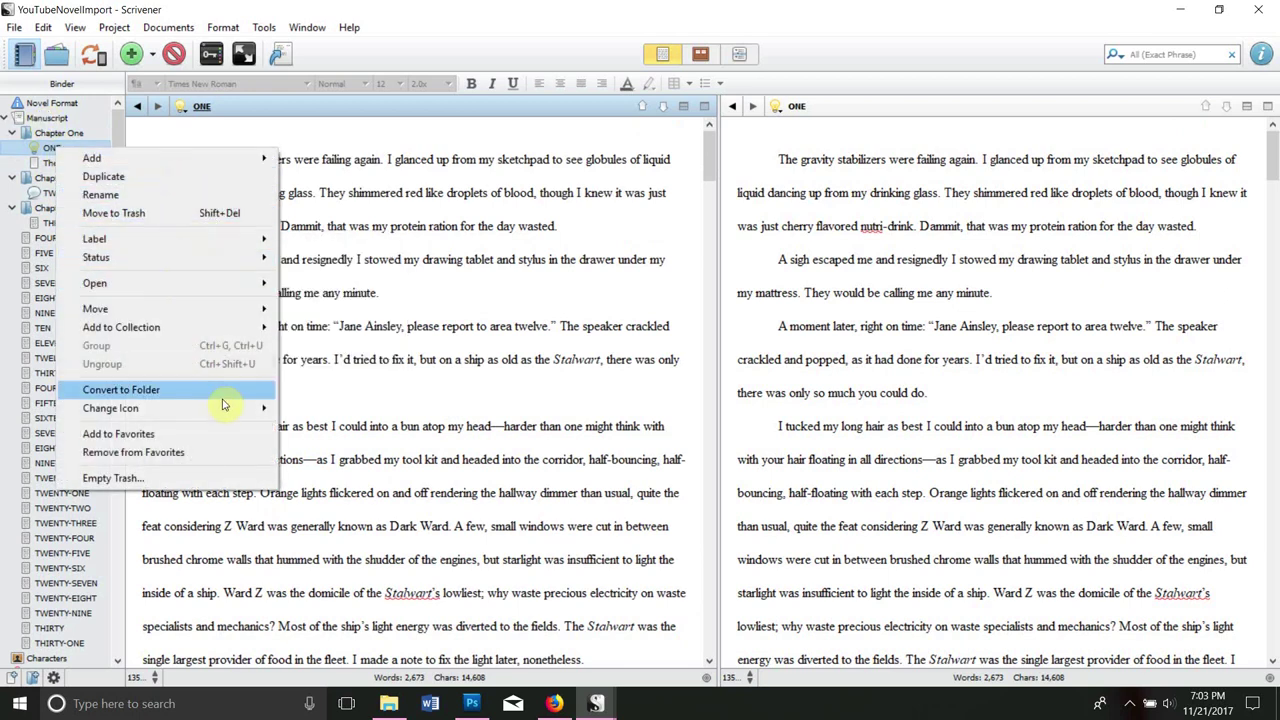
{"action": "mouse_move", "coordinate": [222, 416]}
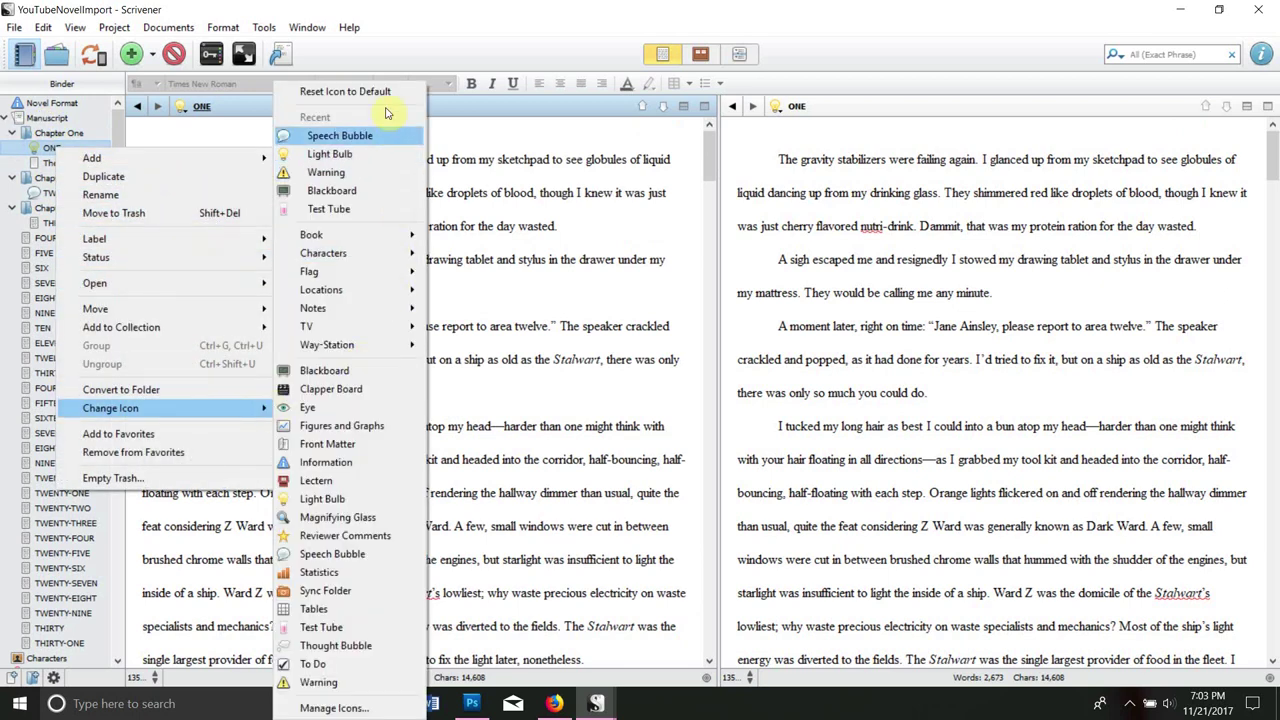
{"action": "left_click", "coordinate": [330, 92]}
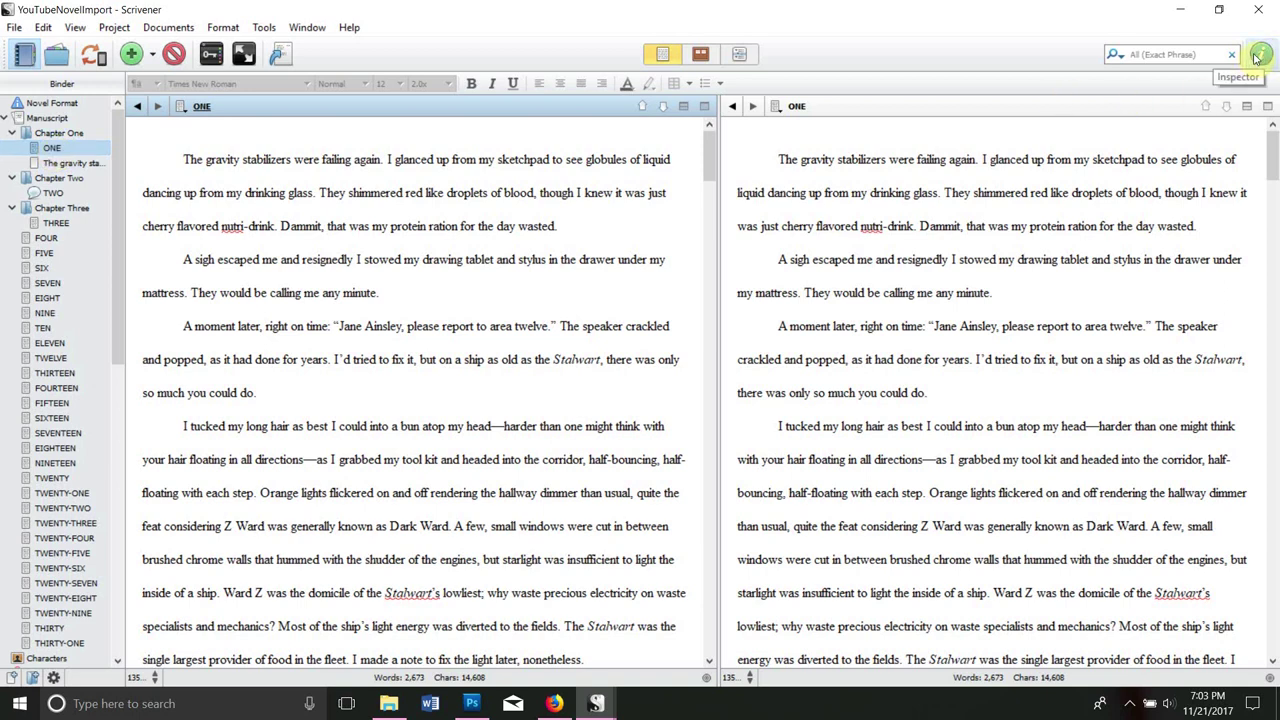
- Expand General Meta-Data for ONE and review Label and Status, leaving No Status
{"action": "left_click", "coordinate": [1257, 58]}
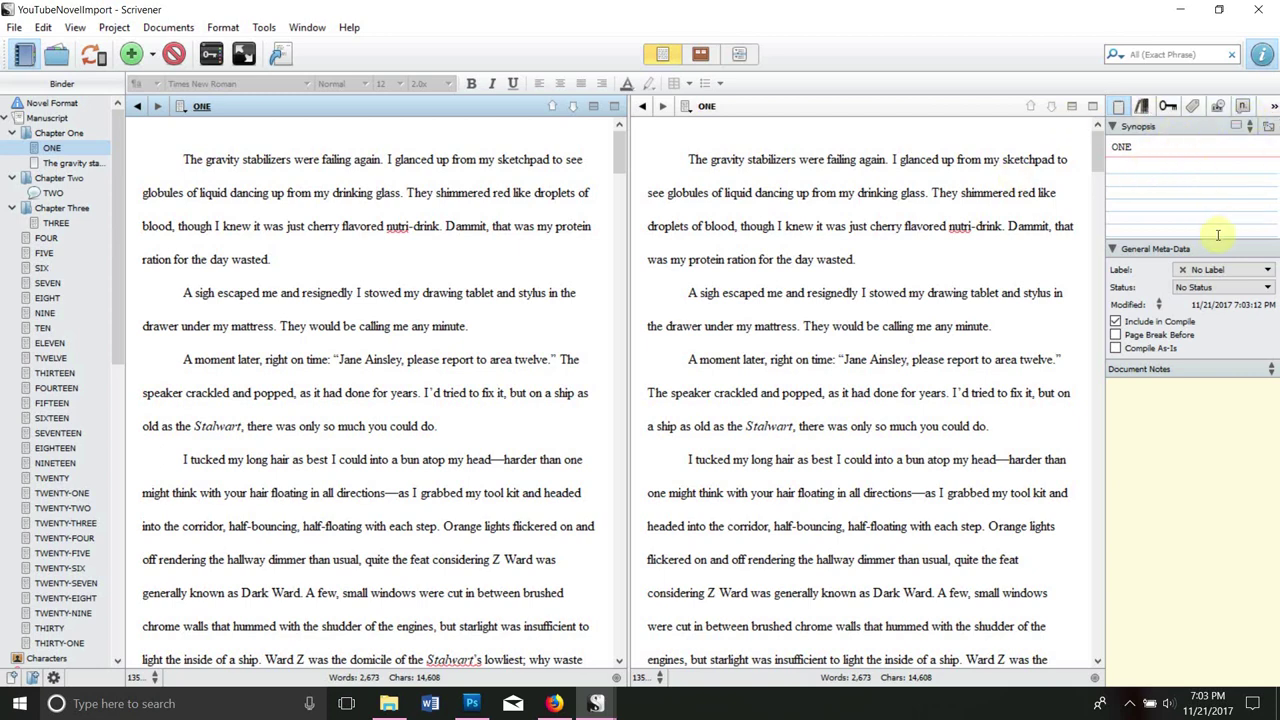
{"action": "left_click", "coordinate": [1269, 270]}
{"action": "left_click", "coordinate": [1265, 253]}
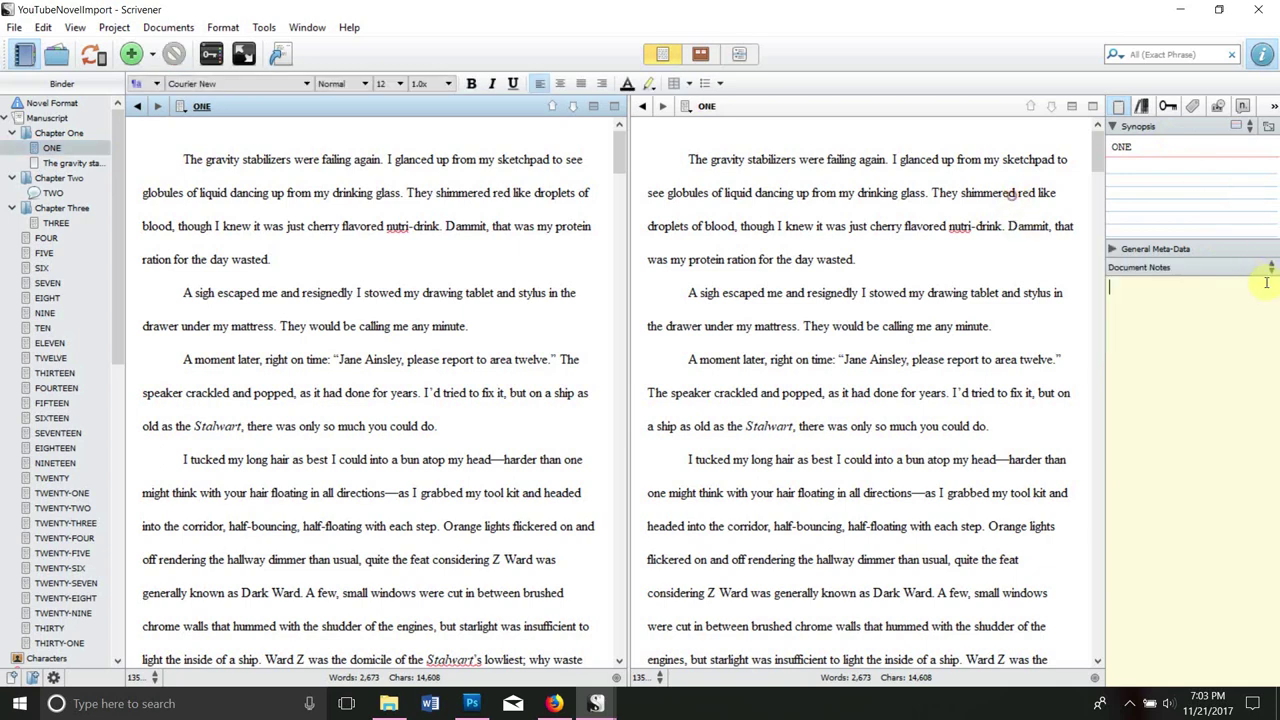
{"action": "left_click", "coordinate": [1220, 250]}
{"action": "left_click", "coordinate": [1215, 286]}
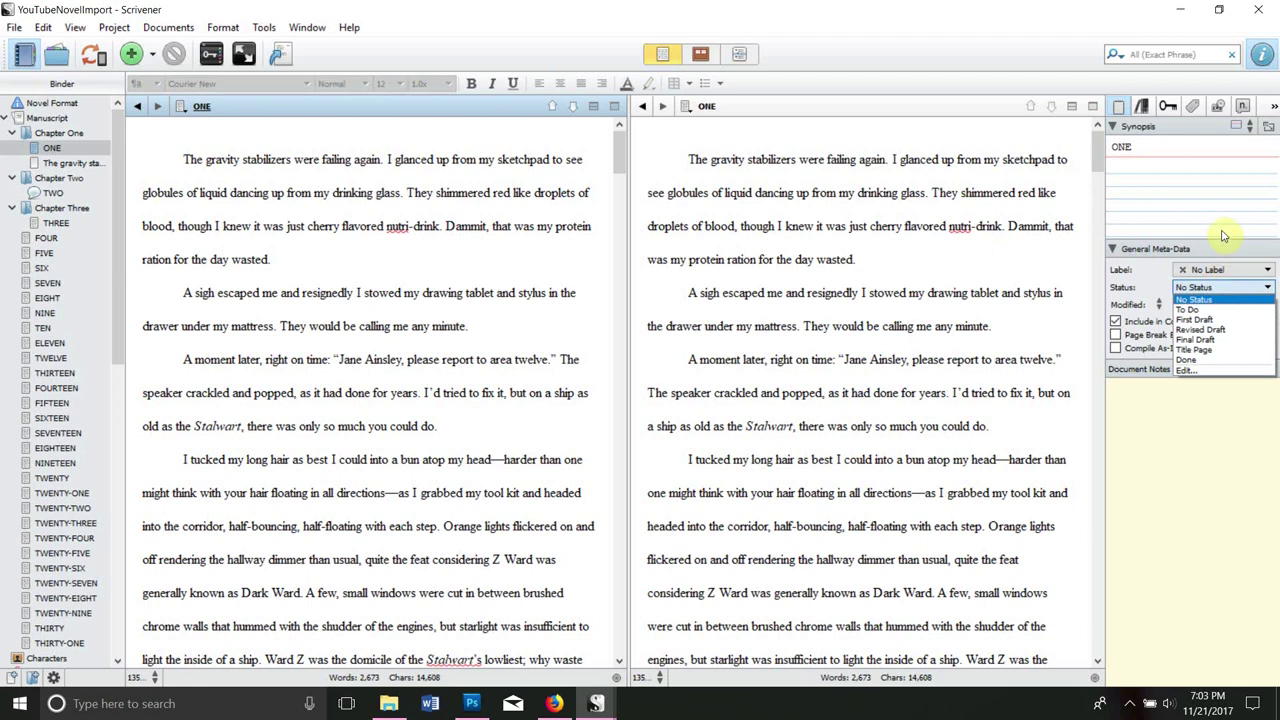
{"action": "left_click", "coordinate": [972, 172]}
- Toggle the notes pane to Project Notes and back to Document Notes, then open Manuscript
{"action": "left_click", "coordinate": [1182, 370]}
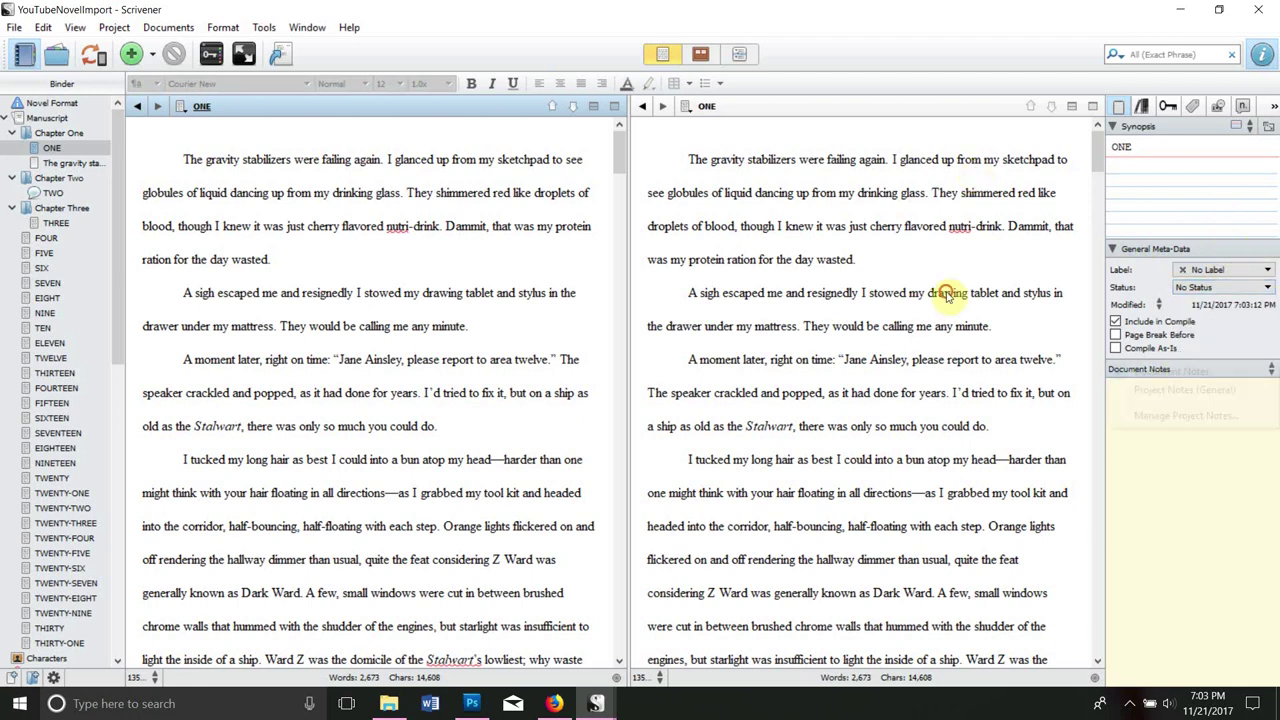
{"action": "left_click", "coordinate": [1165, 450]}
{"action": "left_click", "coordinate": [1165, 370]}
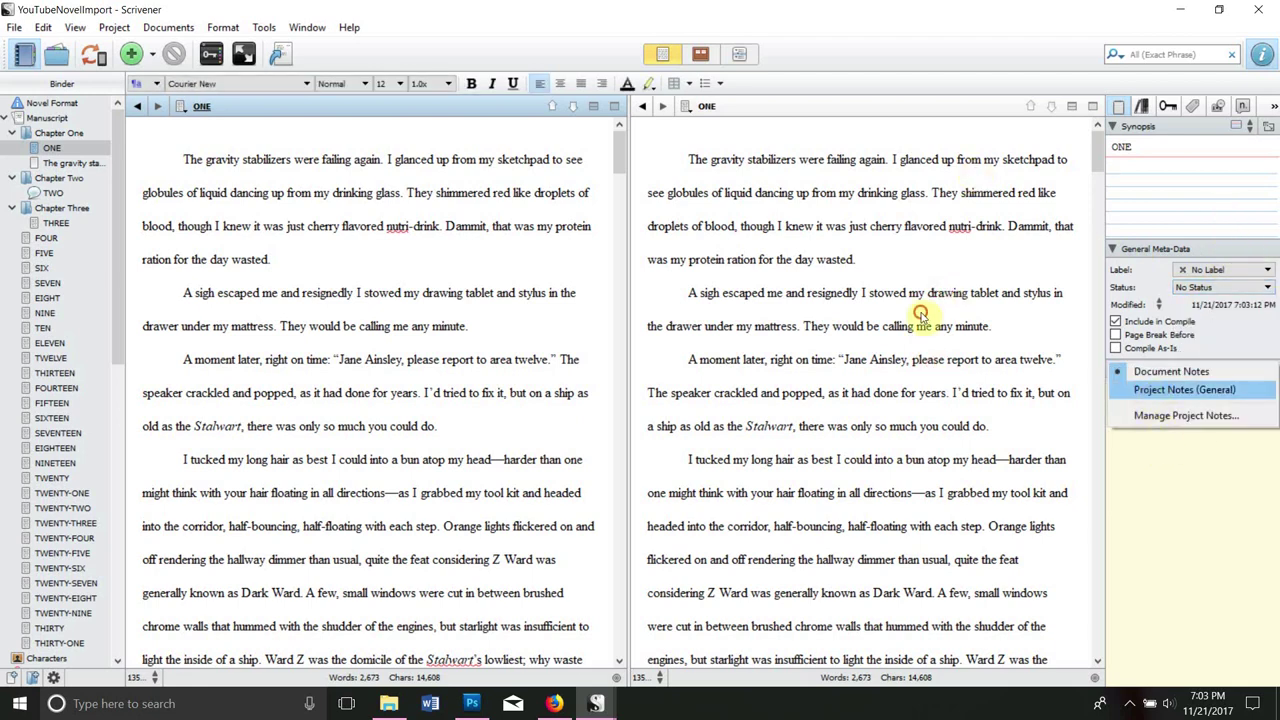
{"action": "left_click", "coordinate": [1150, 393]}
{"action": "left_click", "coordinate": [1165, 369]}
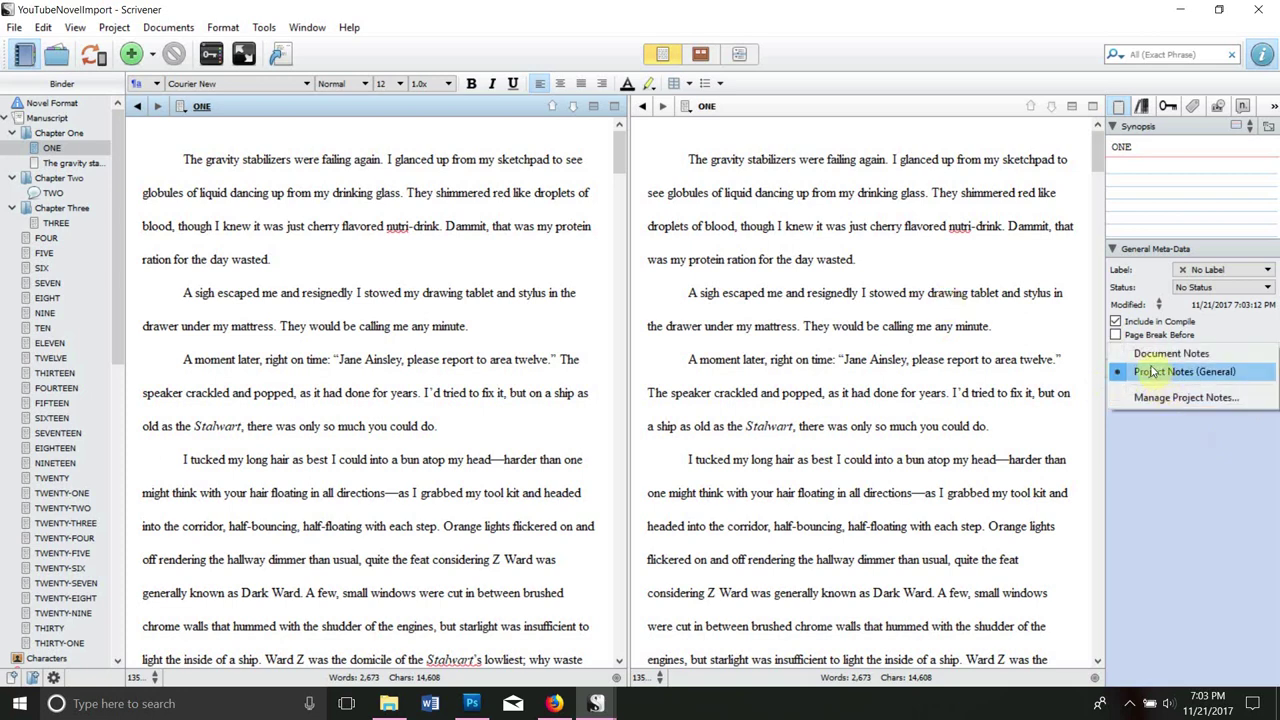
{"action": "left_click", "coordinate": [1150, 352]}
{"action": "left_click", "coordinate": [1125, 167]}
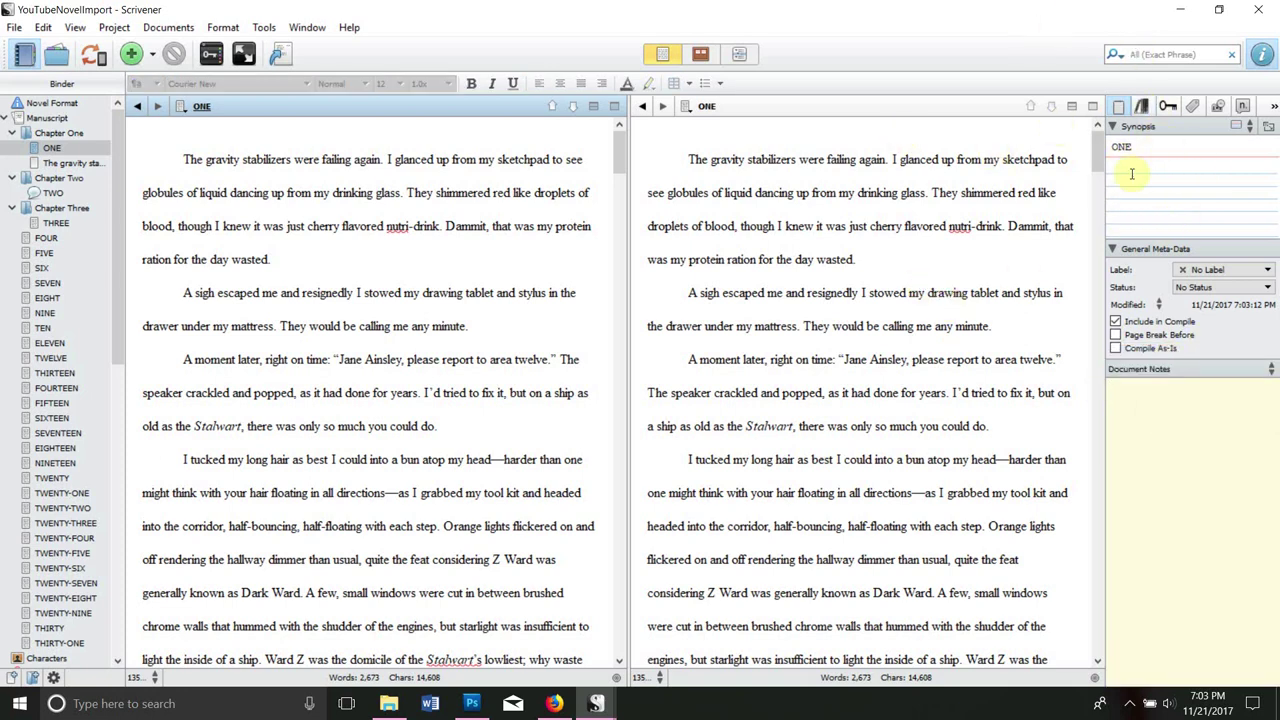
{"action": "left_click", "coordinate": [47, 118]}
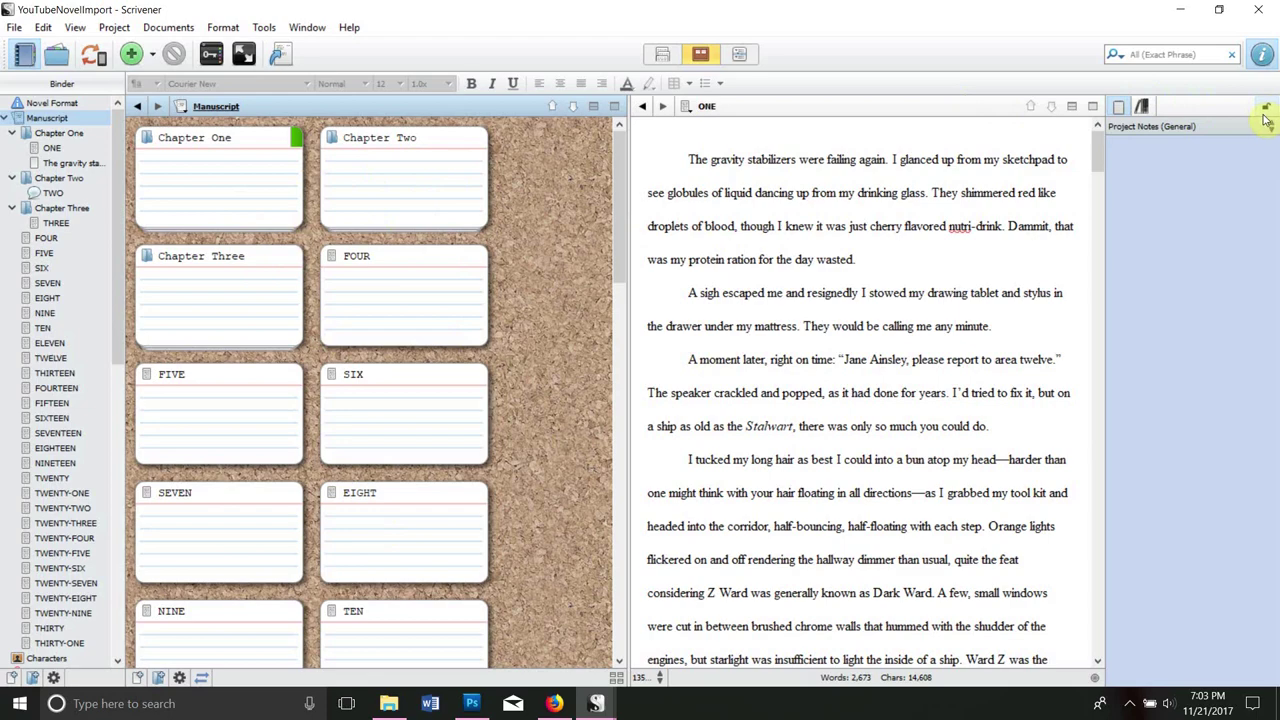
- Close the split so the Manuscript corkboard fills the editor, and click into Project Notes
{"action": "left_click", "coordinate": [1093, 107]}
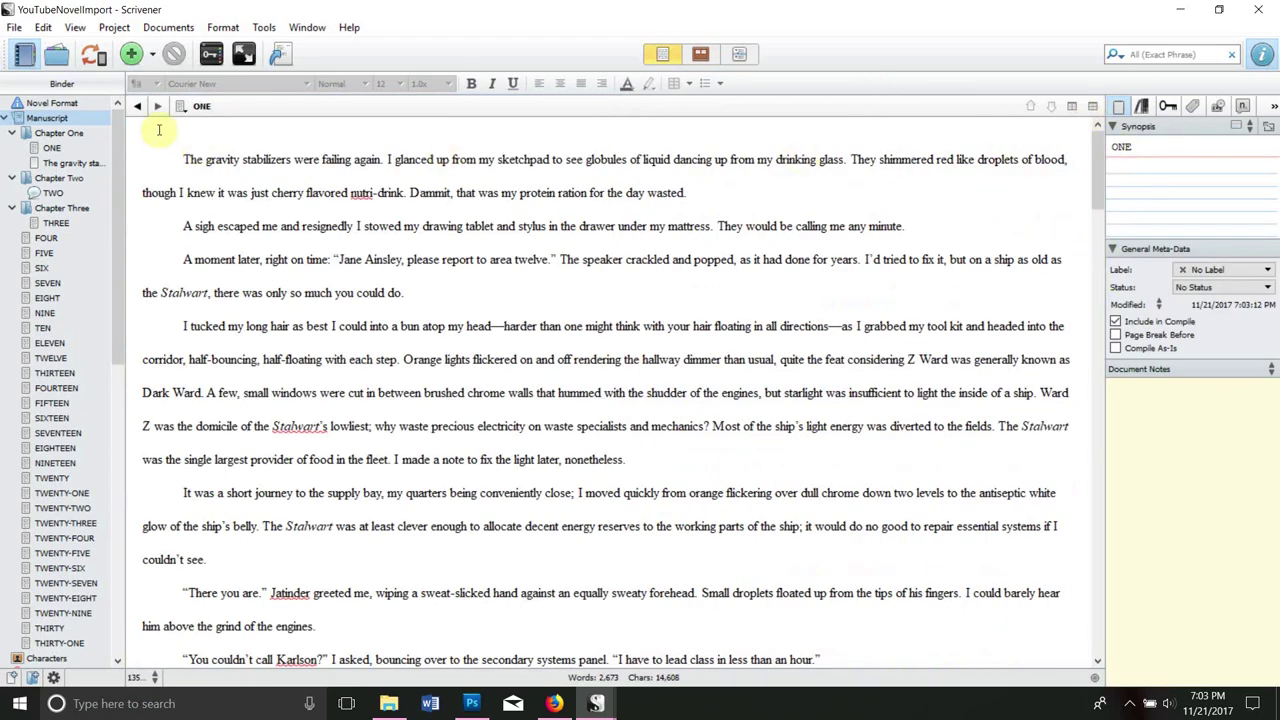
{"action": "left_click", "coordinate": [42, 113]}
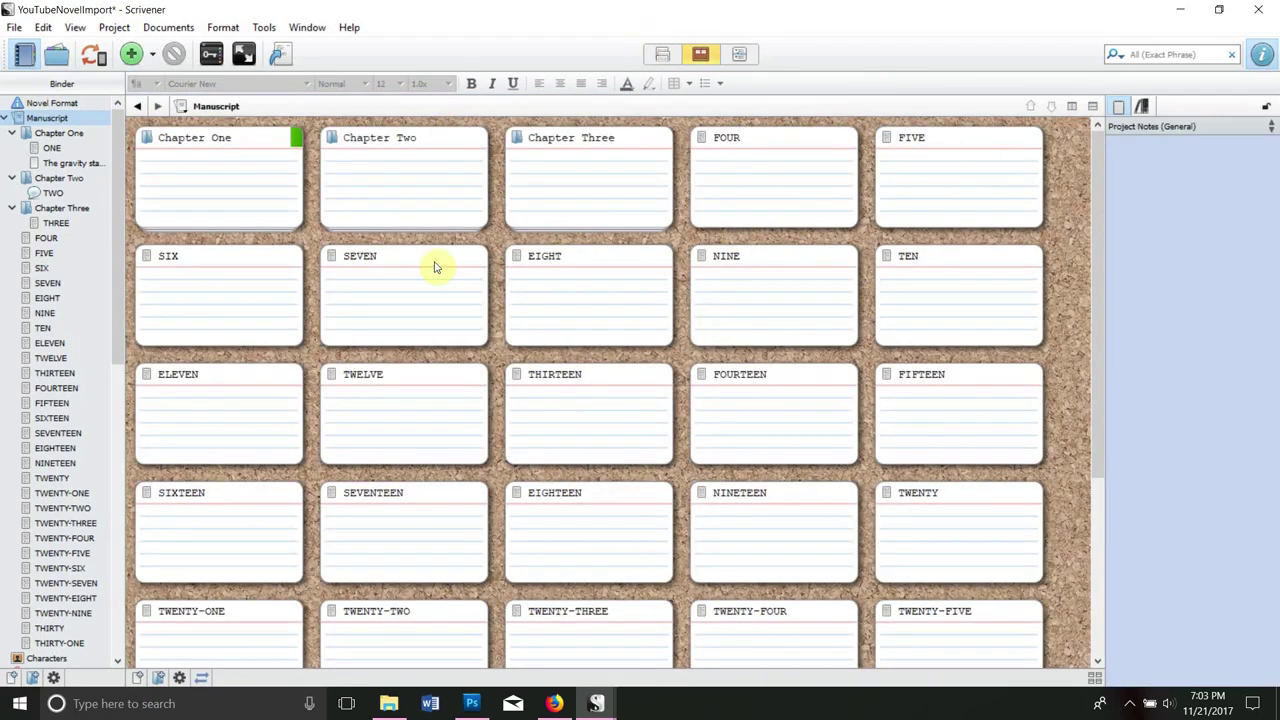
{"action": "left_click", "coordinate": [1122, 124]}
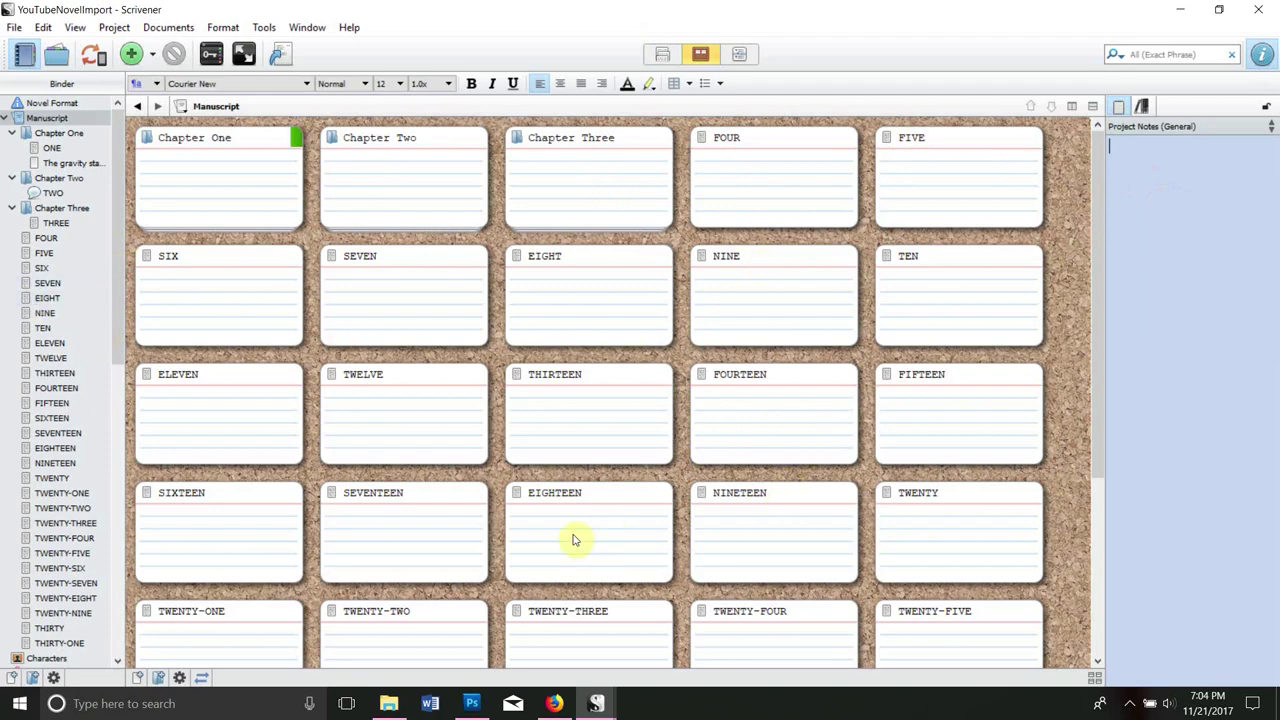
{"action": "mouse_move", "coordinate": [1097, 140]}
{"action": "left_mouse_down"}
{"action": "mouse_move", "coordinate": [1109, 646]}
{"action": "mouse_move", "coordinate": [1103, 140]}
{"action": "left_mouse_up"}
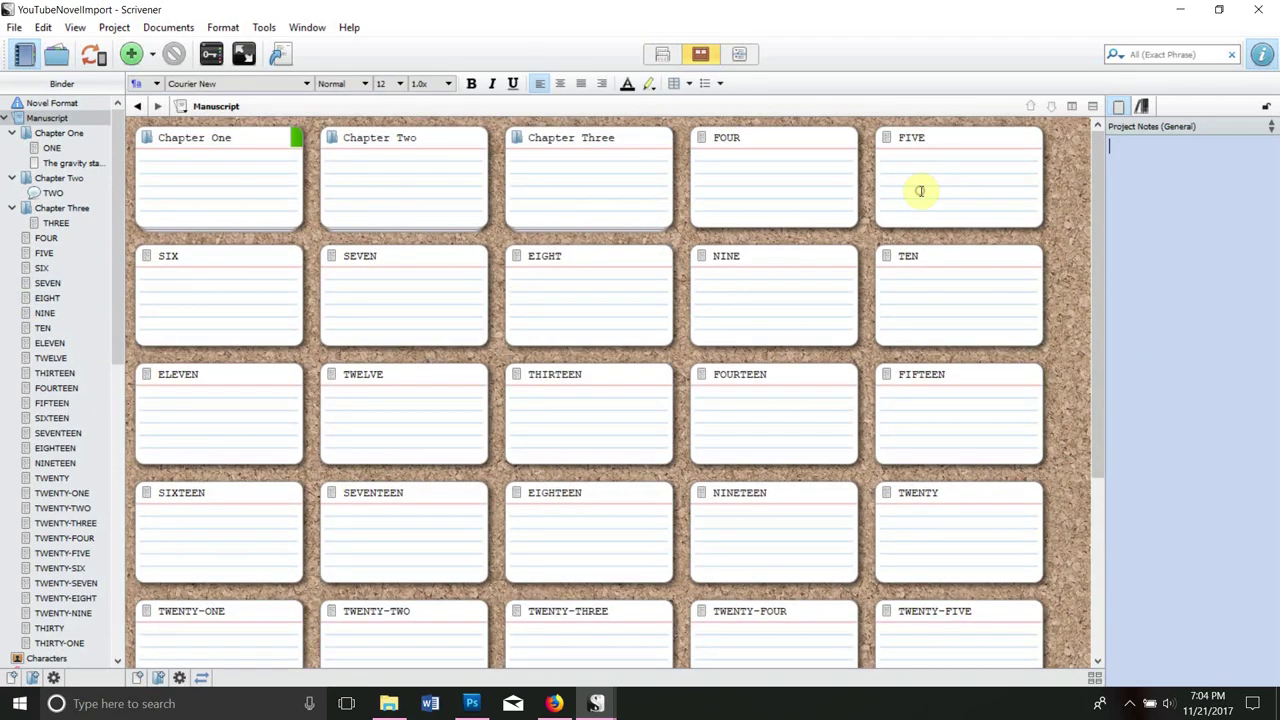
{"action": "left_click", "coordinate": [293, 140]}
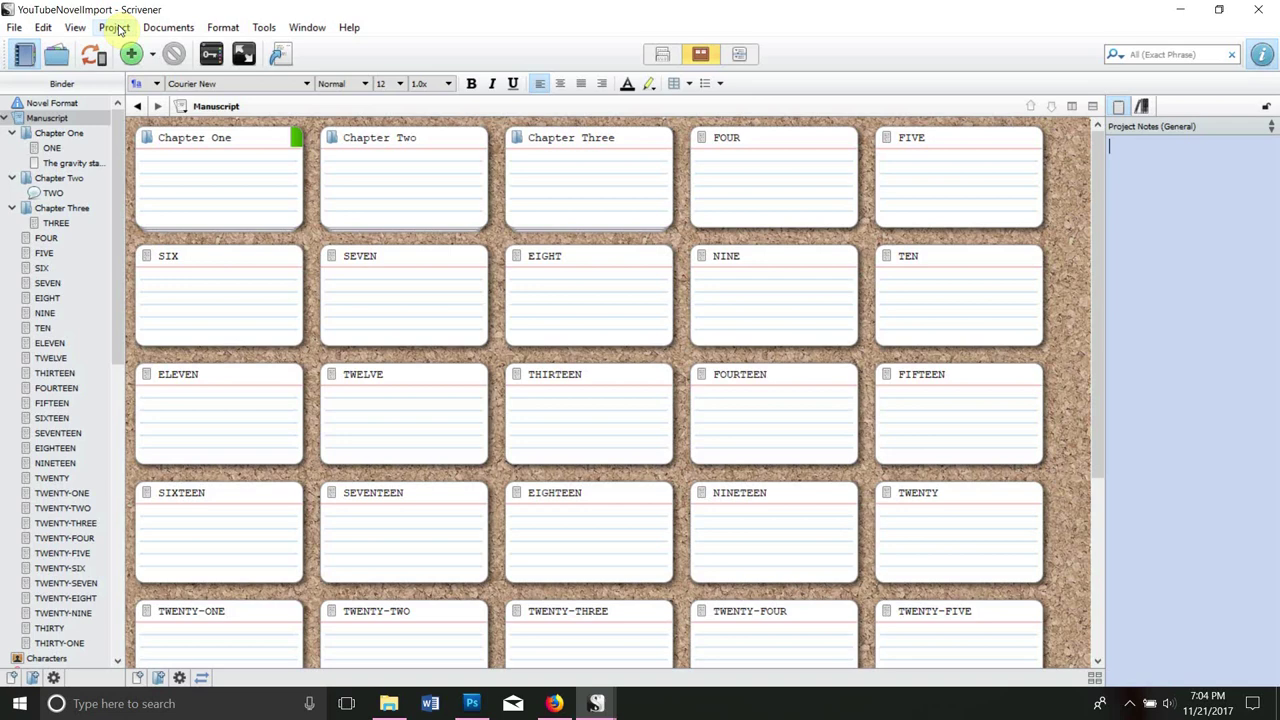
{"action": "left_click", "coordinate": [116, 28]}
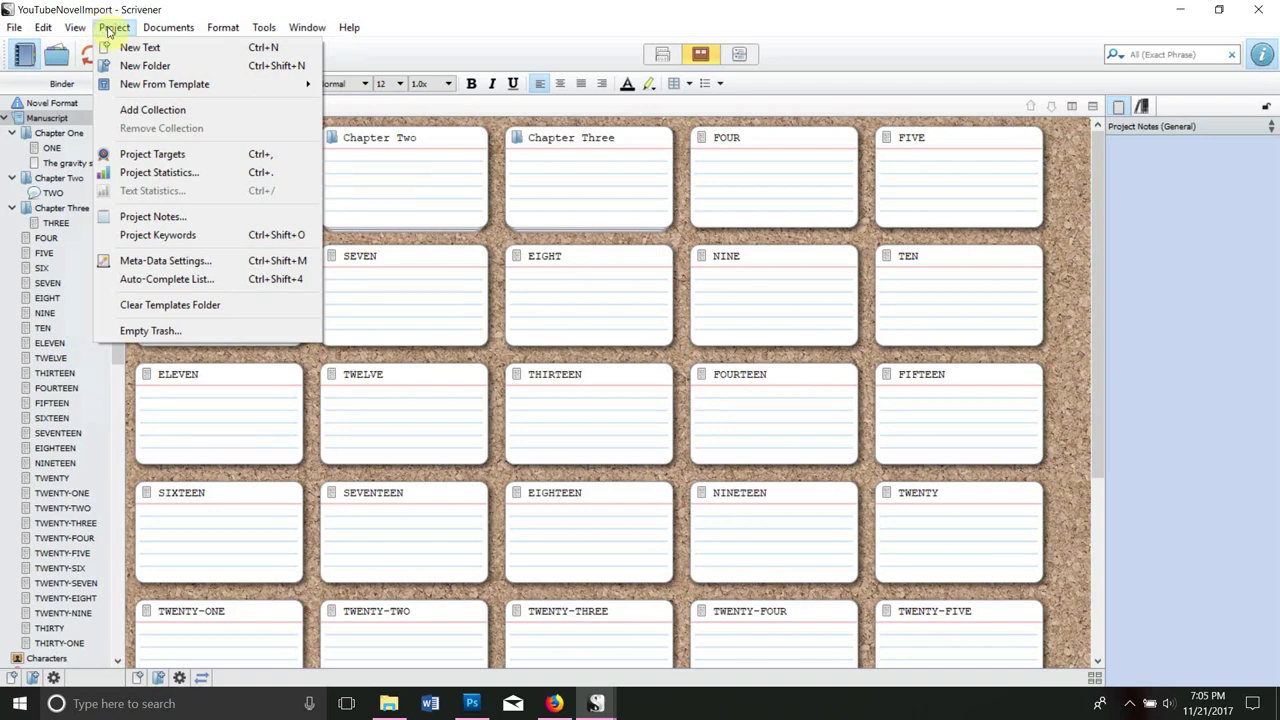
- Open Project Targets and set the manuscript target to 95,000 words
{"action": "left_click", "coordinate": [152, 157]}
{"action": "left_click_drag", "start_coordinate": [617, 280], "coordinate": [630, 207]}
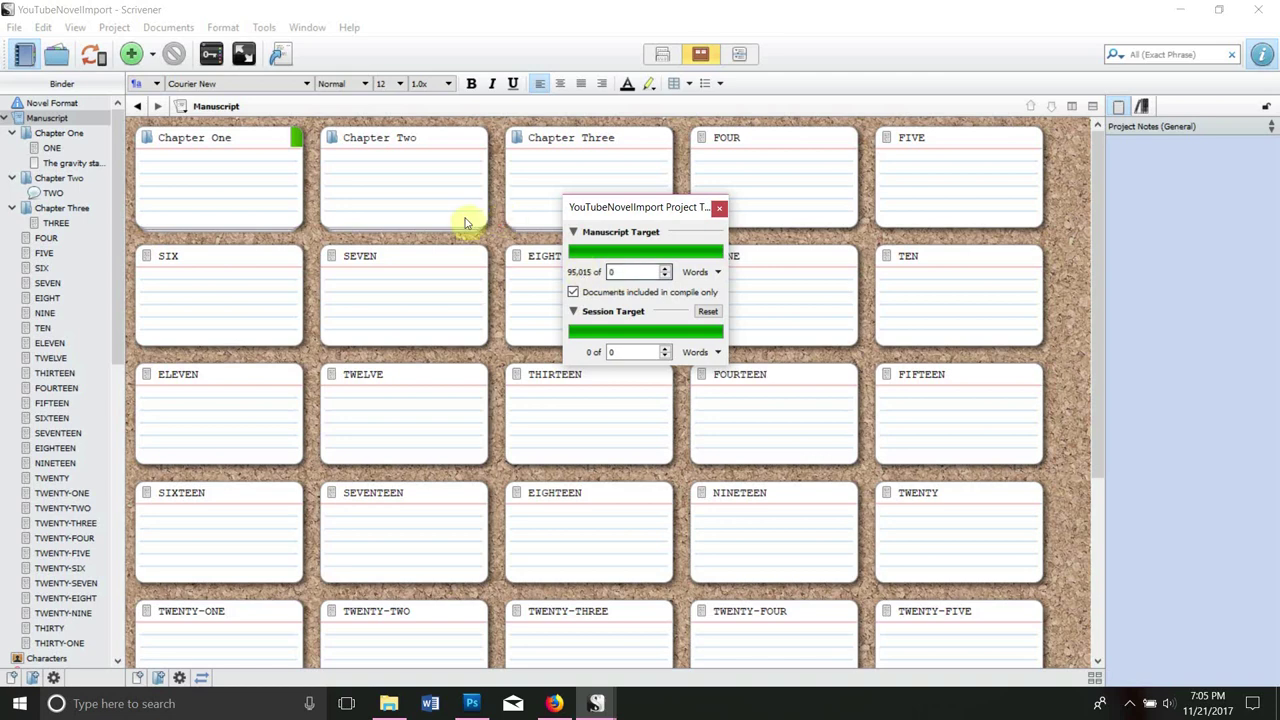
{"action": "double_click", "coordinate": [614, 272]}
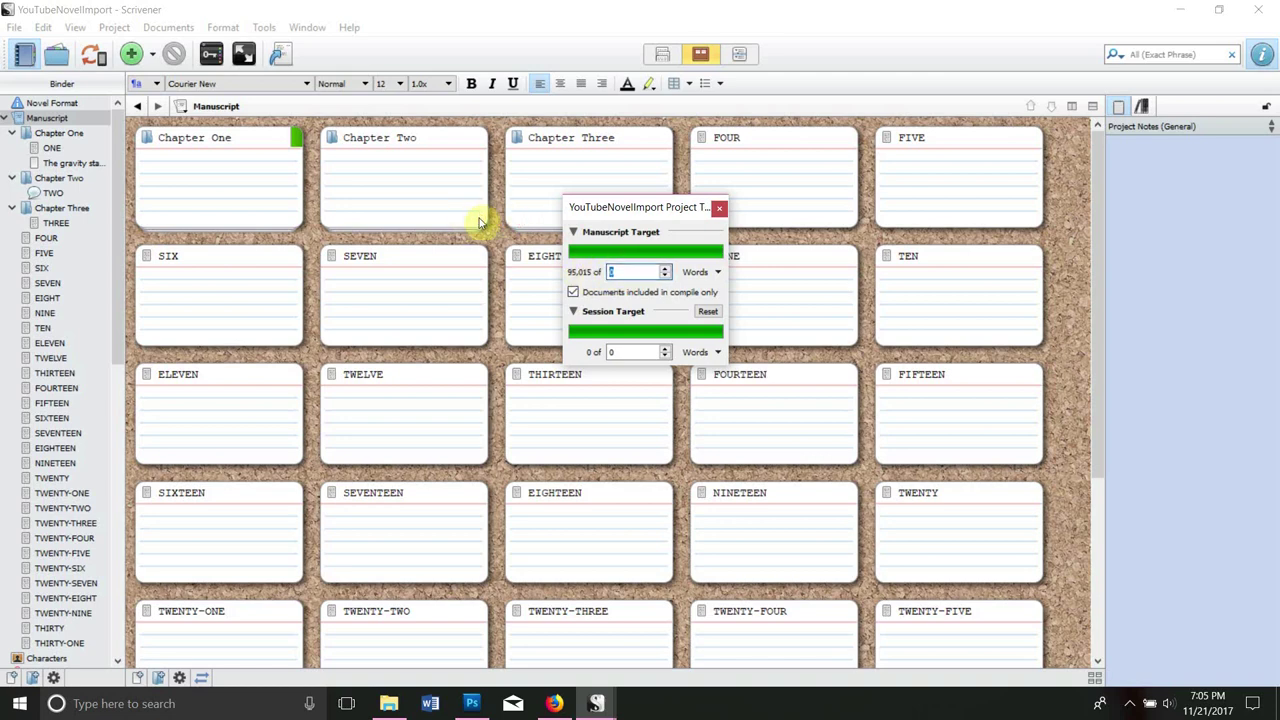
{"action": "type", "text": "955"}
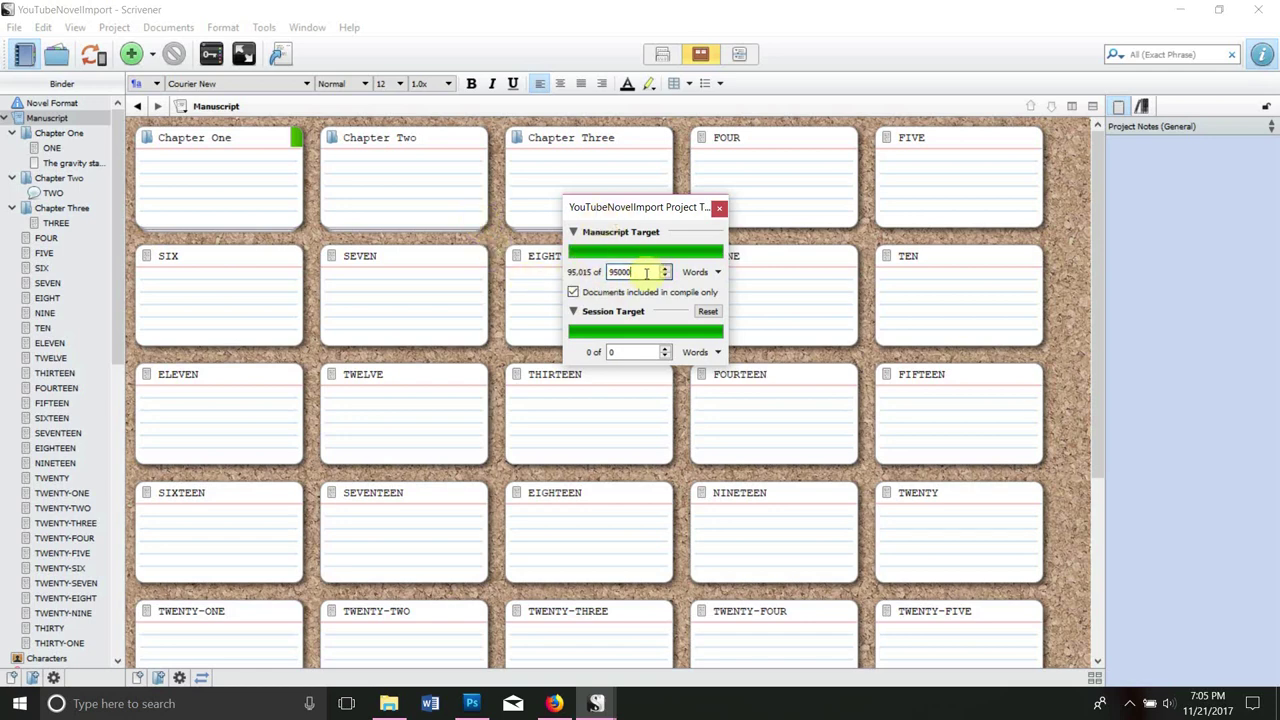
{"action": "left_click_drag", "start_coordinate": [640, 272], "coordinate": [592, 278]}
{"action": "type", "text": "1200"}
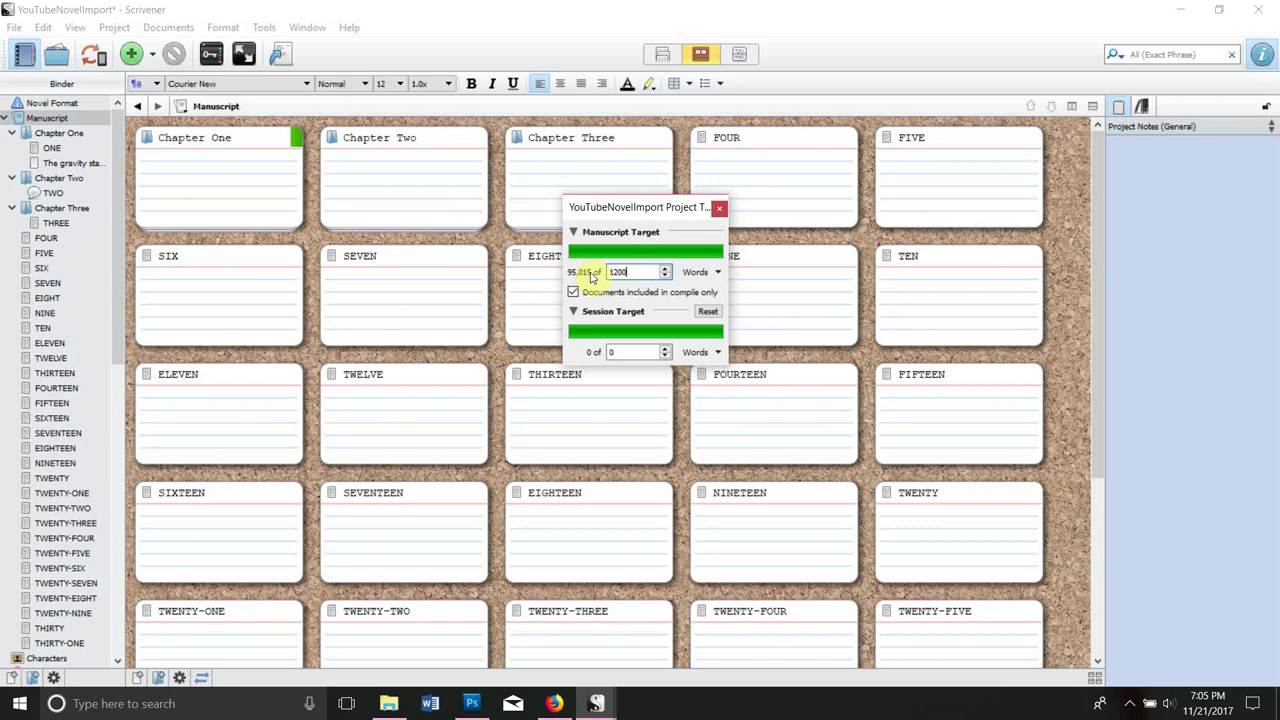
{"action": "type", "text": "00"}
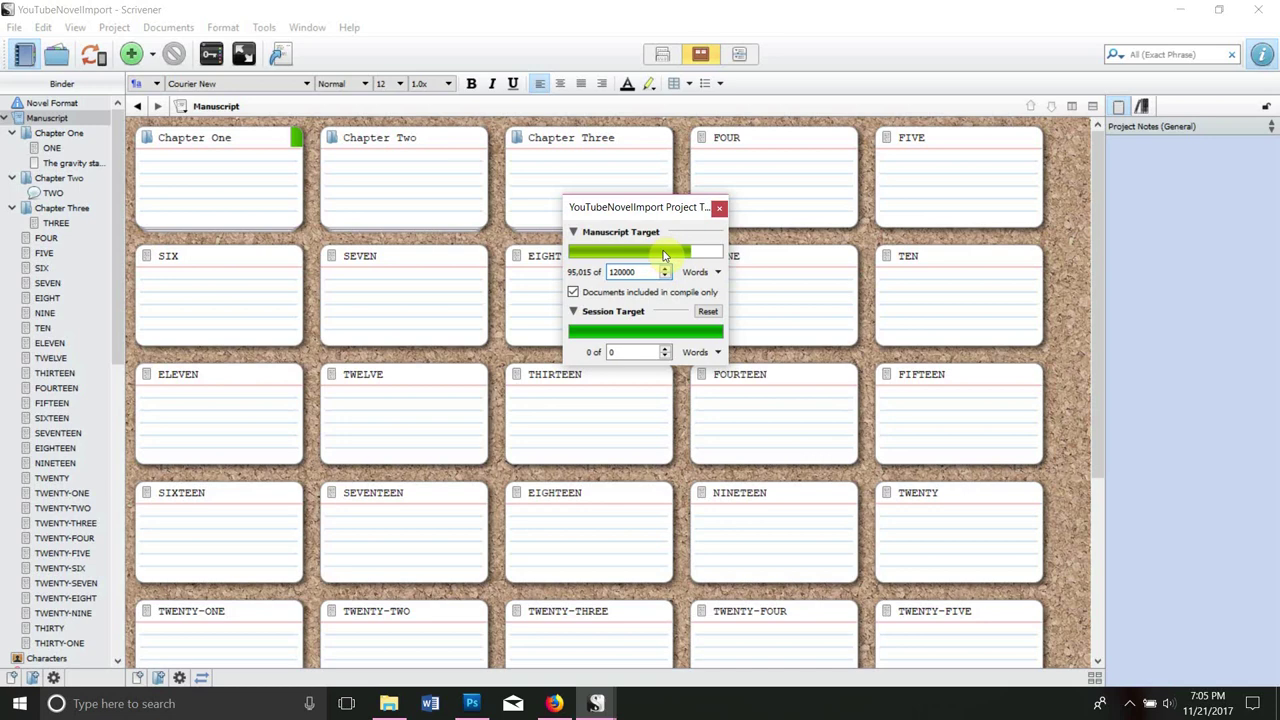
{"action": "left_click_drag", "start_coordinate": [656, 271], "coordinate": [548, 272]}
{"action": "type", "text": "95"}
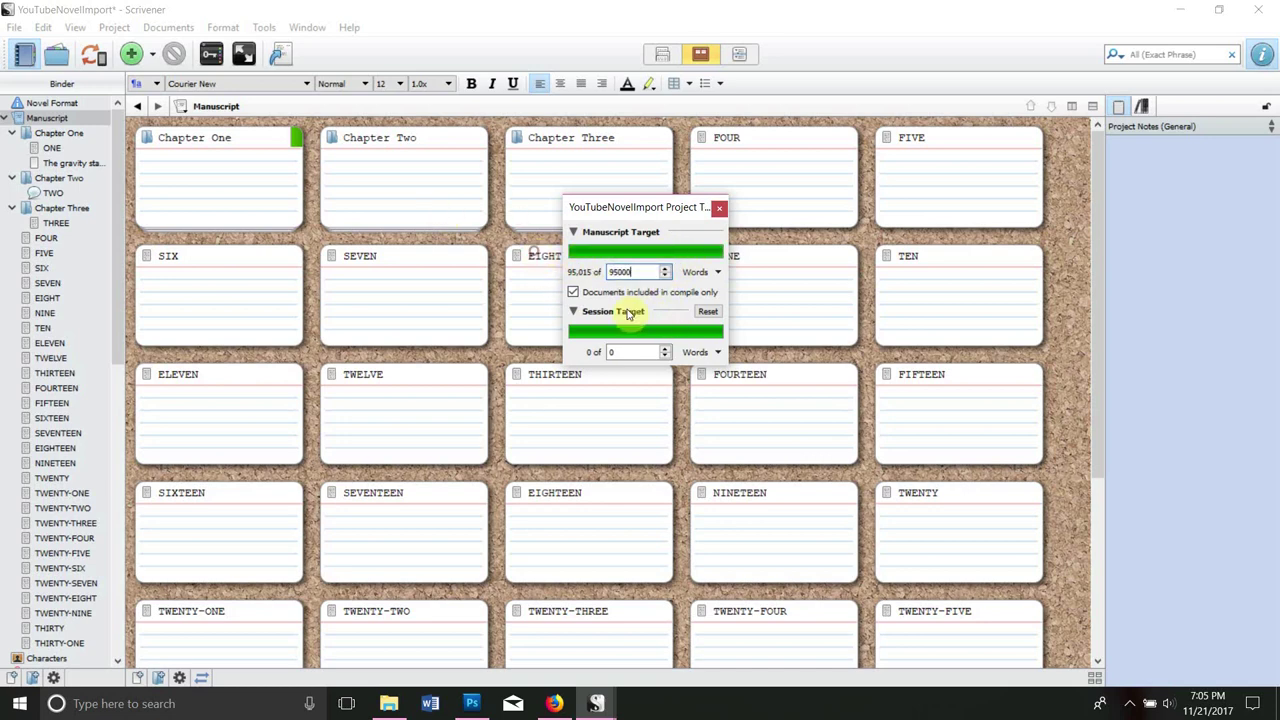
{"action": "left_click", "coordinate": [492, 280]}
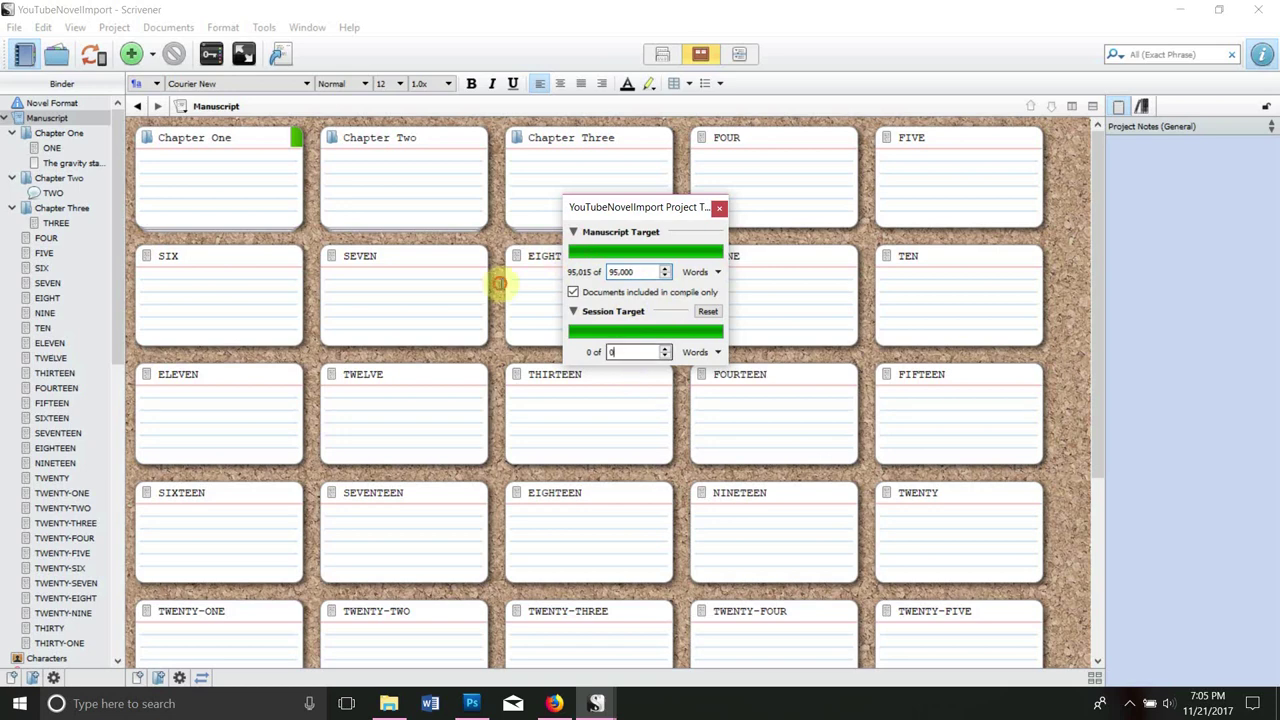
- Set the session target to 1,000 words
{"action": "double_click", "coordinate": [612, 352]}
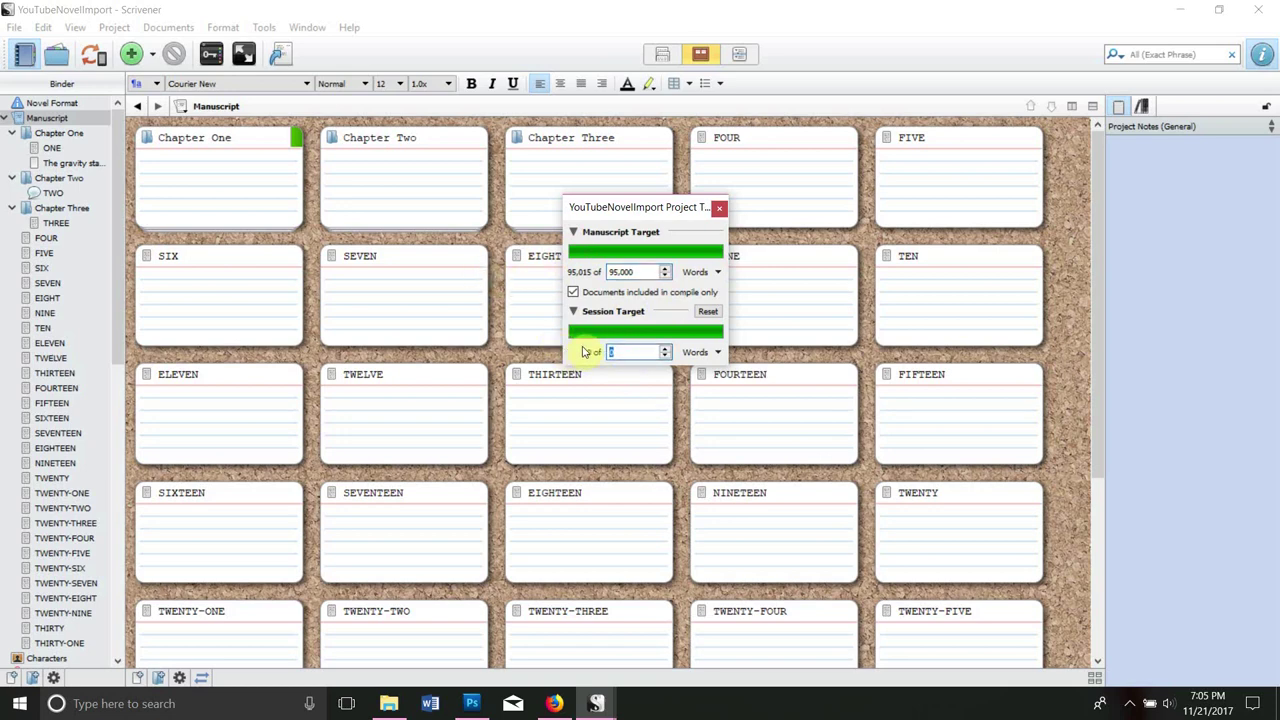
{"action": "type", "text": "1000"}
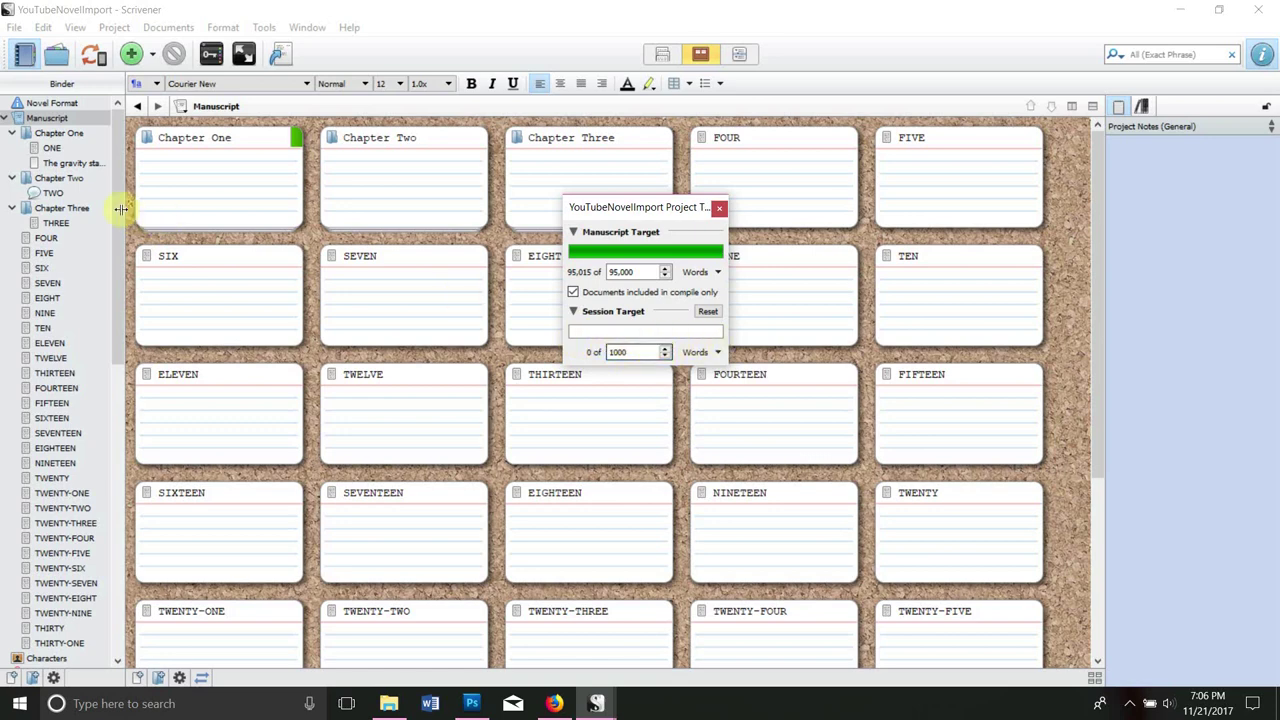
{"action": "left_click", "coordinate": [56, 163]}
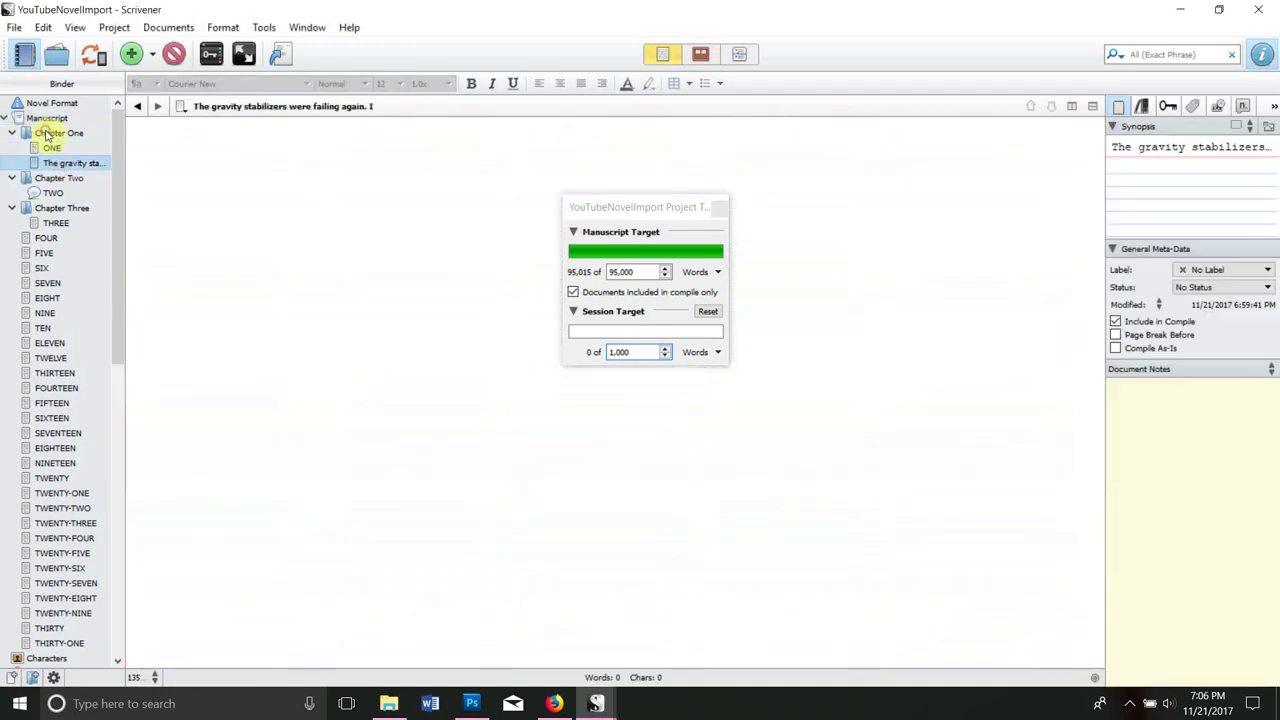
- Paste the first five paragraphs of ONE into the empty second Chapter One document
{"action": "left_click", "coordinate": [220, 157]}
{"action": "type", "text": "Ajfldksjf klsajf sdajf sajf"}
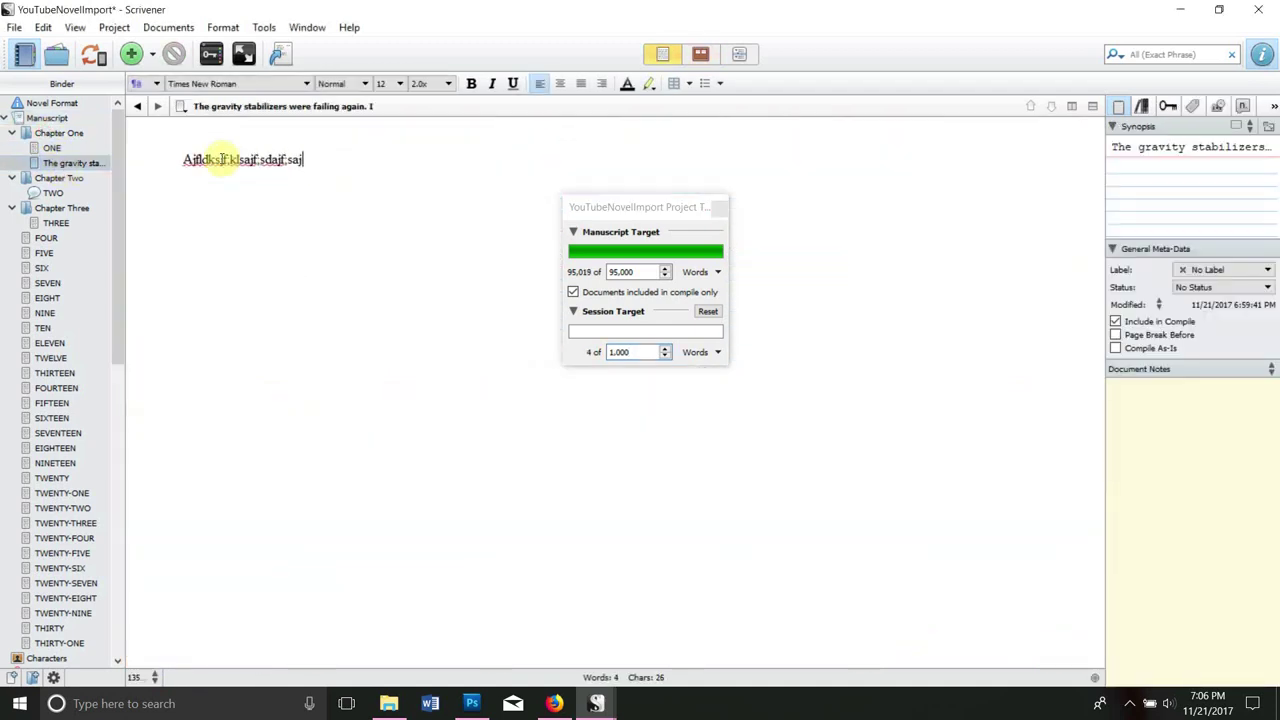
{"action": "key", "text": "BackSpace"}
{"action": "key", "text": "BackSpace"}
{"action": "key", "text": "BackSpace"}
{"action": "key", "text": "BackSpace"}
{"action": "key", "text": "BackSpace"}
{"action": "key", "text": "BackSpace"}
{"action": "key", "text": "BackSpace"}
{"action": "key", "text": "BackSpace"}
{"action": "key", "text": "BackSpace"}
{"action": "key", "text": "BackSpace"}
{"action": "key", "text": "BackSpace"}
{"action": "key", "text": "BackSpace"}
{"action": "key", "text": "BackSpace"}
{"action": "key", "text": "BackSpace"}
{"action": "key", "text": "BackSpace"}
{"action": "key", "text": "BackSpace"}
{"action": "key", "text": "BackSpace"}
{"action": "key", "text": "BackSpace"}
{"action": "key", "text": "BackSpace"}
{"action": "key", "text": "BackSpace"}
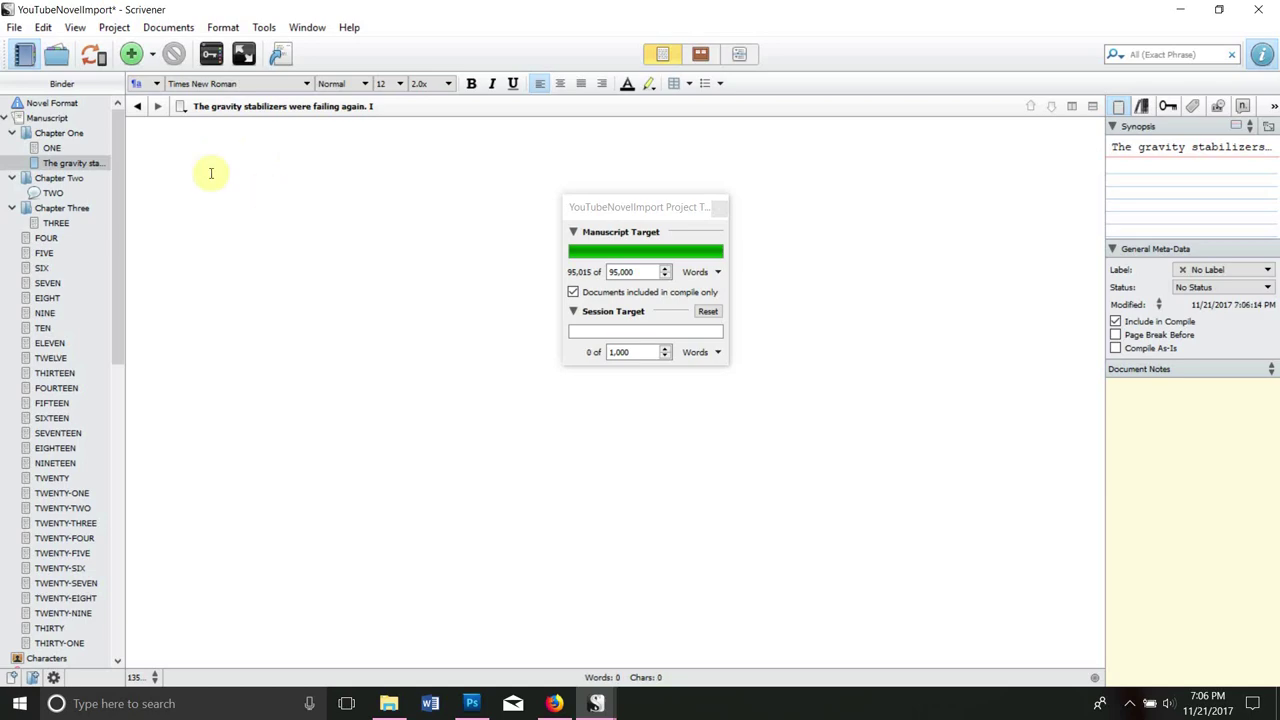
{"action": "left_click", "coordinate": [51, 148]}
{"action": "left_click_drag", "start_coordinate": [183, 159], "coordinate": [241, 551]}
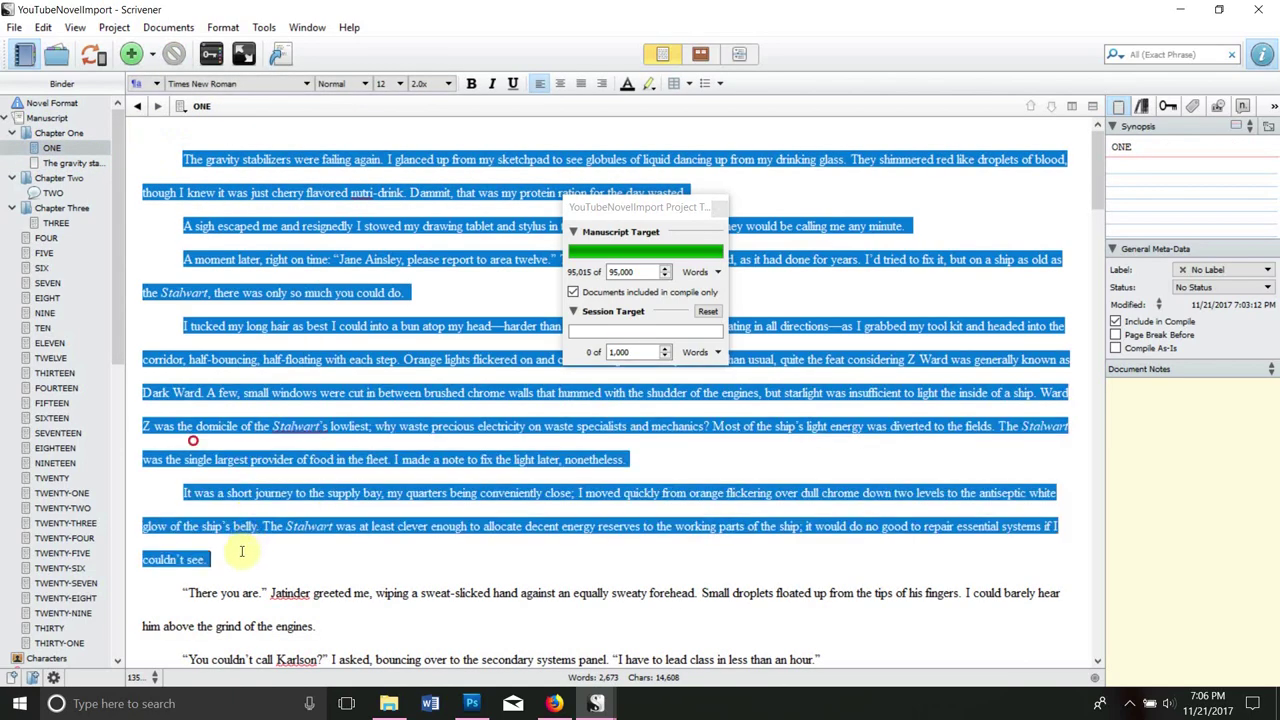
{"action": "left_click", "coordinate": [68, 164]}
{"action": "key", "text": "ctrl+v"}
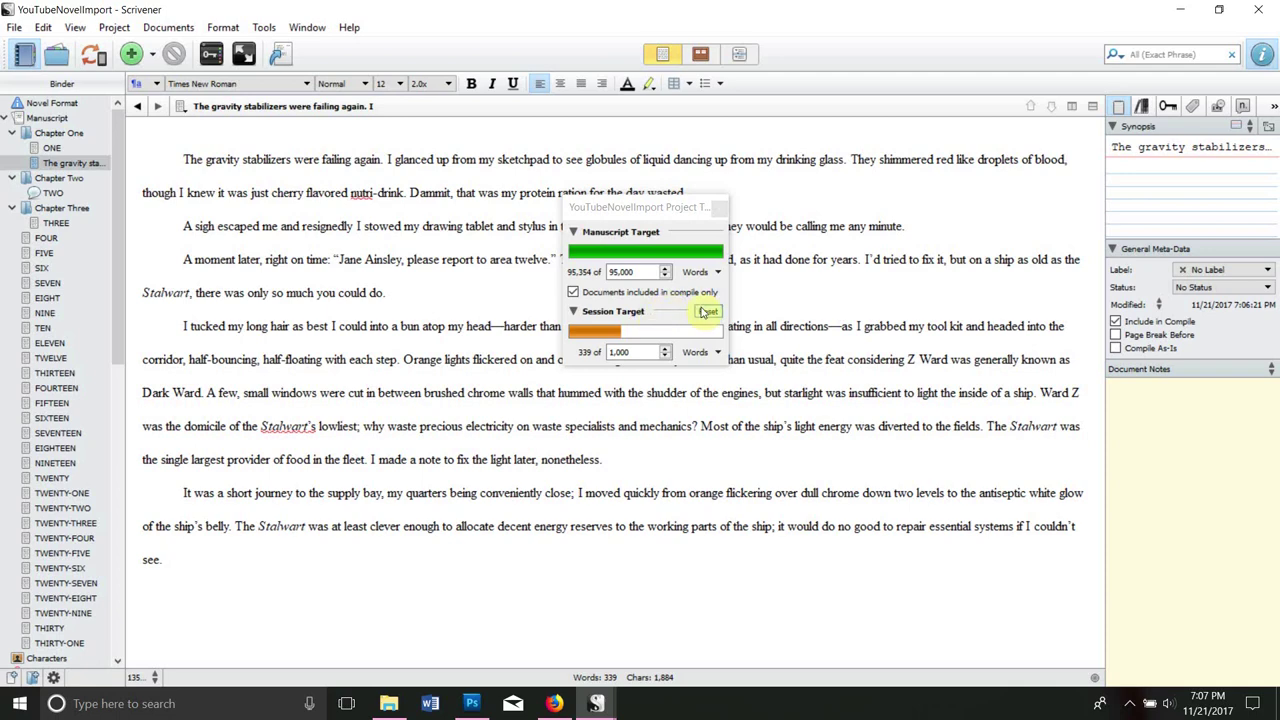
- Reset the session word count to 0 and close the Project Targets window
{"action": "left_click", "coordinate": [707, 312]}
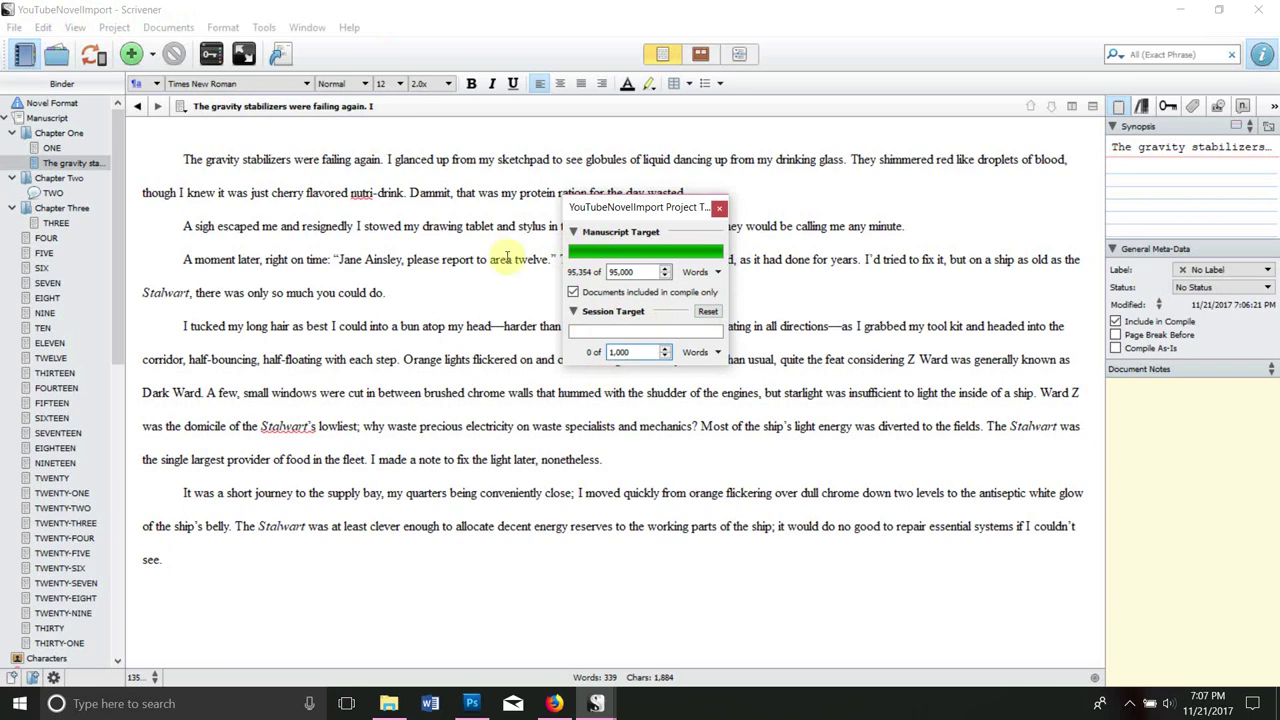
{"action": "left_click", "coordinate": [719, 207]}
{"action": "left_click", "coordinate": [114, 27]}
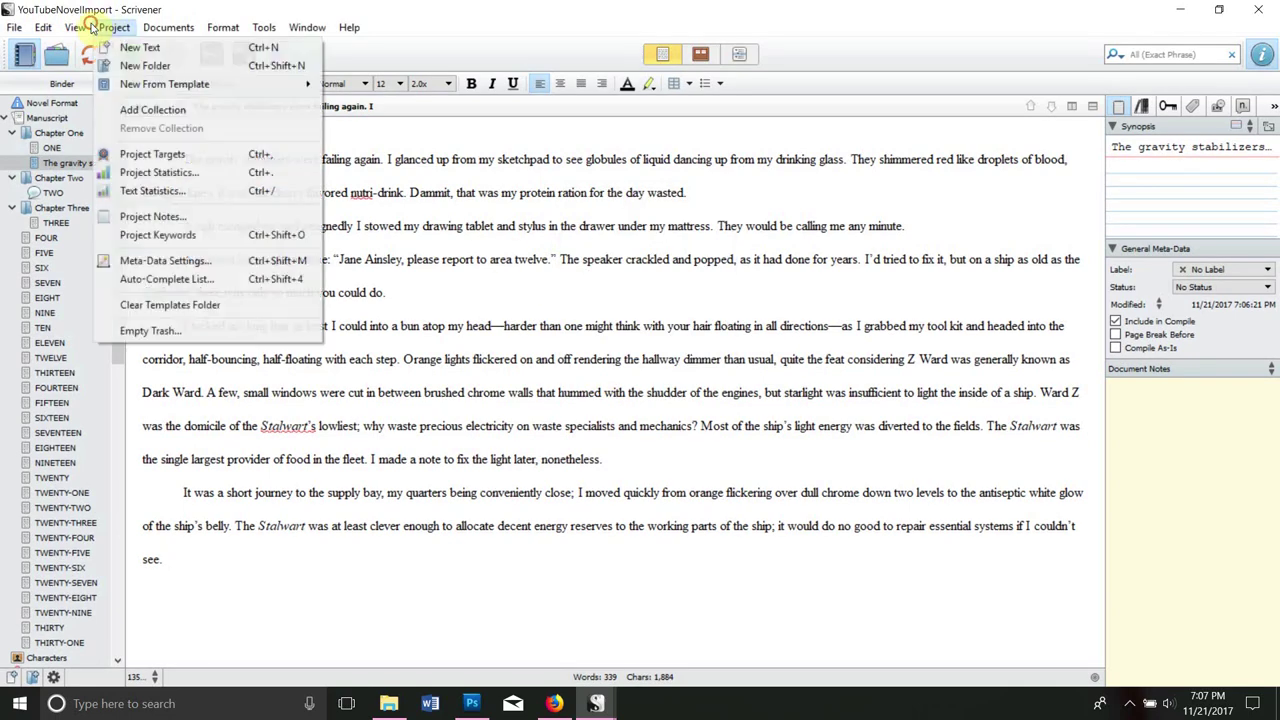
- Review the project statistics (95,460 words, 521,120 characters, 424 pages), then close them
{"action": "left_click", "coordinate": [160, 172]}
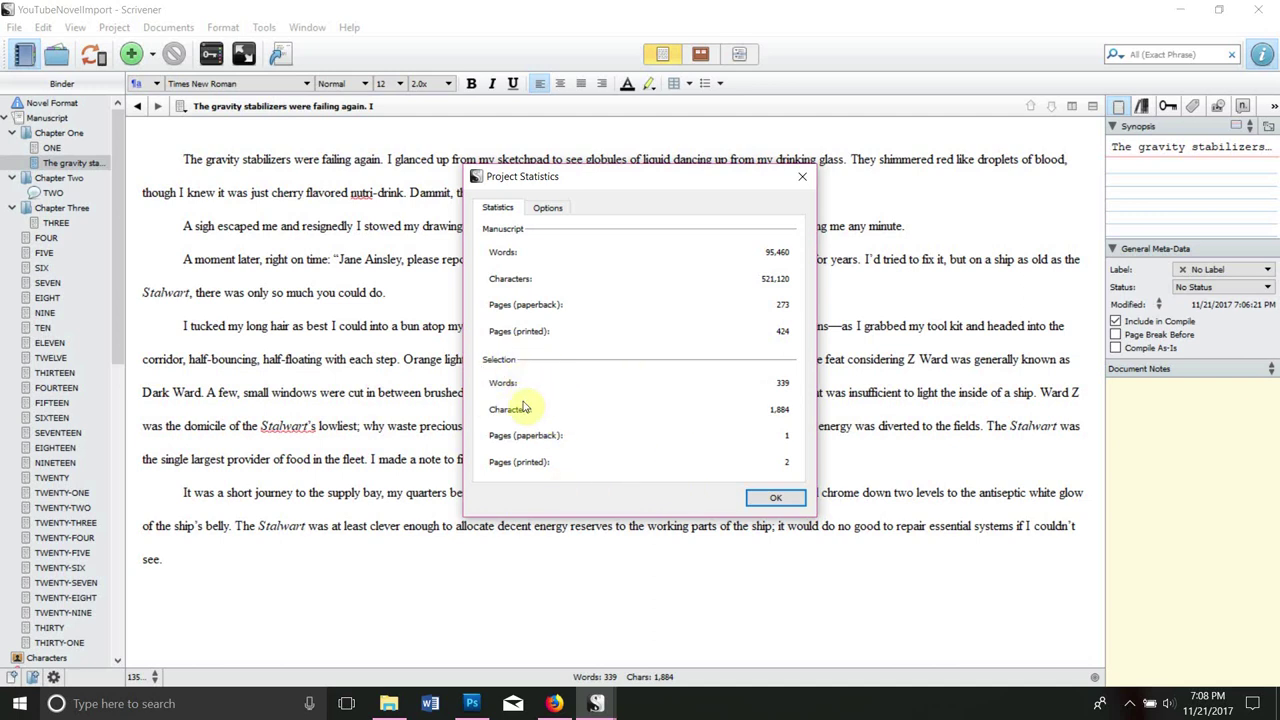
{"action": "left_click", "coordinate": [802, 176]}
- Check chapter ONE's text statistics (2,673 words, 14,608 characters) and its word-frequency table, then close them
{"action": "left_click", "coordinate": [116, 28]}
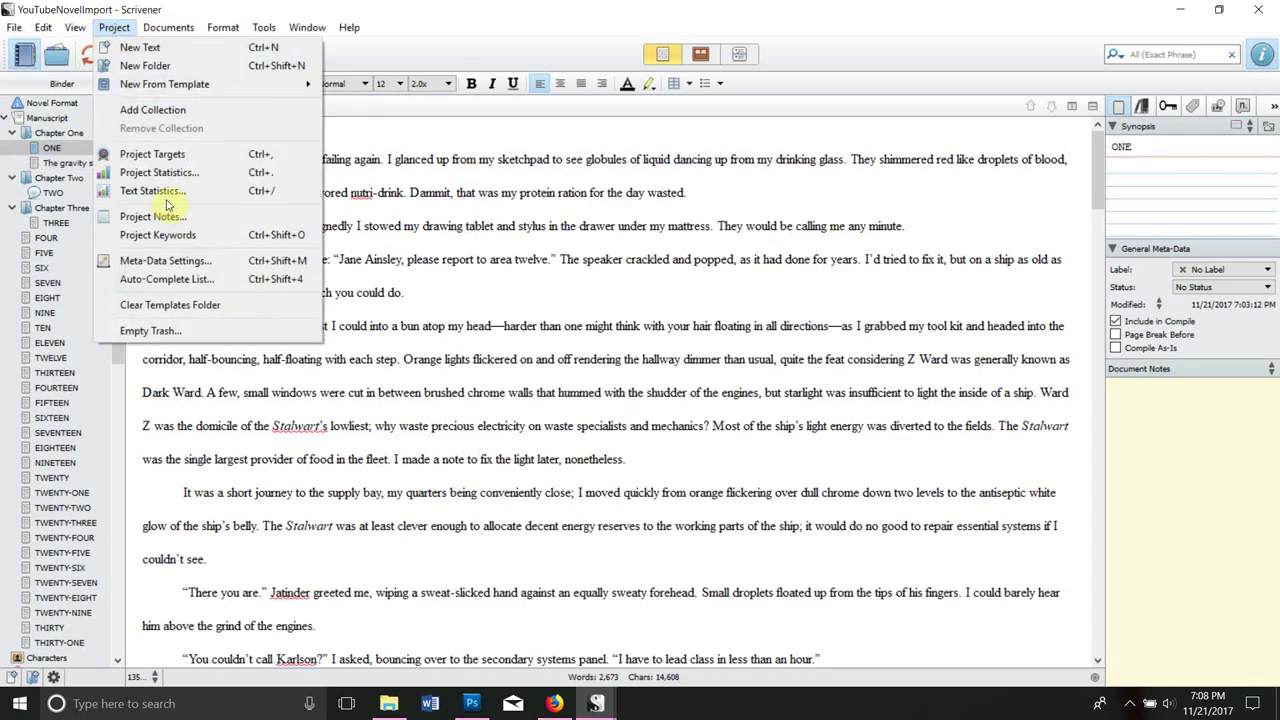
{"action": "left_click", "coordinate": [118, 190]}
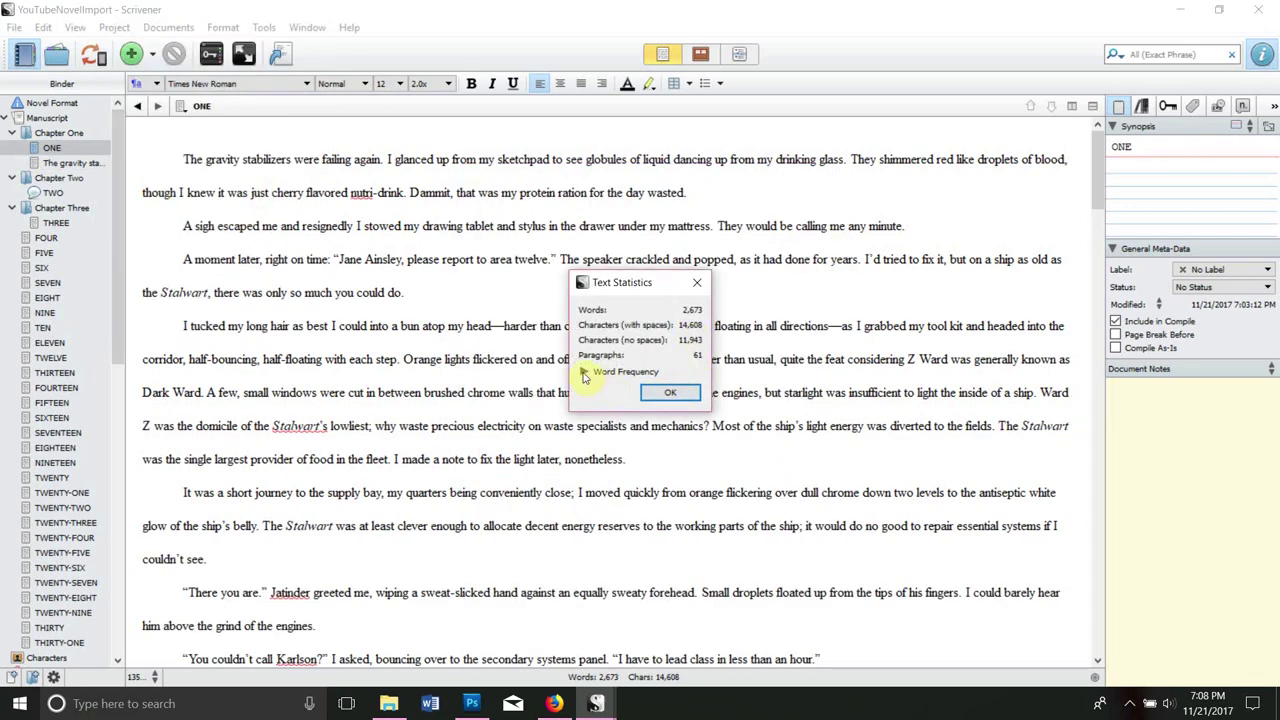
{"action": "left_click", "coordinate": [584, 372]}
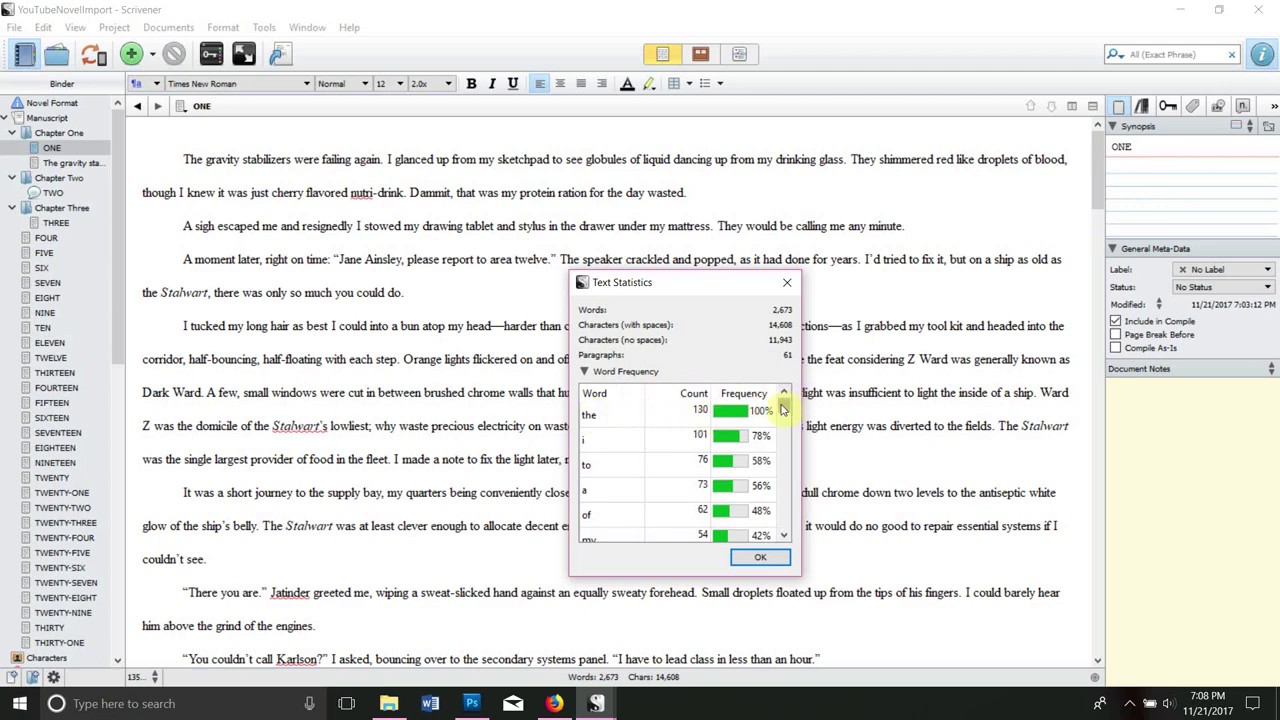
{"action": "left_click_drag", "start_coordinate": [786, 410], "coordinate": [786, 420]}
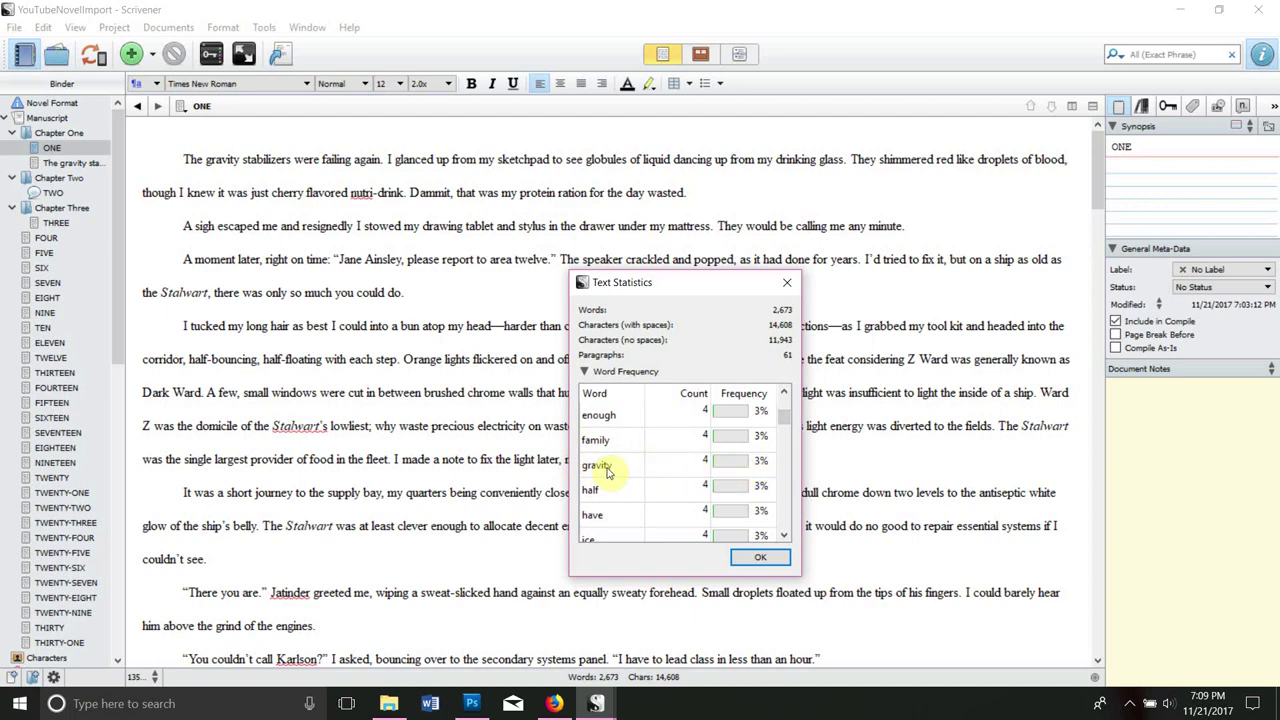
{"action": "scroll", "coordinate": [638, 468], "scroll_direction": "down", "scroll_amount": 1}
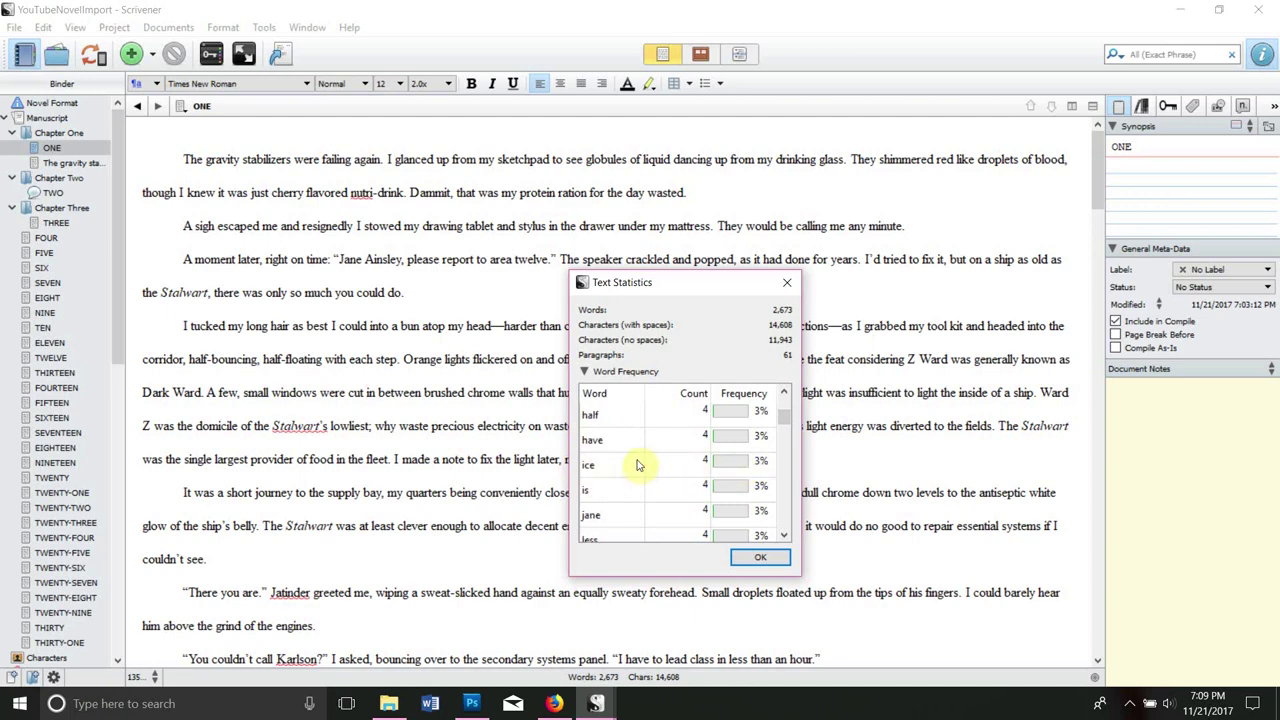
{"action": "scroll", "coordinate": [638, 465], "scroll_direction": "up", "scroll_amount": 3}
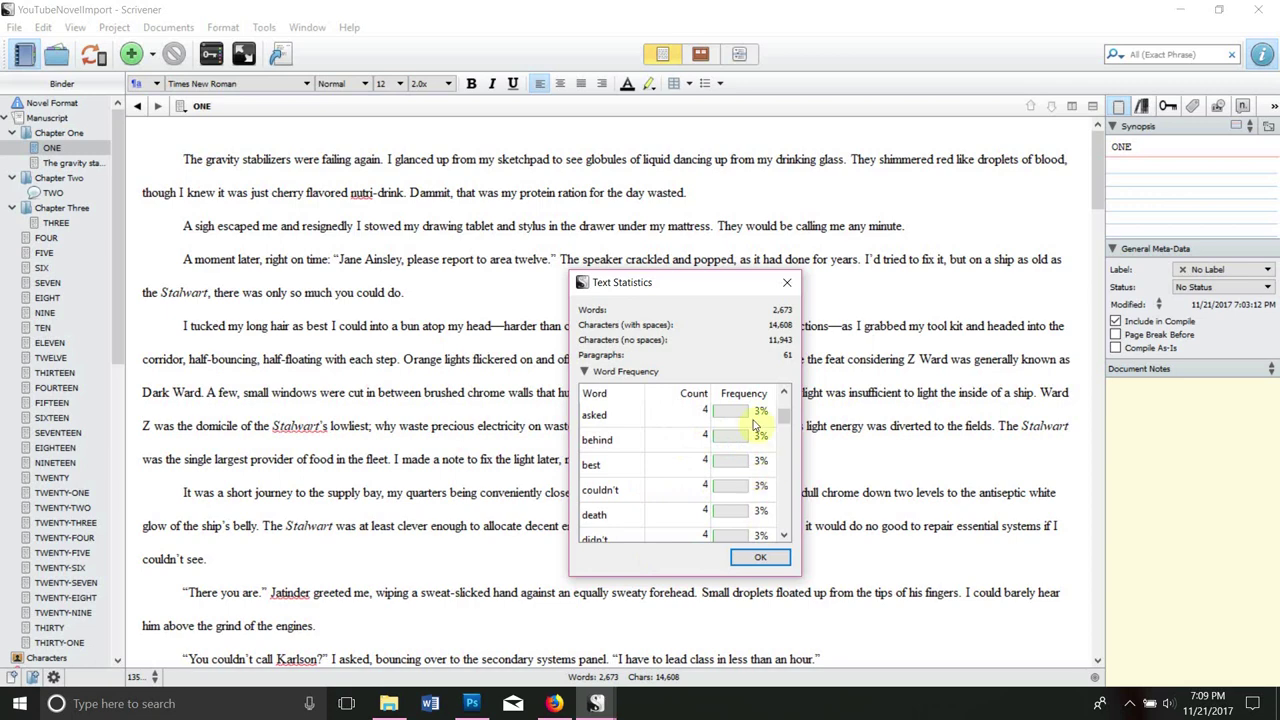
{"action": "left_click", "coordinate": [786, 282]}
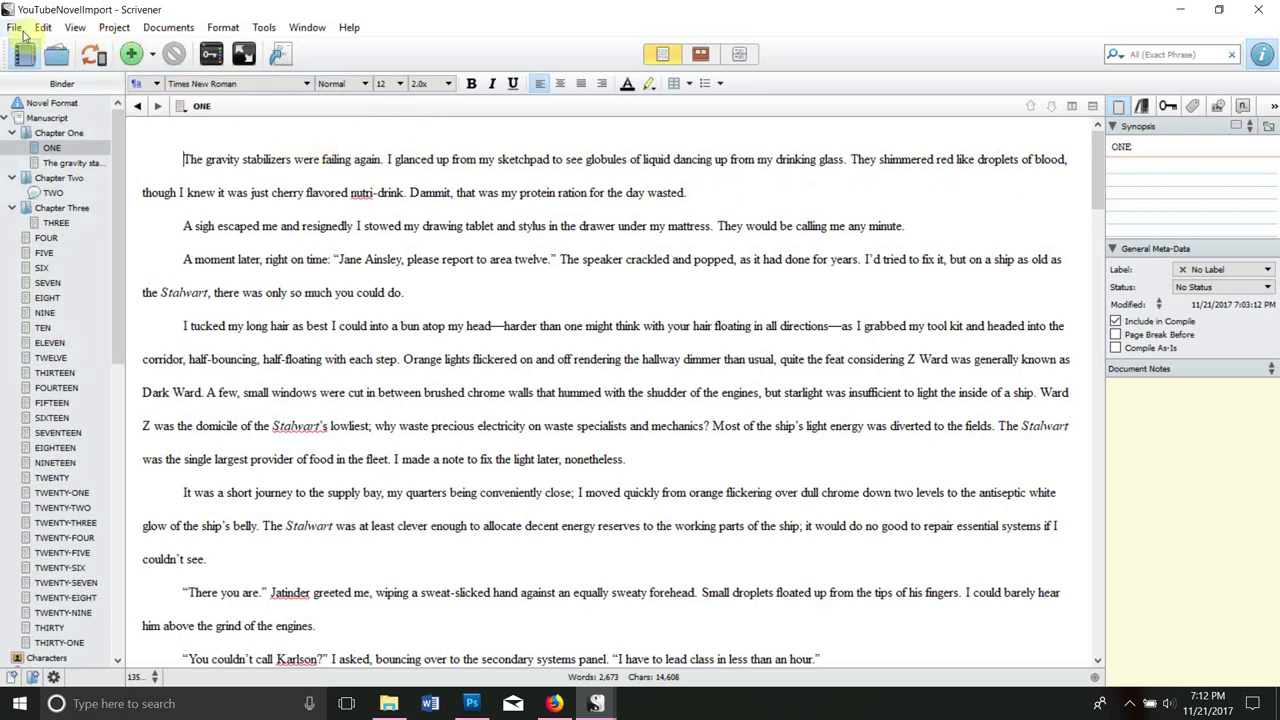
{"action": "left_click", "coordinate": [18, 28]}
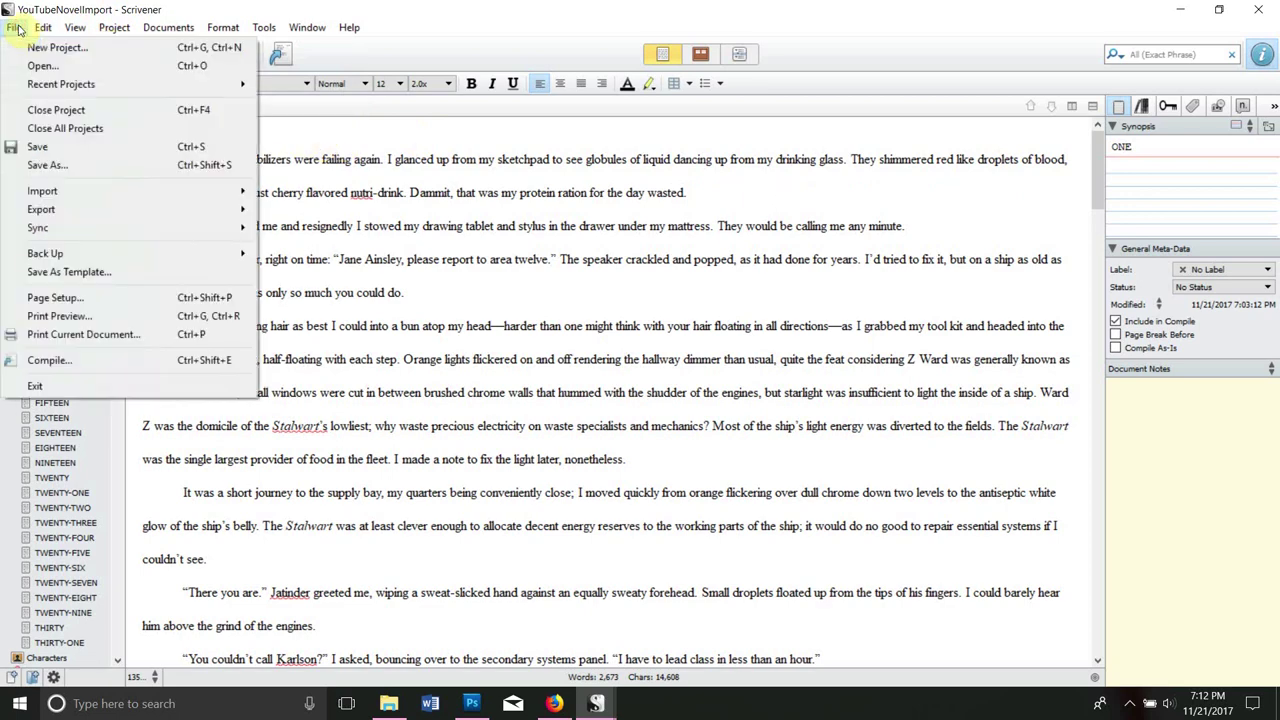
{"action": "mouse_move", "coordinate": [56, 198]}
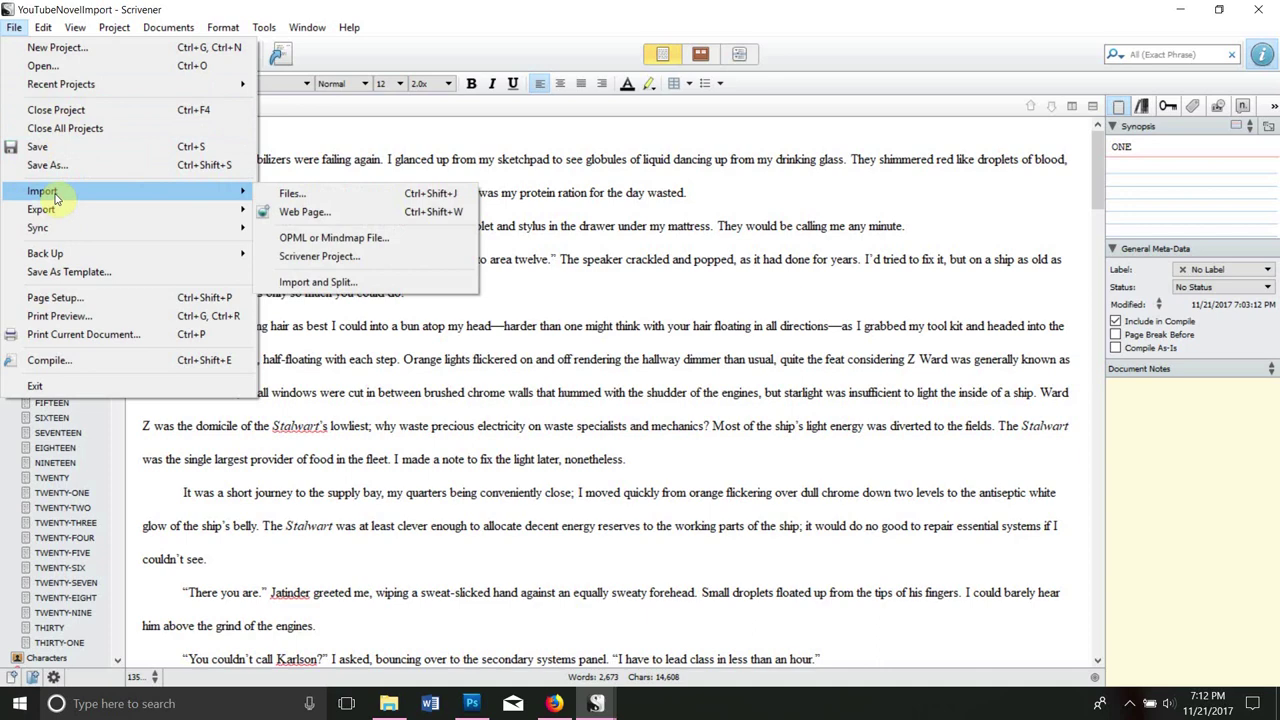
{"action": "left_click", "coordinate": [588, 137]}
{"action": "left_click", "coordinate": [14, 27]}
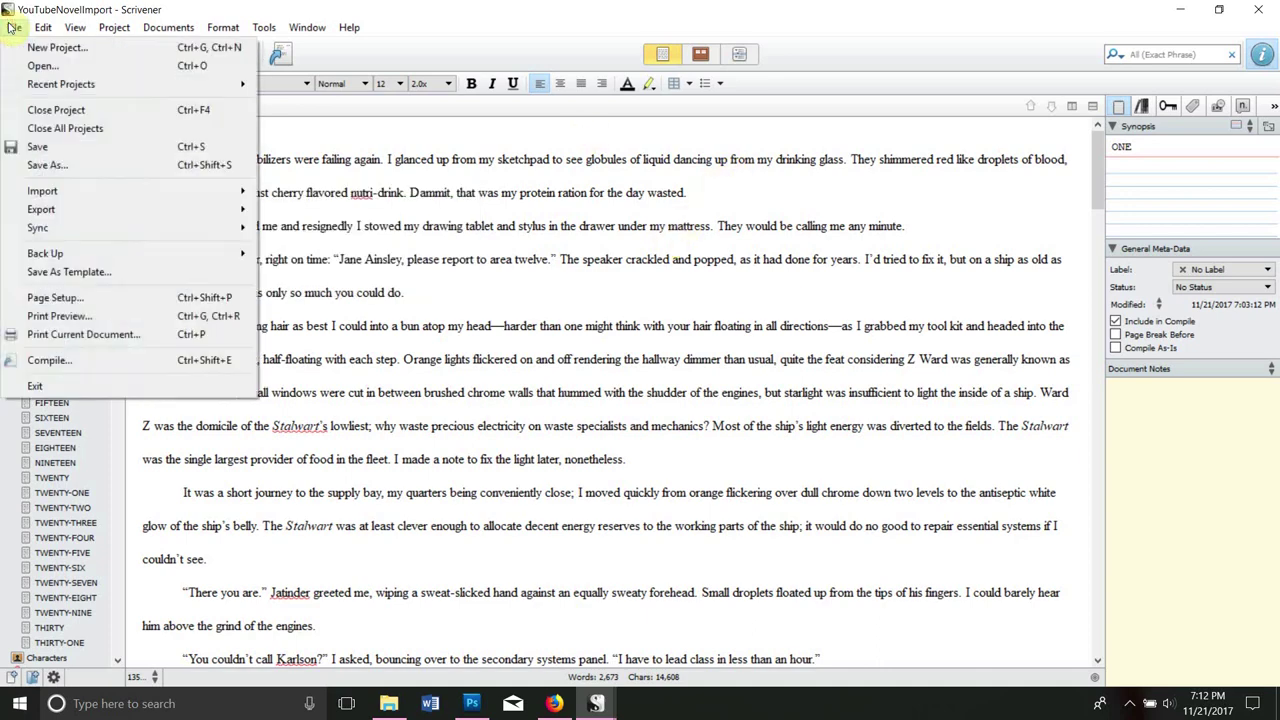
{"action": "mouse_move", "coordinate": [72, 232]}
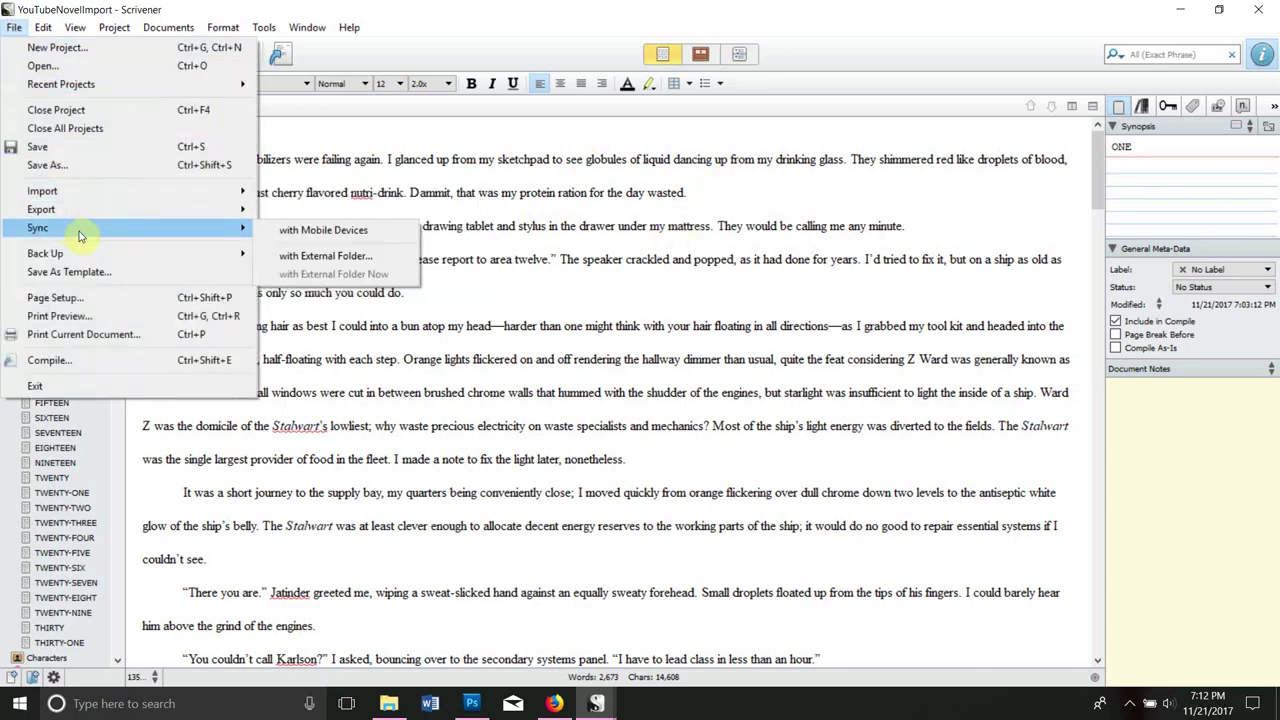
{"action": "left_click", "coordinate": [320, 257]}
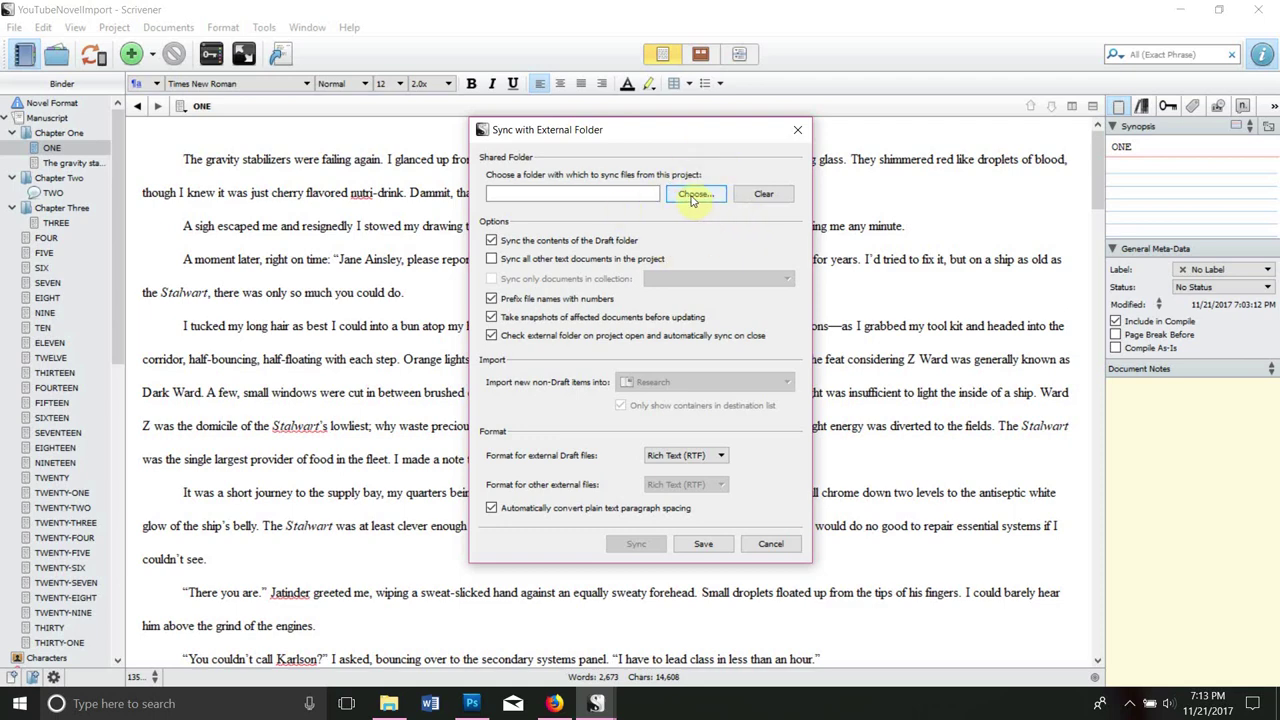
{"action": "left_click", "coordinate": [797, 129]}
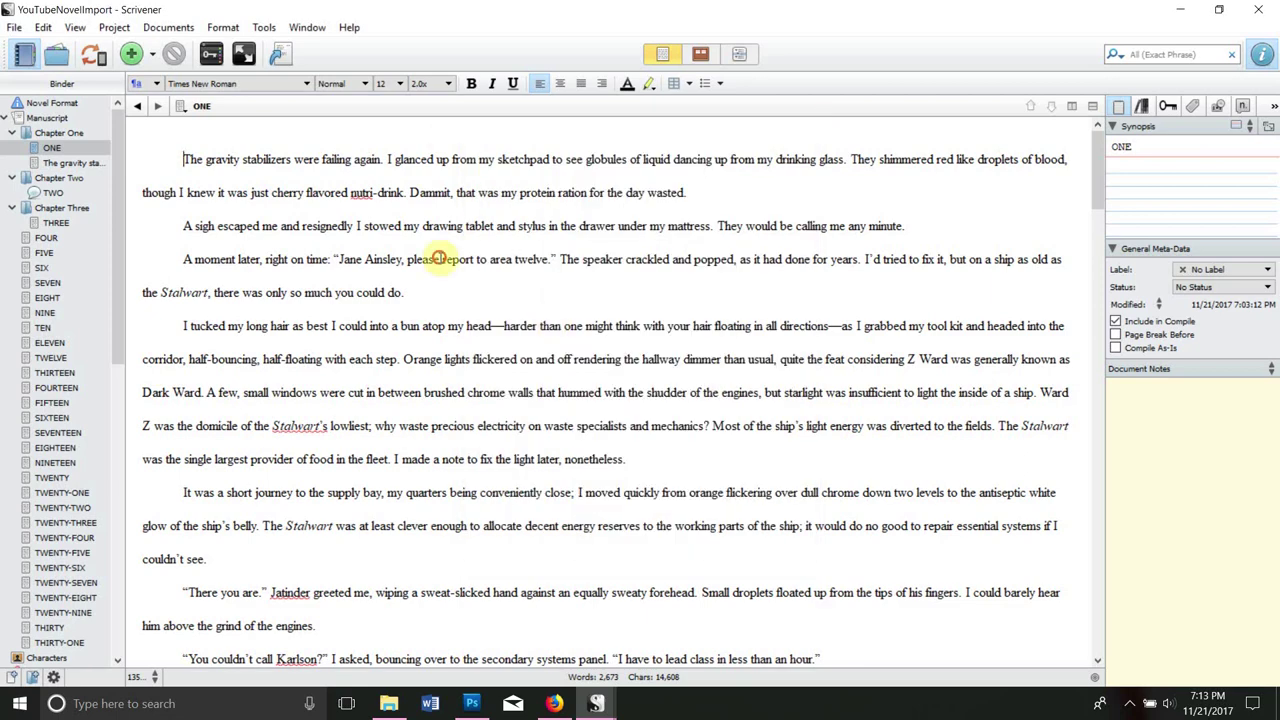
{"action": "left_click", "coordinate": [14, 27]}
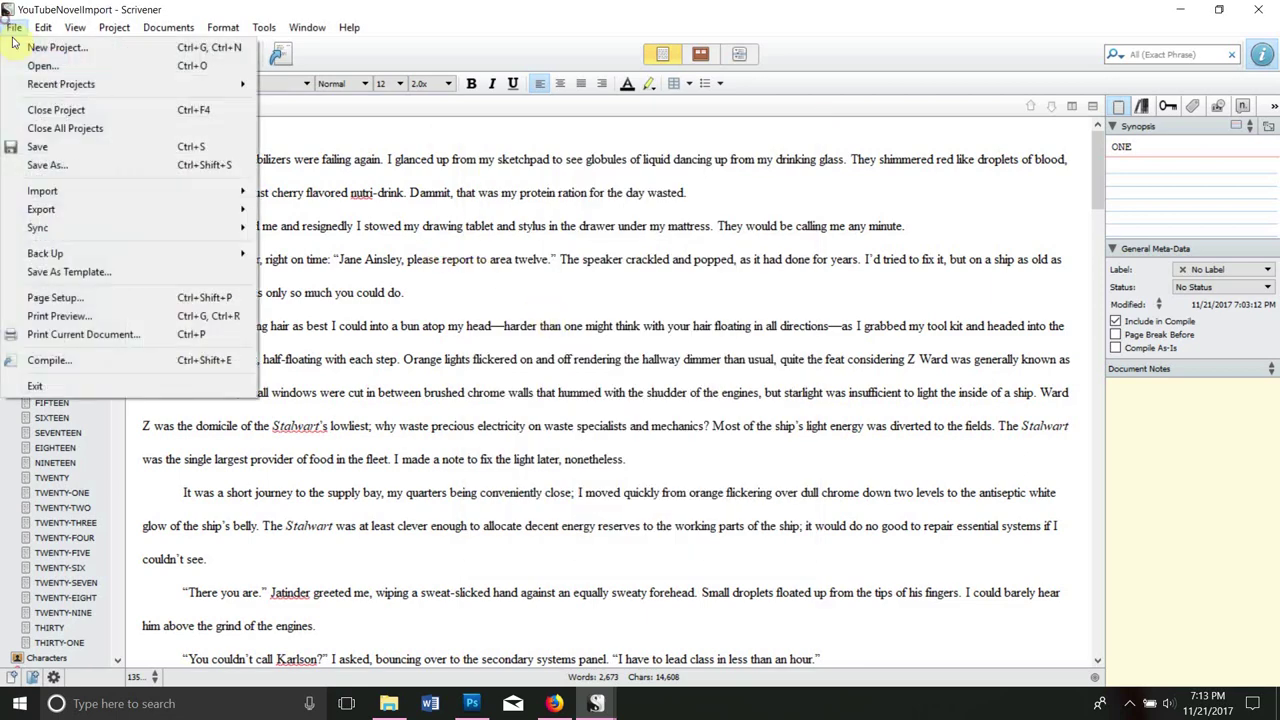
{"action": "mouse_move", "coordinate": [82, 253]}
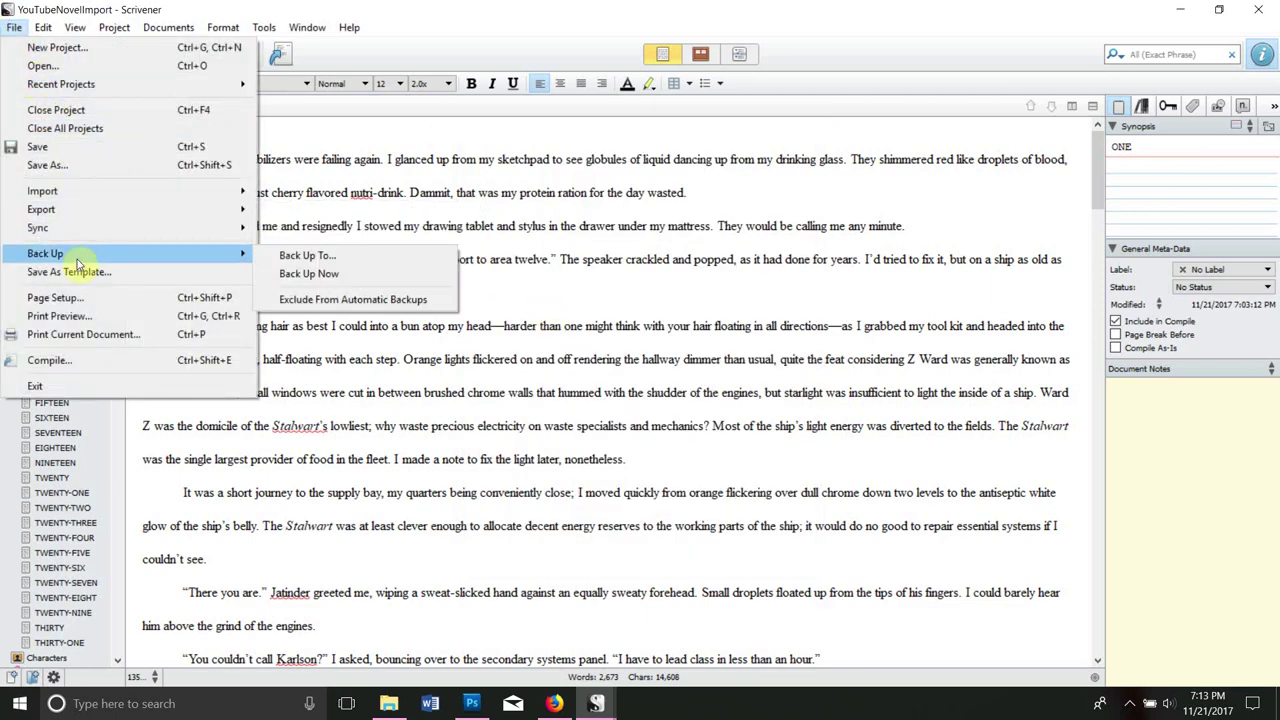
{"action": "left_click", "coordinate": [322, 262]}
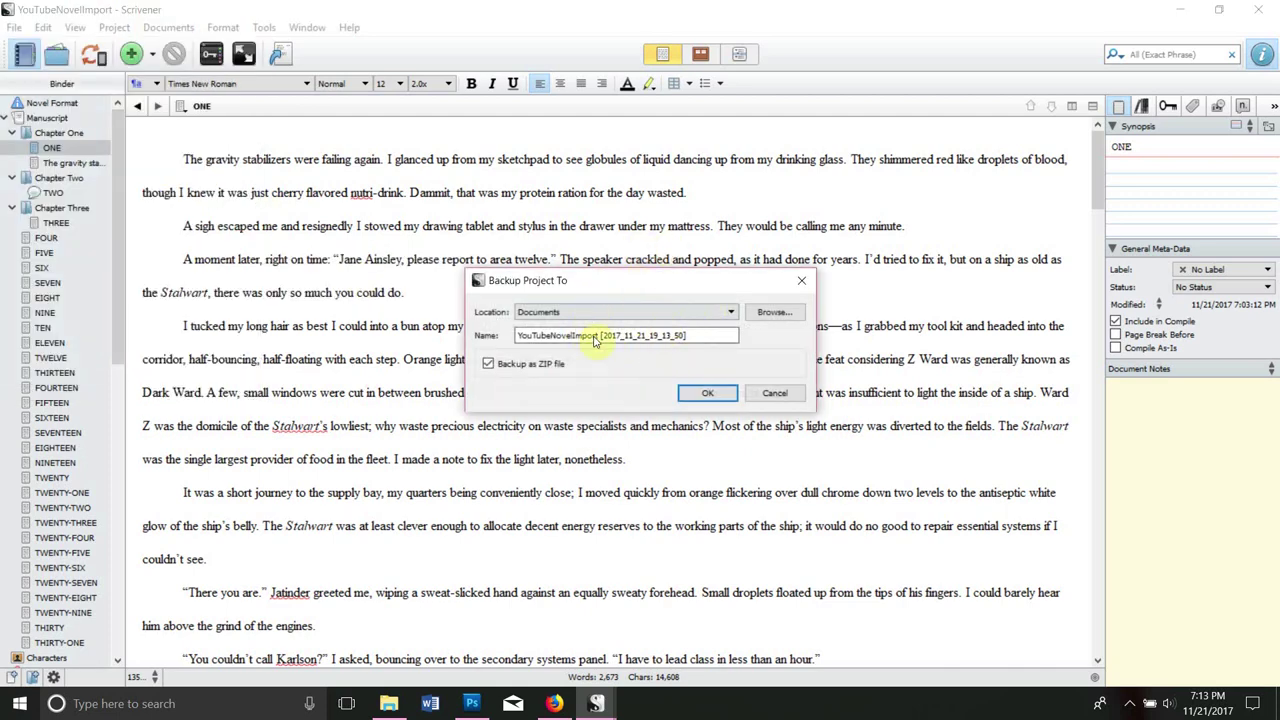
{"action": "left_click", "coordinate": [801, 286]}
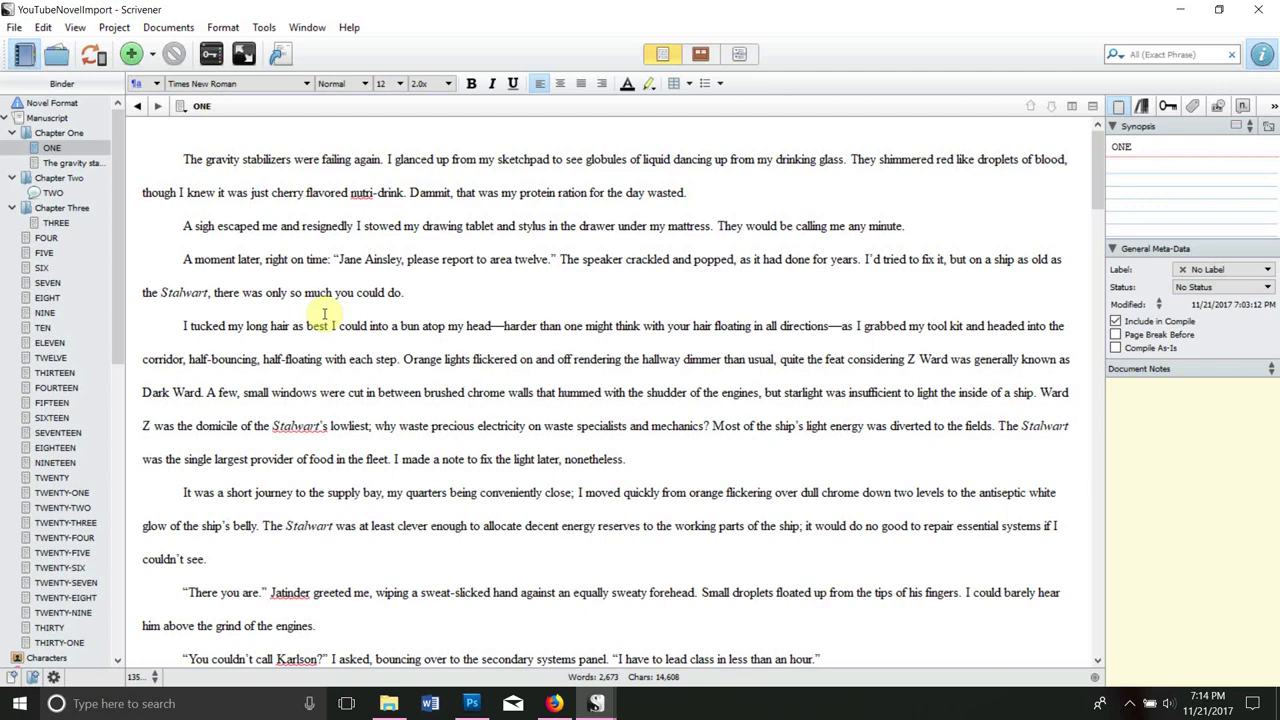
{"action": "left_click", "coordinate": [432, 293]}
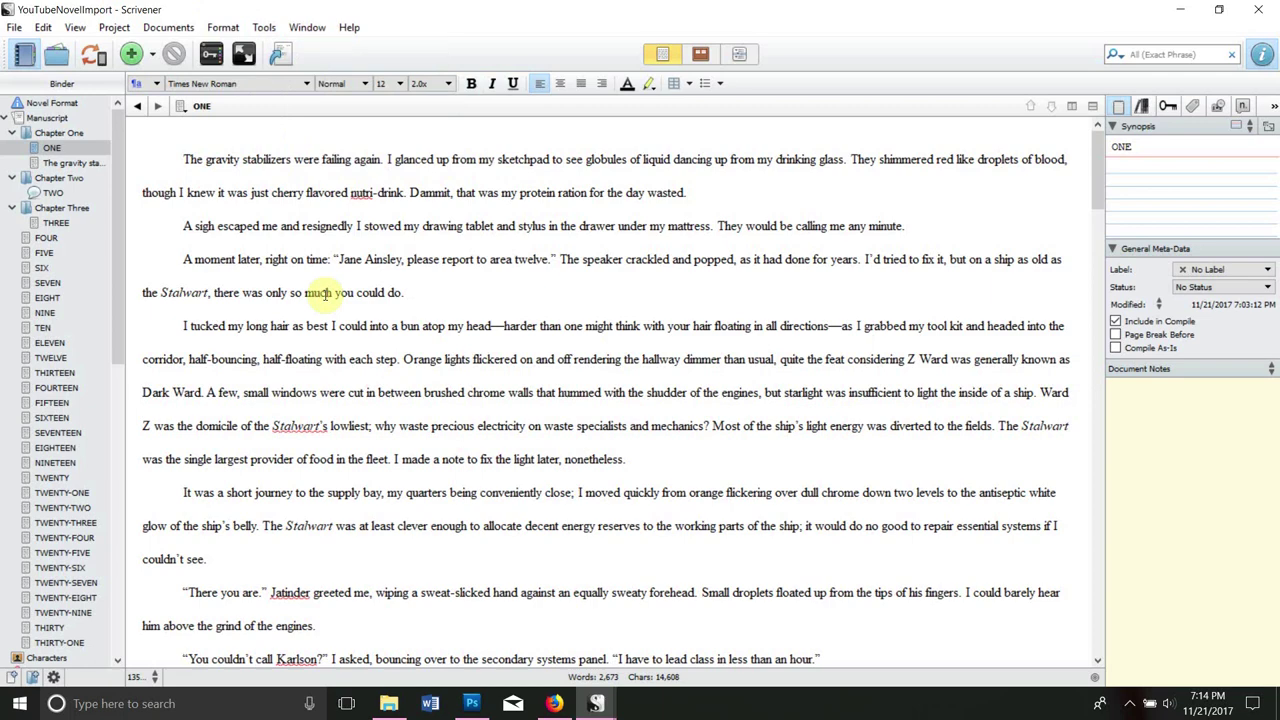
{"action": "left_click", "coordinate": [262, 27]}
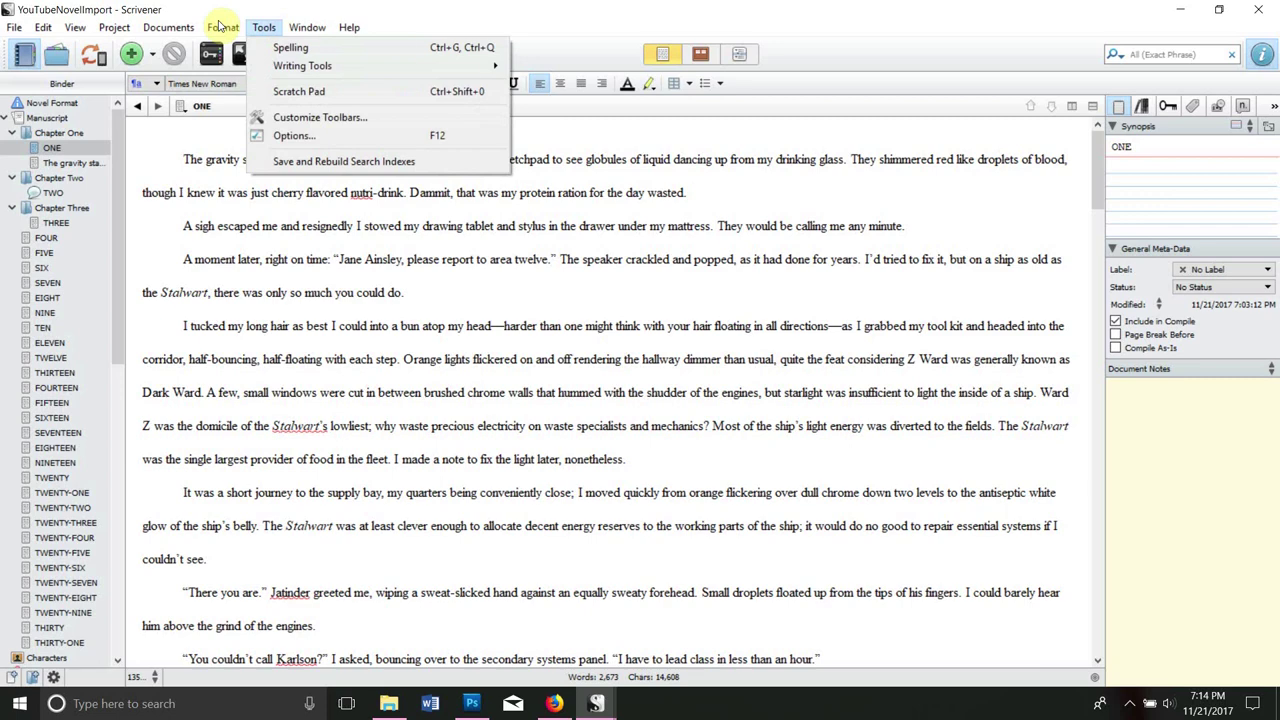
{"action": "mouse_move", "coordinate": [287, 70]}
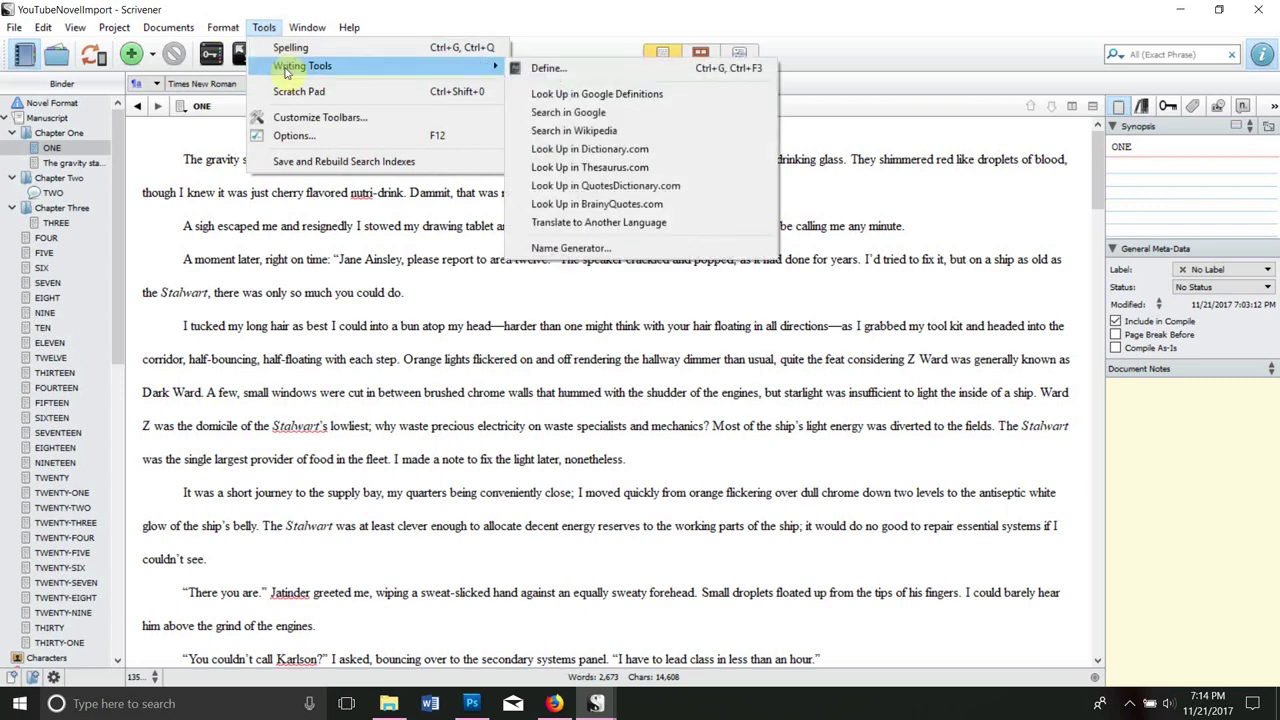
{"action": "left_click", "coordinate": [440, 205]}
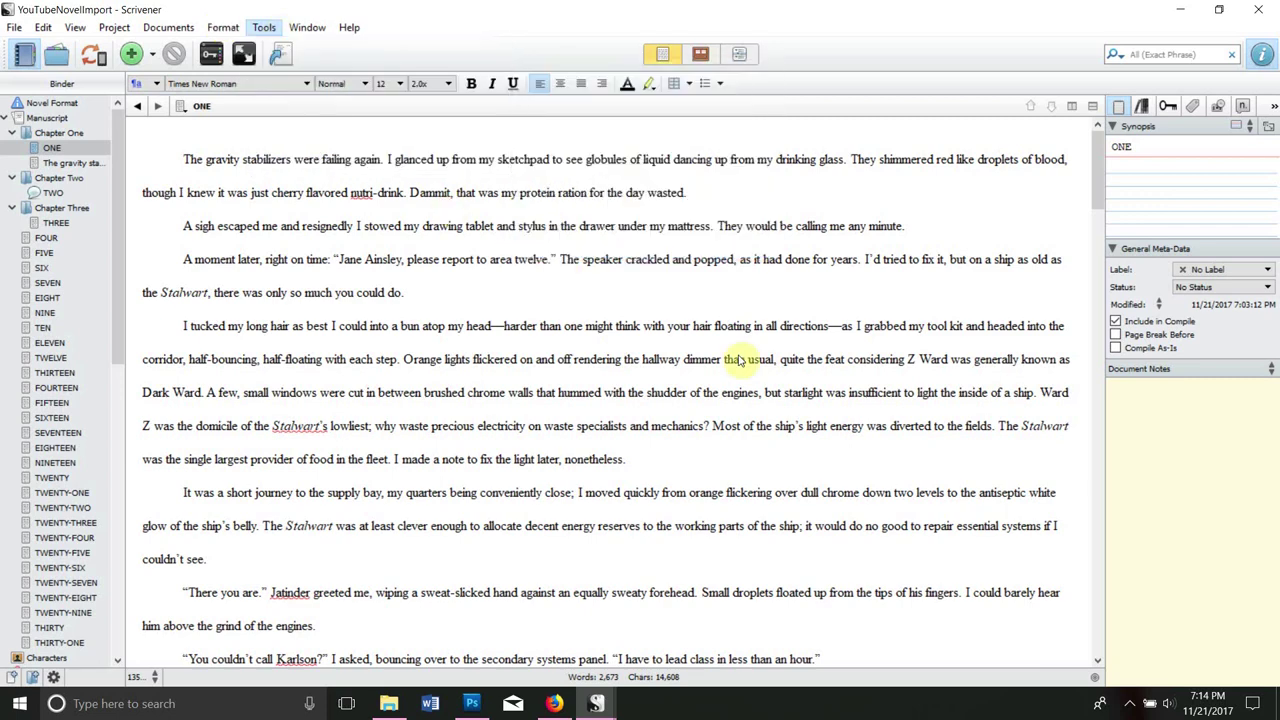
{"action": "left_click", "coordinate": [670, 375]}
{"action": "left_click_drag", "start_coordinate": [653, 131], "coordinate": [642, 108]}
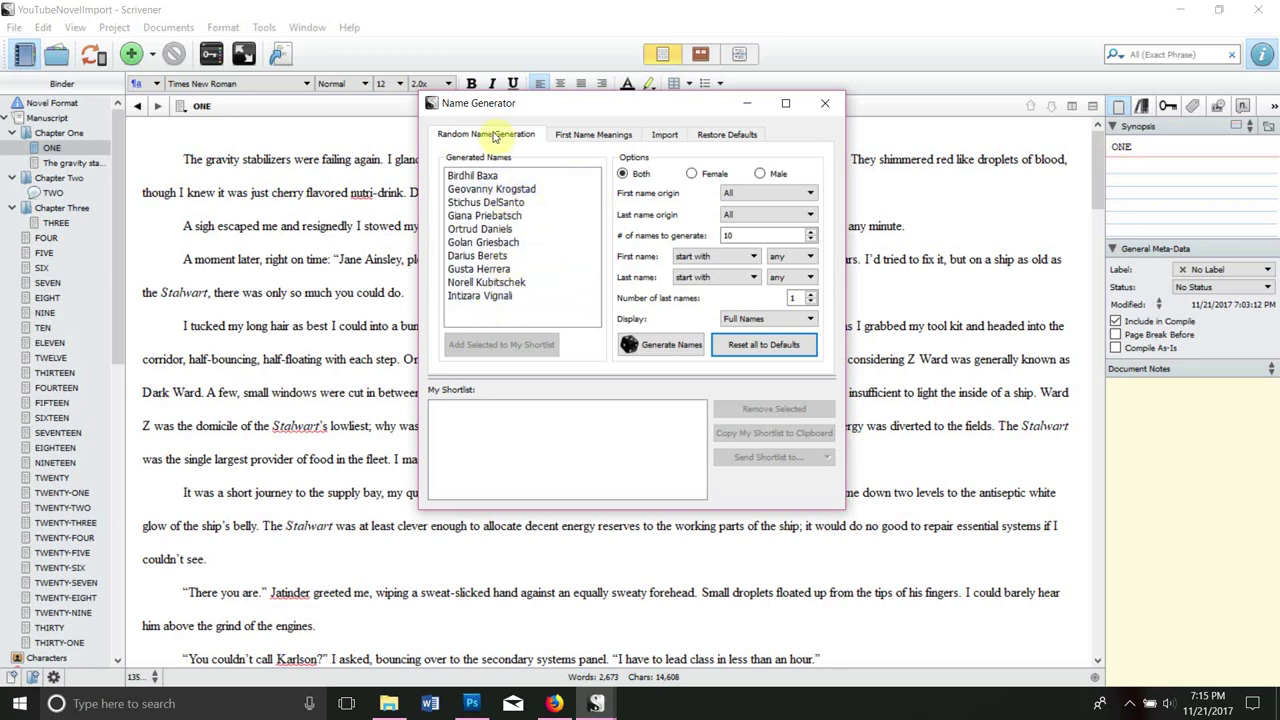
{"action": "left_click", "coordinate": [578, 134]}
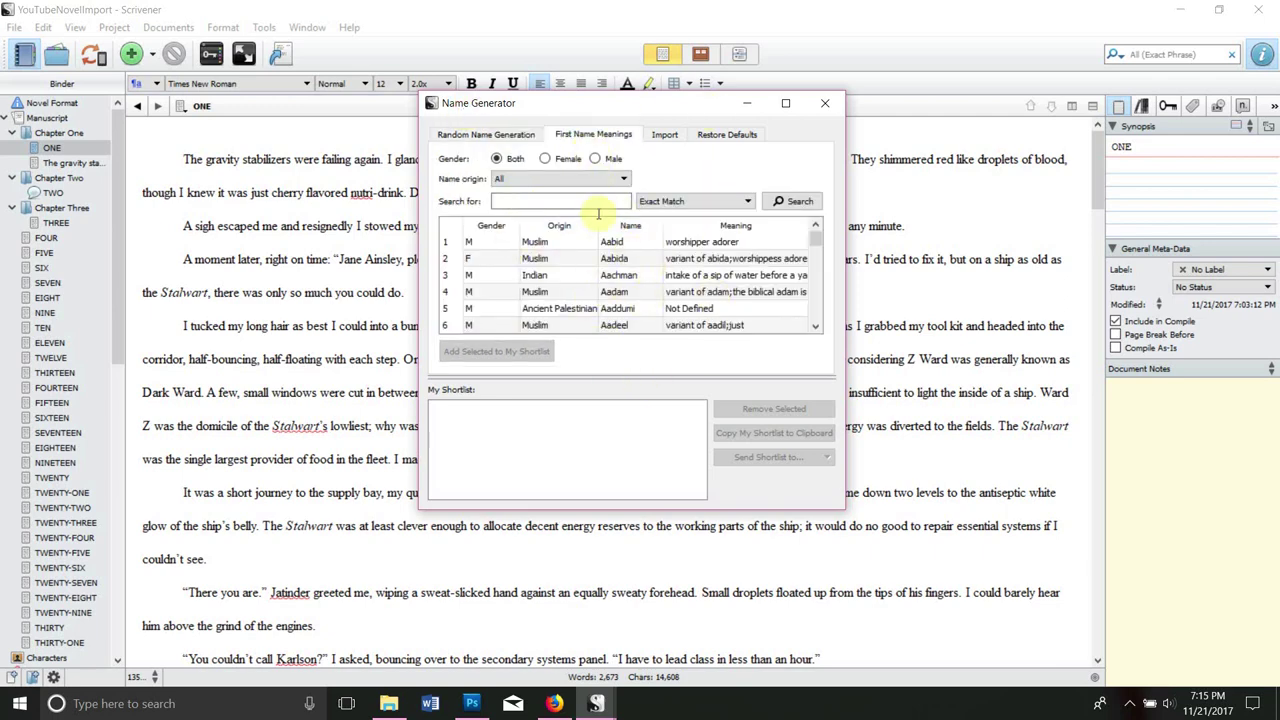
{"action": "left_click", "coordinate": [520, 140]}
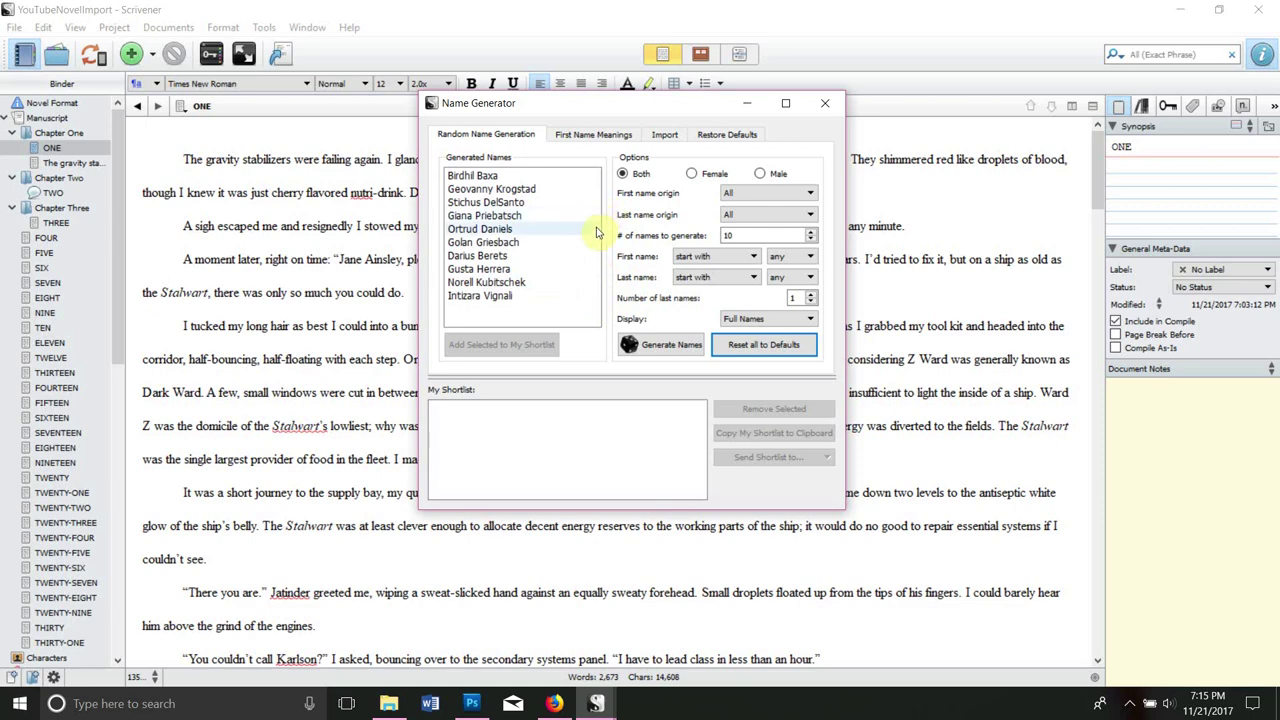
{"action": "left_click", "coordinate": [825, 106]}
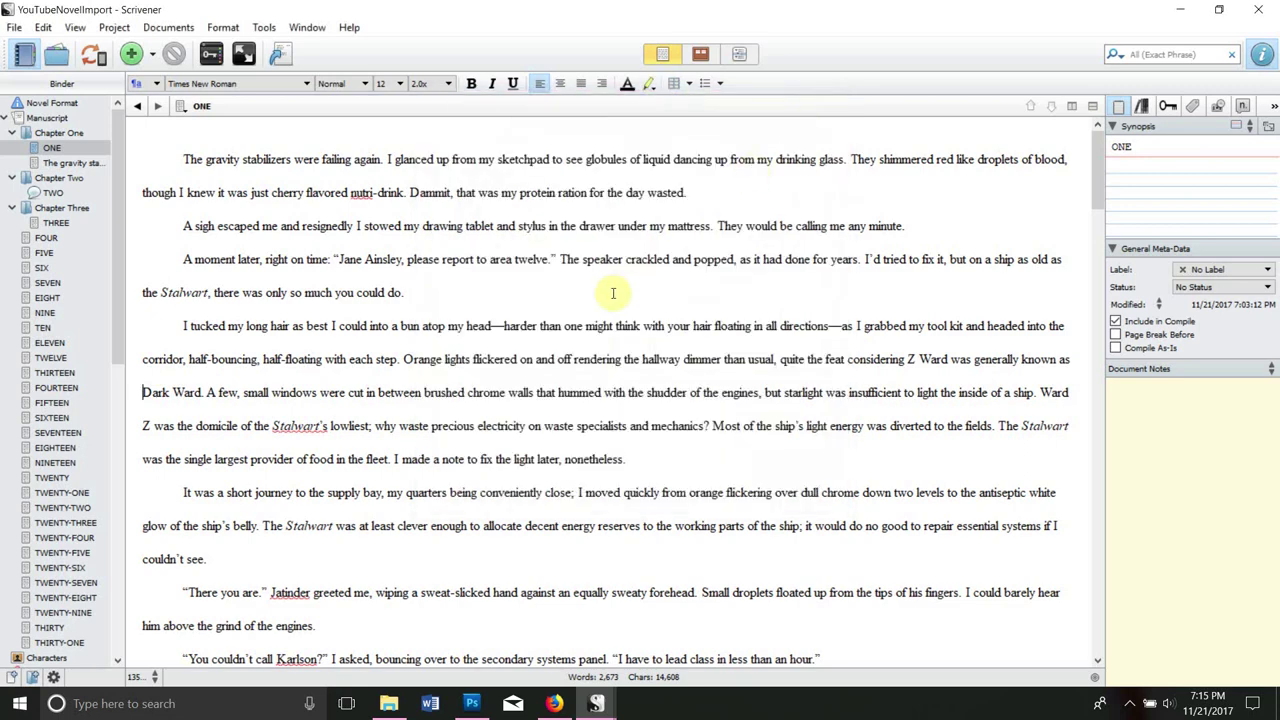